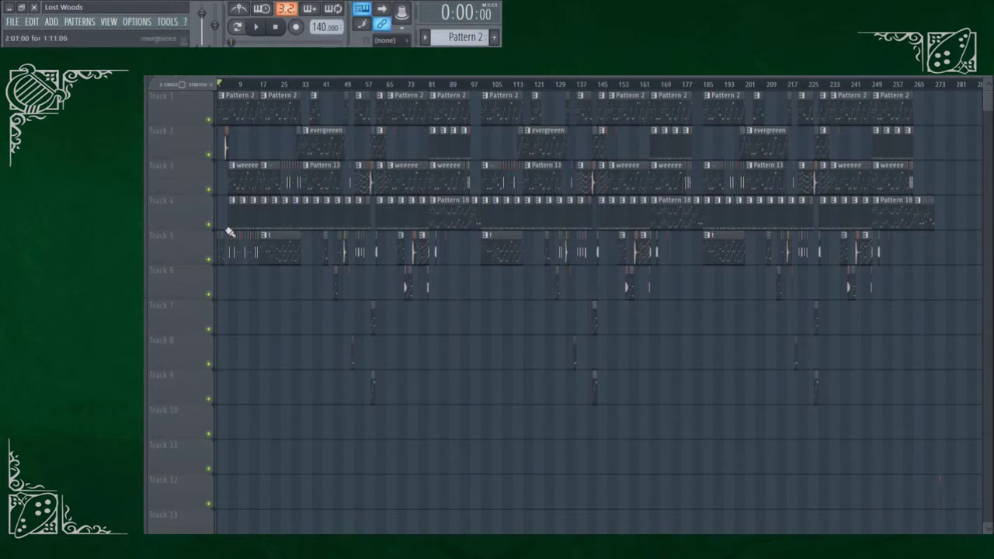
Solo Track 1 and play its Pattern 2 melody from the start of the song, stopping after a few bars.
scroll(229, 230, "up", 3)
scroll(219, 109, "up", 5)
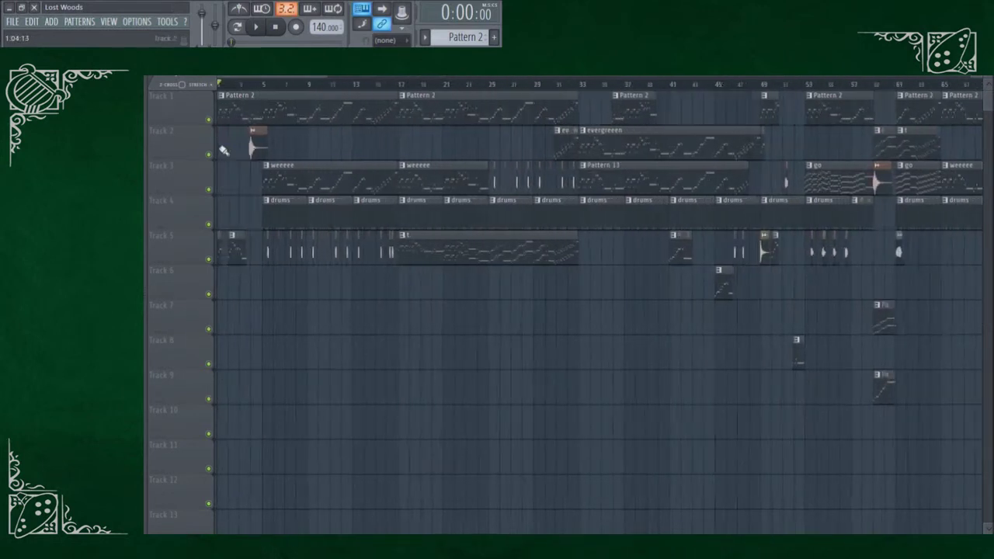
scroll(216, 108, "up", 3)
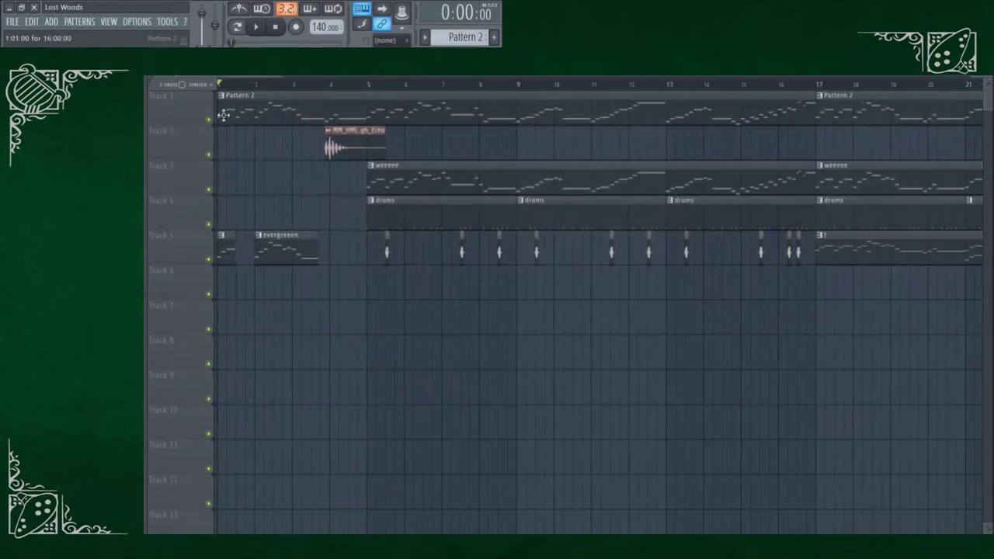
right_click(209, 120)
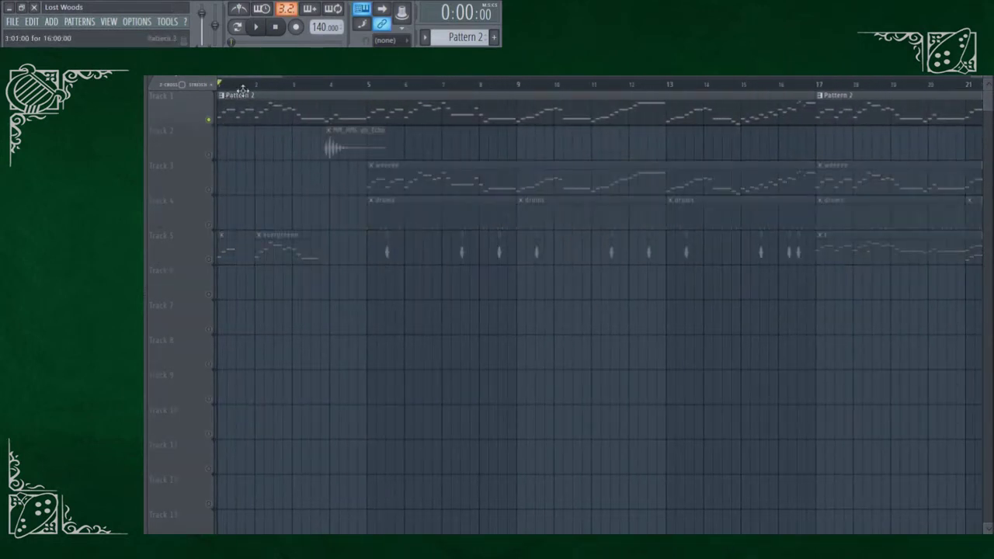
scroll(299, 147, "down", 2)
scroll(299, 131, "down", 3)
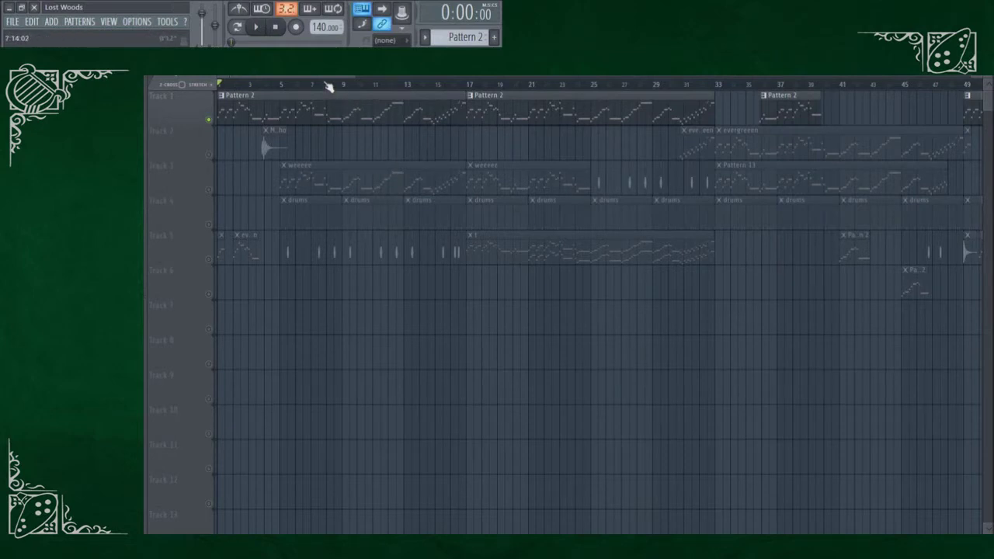
key("space")
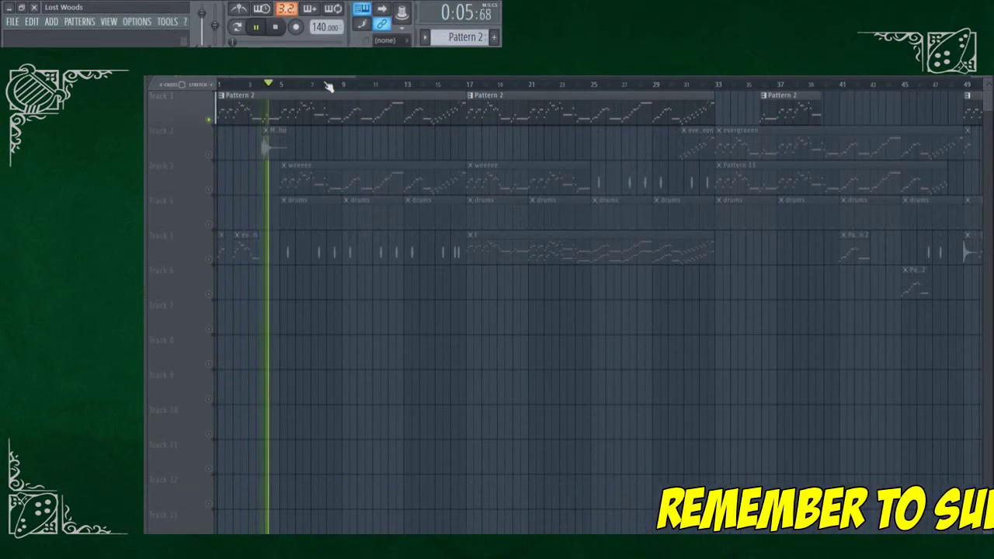
key("space")
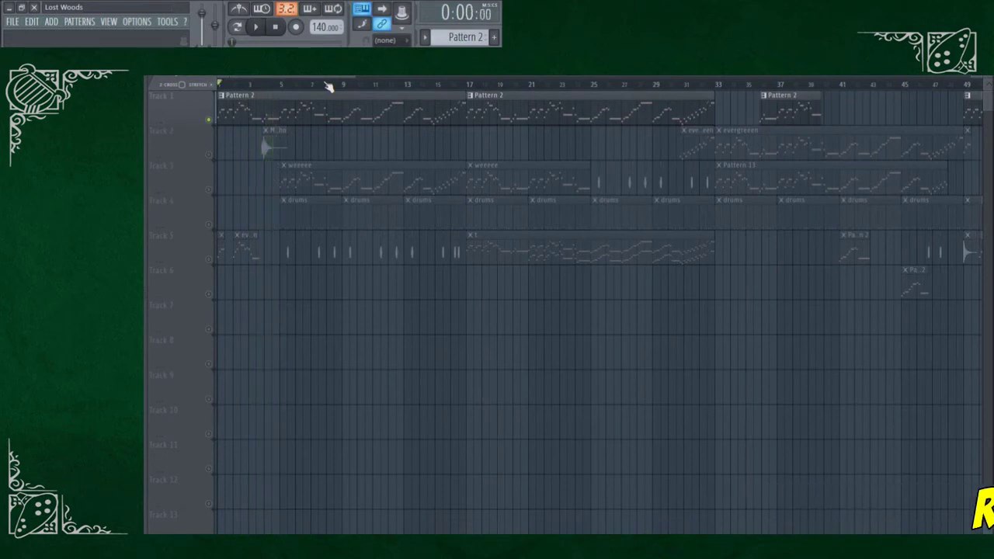
Unmute Track 5 and Track 2 alongside Track 1 and play the intro from the start through the laugh sample.
left_click(210, 260)
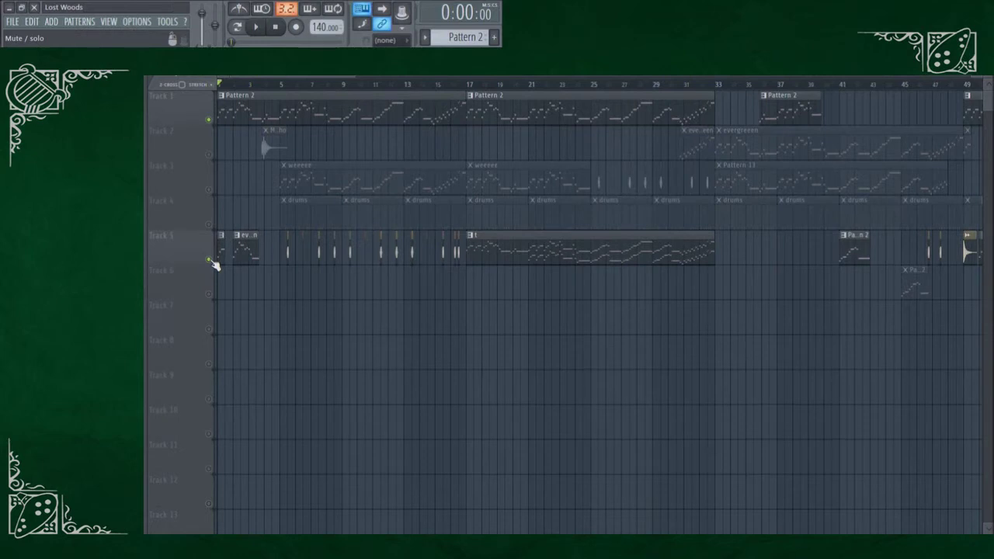
scroll(253, 263, "up", 3)
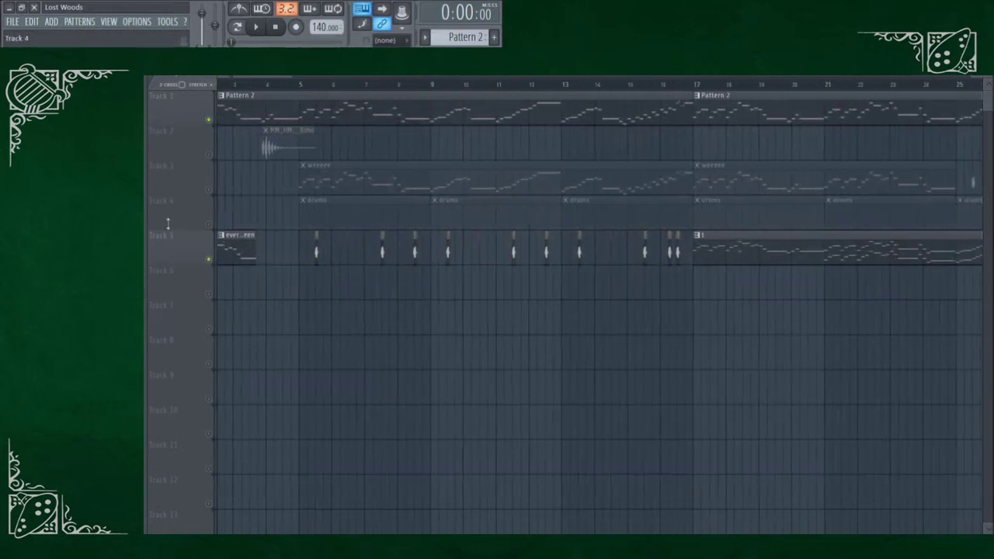
left_click_drag(264, 79, 223, 77)
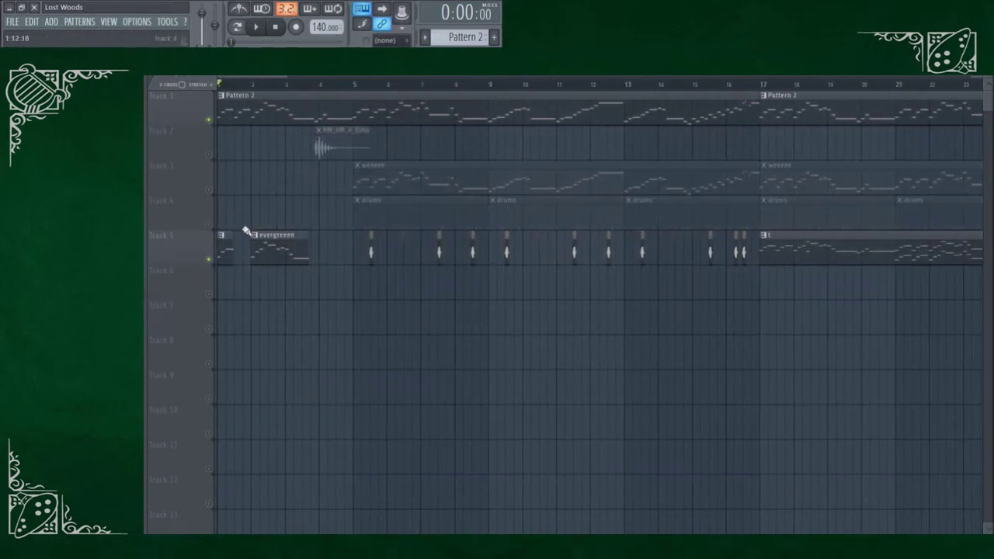
left_click(210, 155)
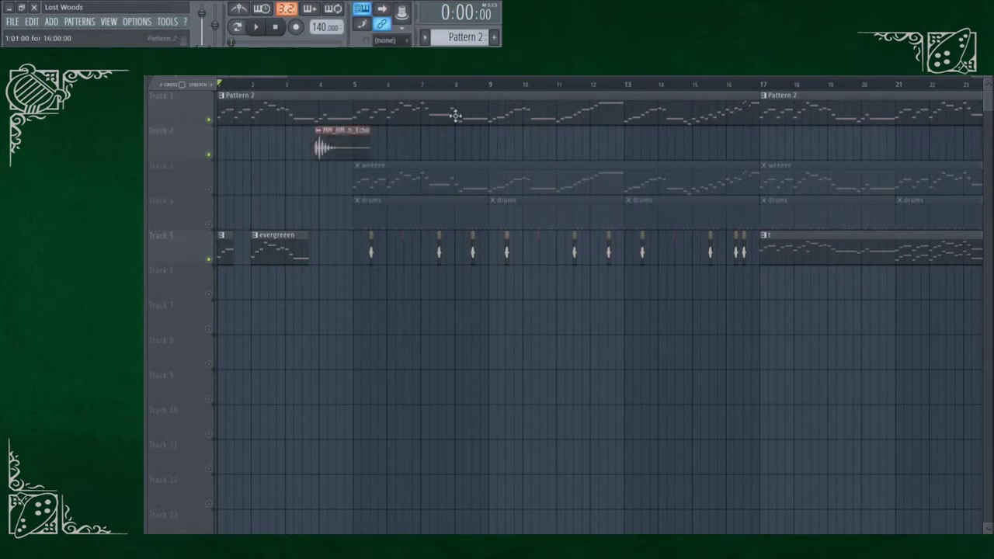
scroll(314, 145, "up", 2)
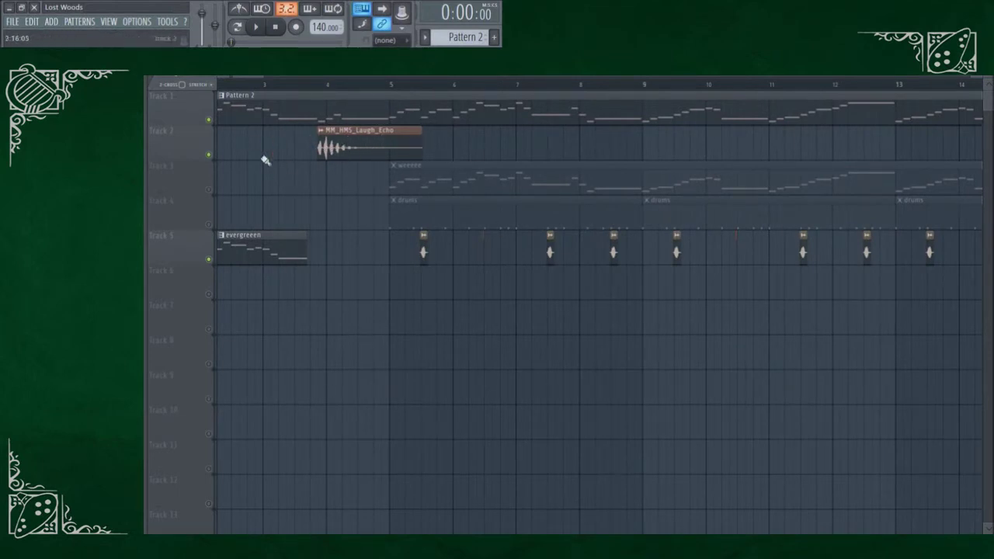
scroll(264, 160, "down", 3)
scroll(282, 171, "down", 3)
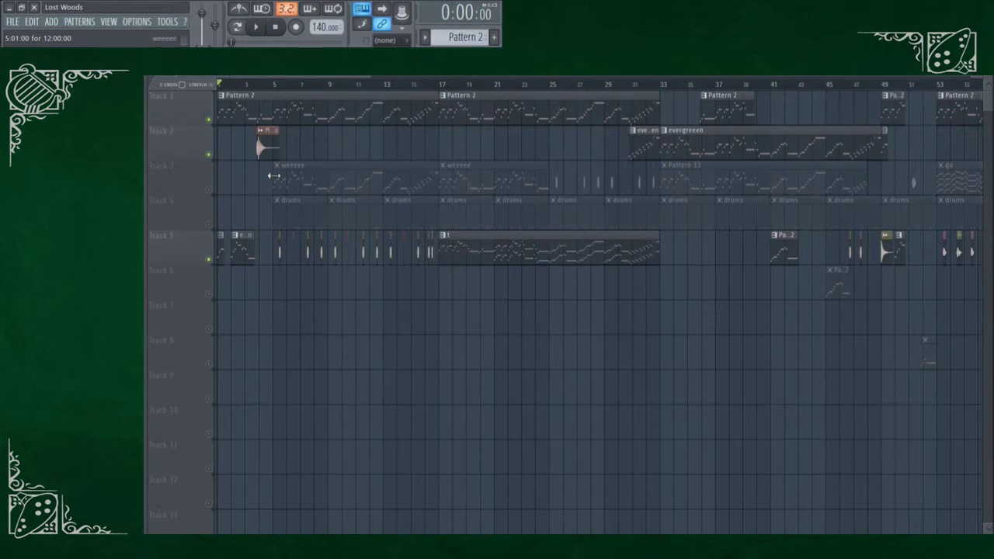
key("space")
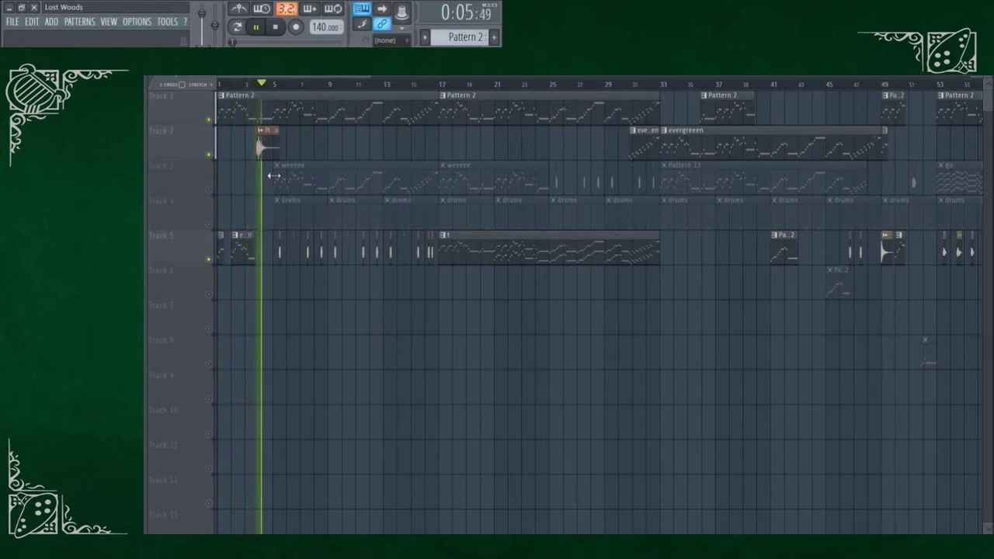
key("space")
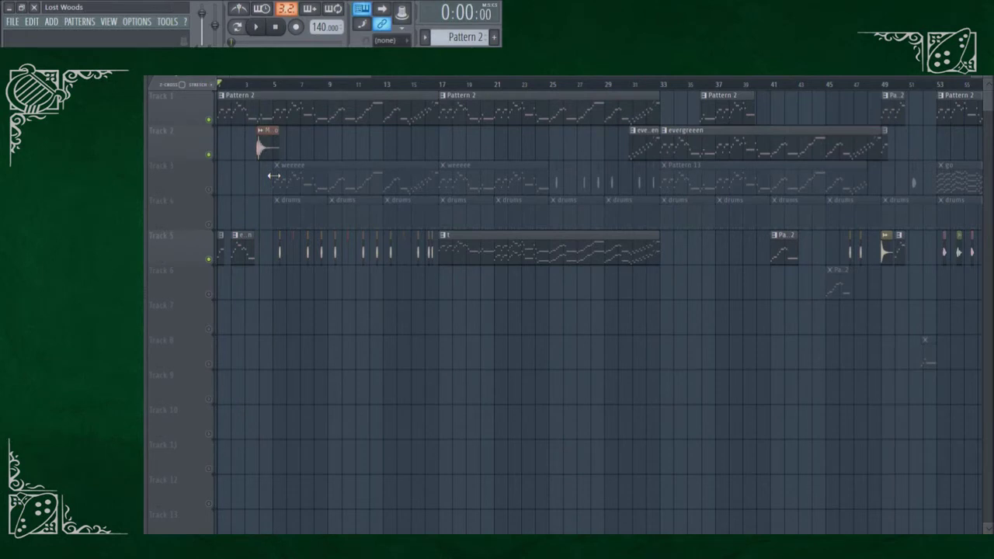
Place the playhead at bar 5 and play Tracks 1, 2 and 5 from there, stopping after several bars.
scroll(263, 152, "up", 5)
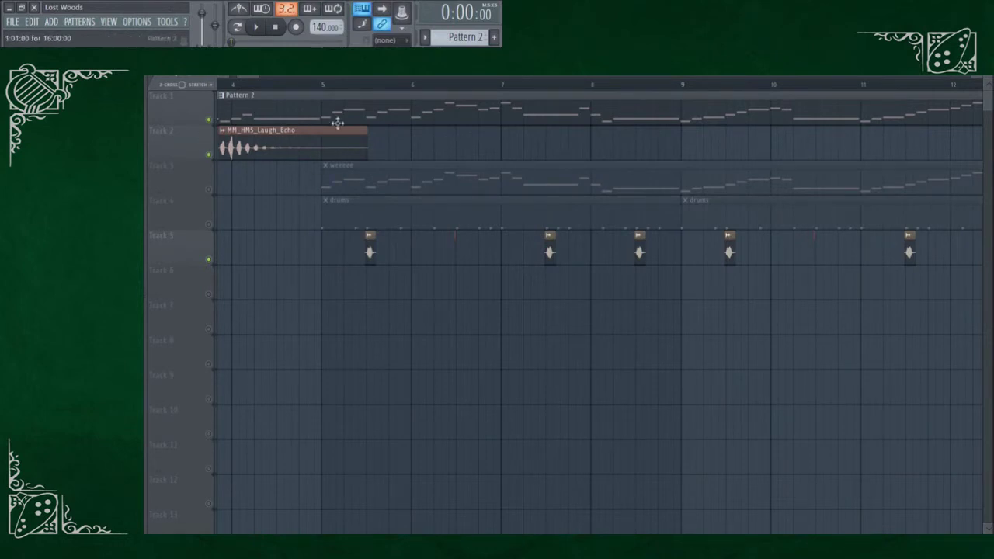
scroll(311, 148, "down", 4)
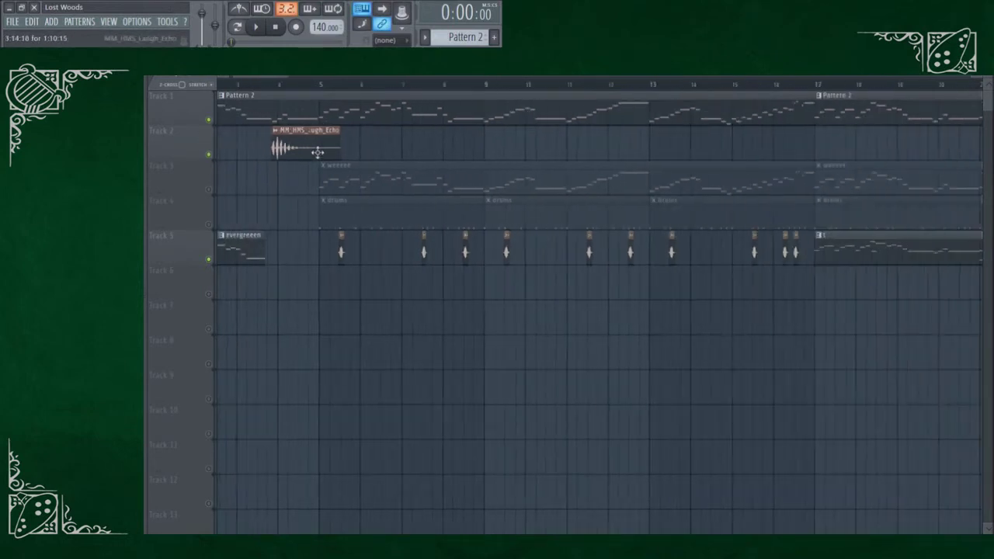
left_click(321, 87)
scroll(322, 92, "down", 3)
scroll(327, 120, "down", 1)
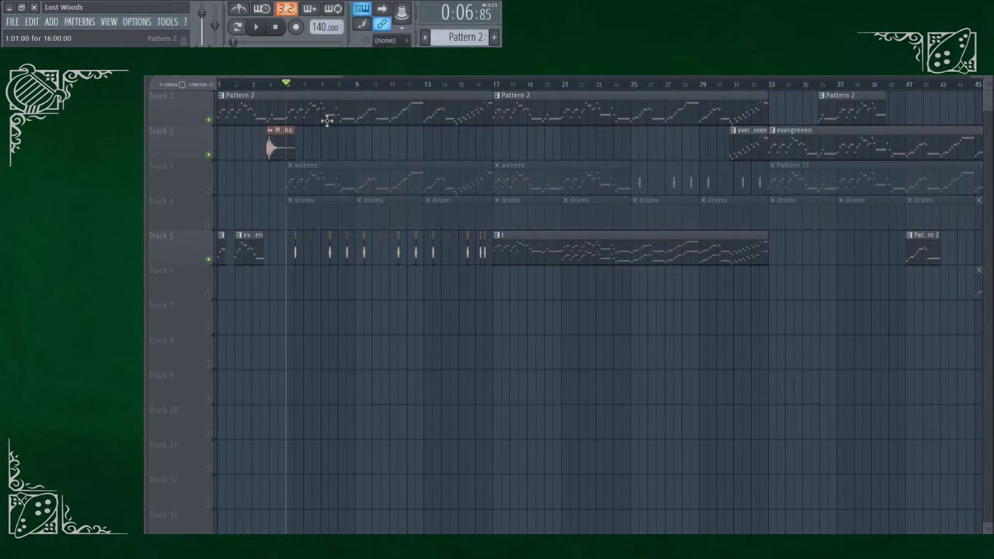
key("space")
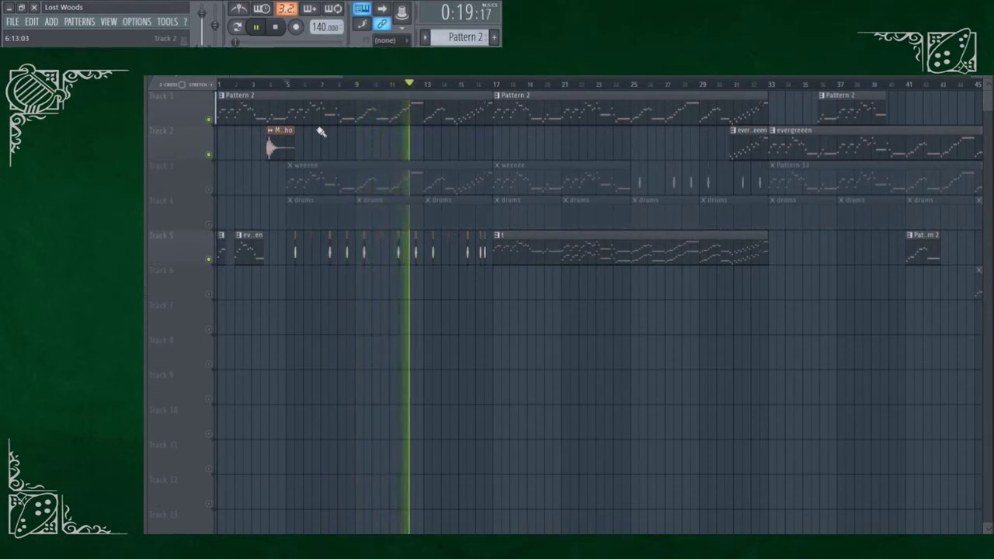
key("space")
Solo the drums on Track 4 and play them from bar 5 for a few bars.
scroll(292, 254, "up", 1)
scroll(295, 252, "up", 3)
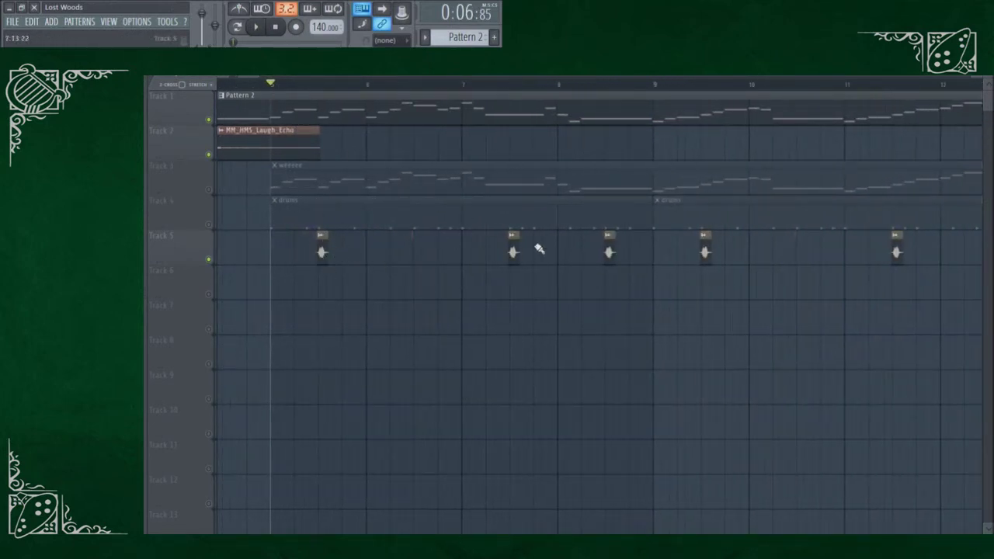
scroll(514, 284, "down", 1)
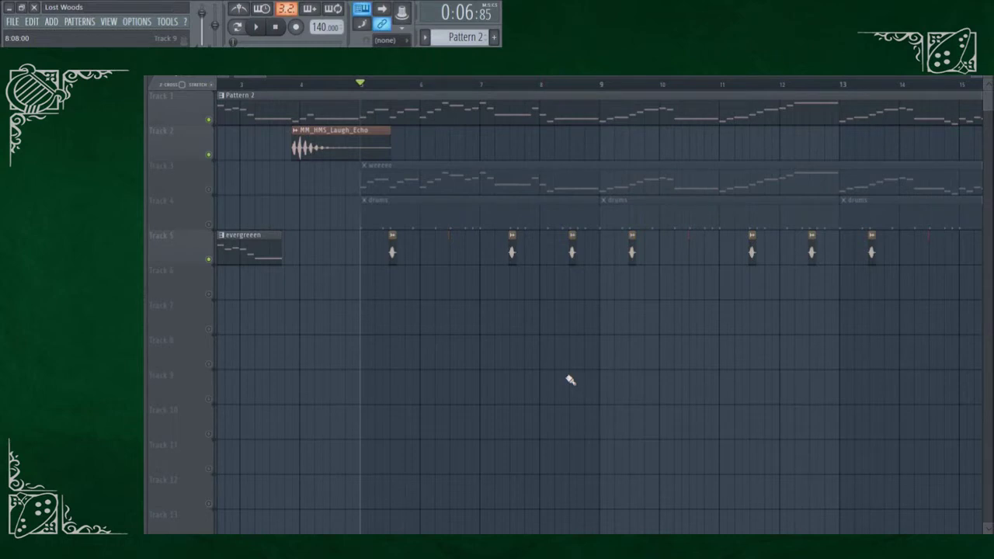
scroll(230, 233, "down", 1)
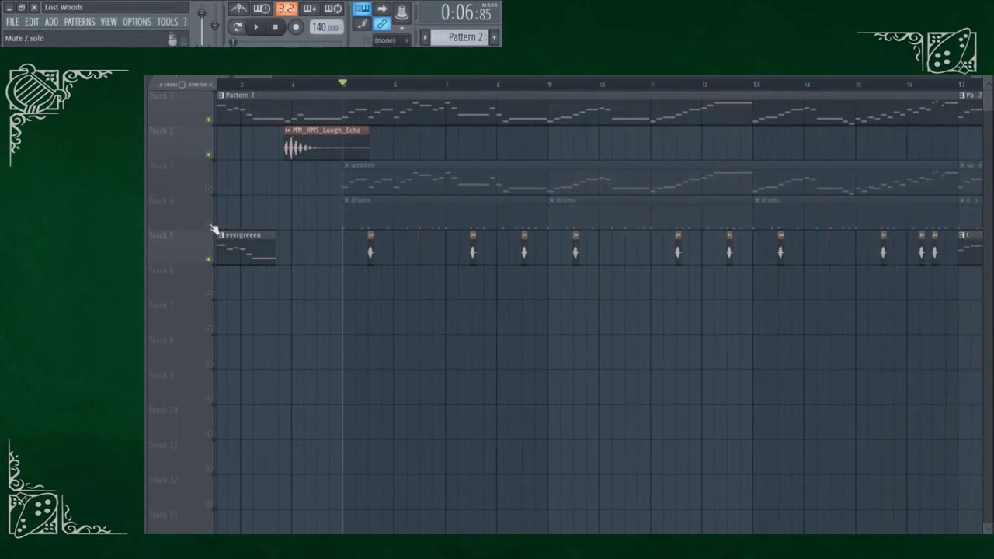
right_click(210, 226)
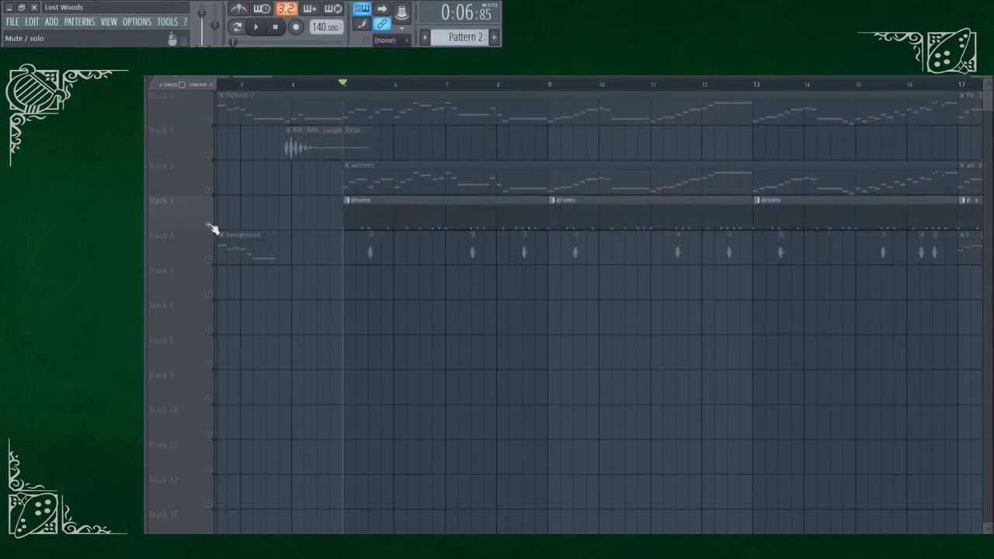
scroll(304, 206, "down", 2)
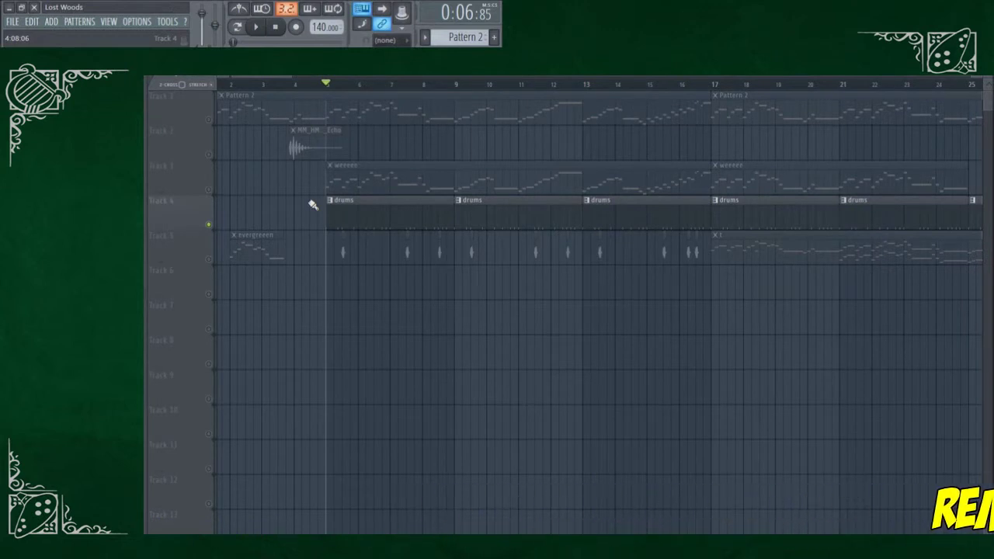
key("space")
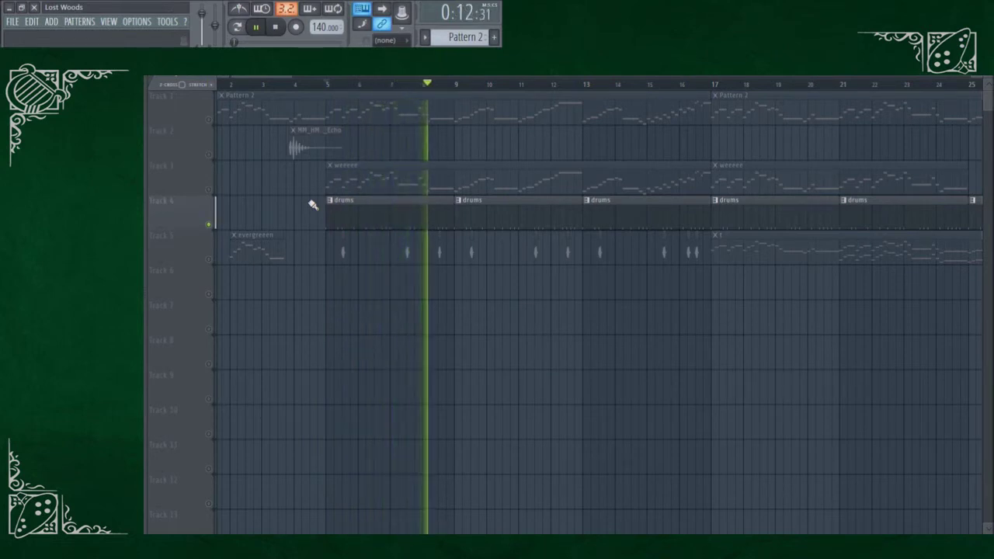
key("space")
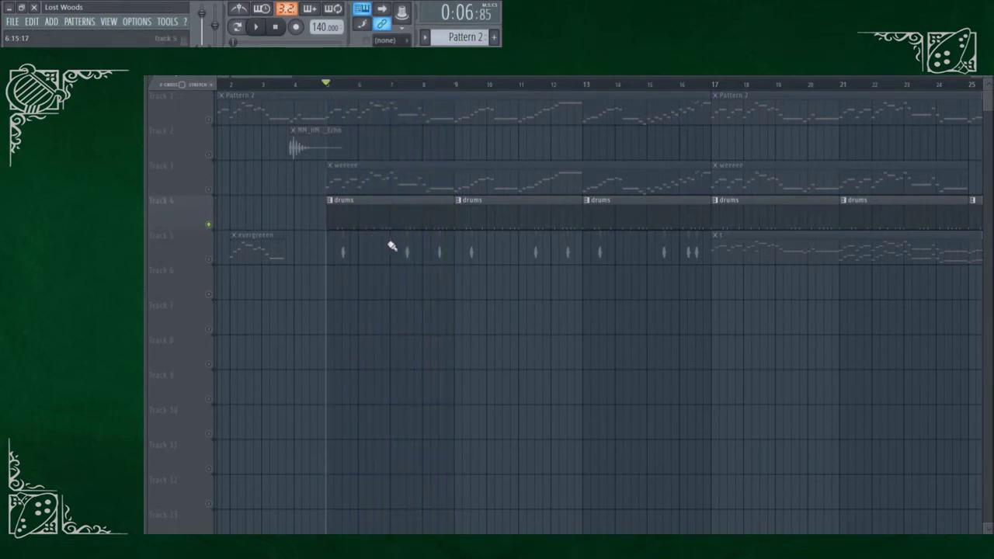
Solo Track 3 and play its weeeee pattern from bar 5, skipping ahead to about bar 14 before stopping.
scroll(397, 237, "down", 6)
scroll(311, 195, "down", 2)
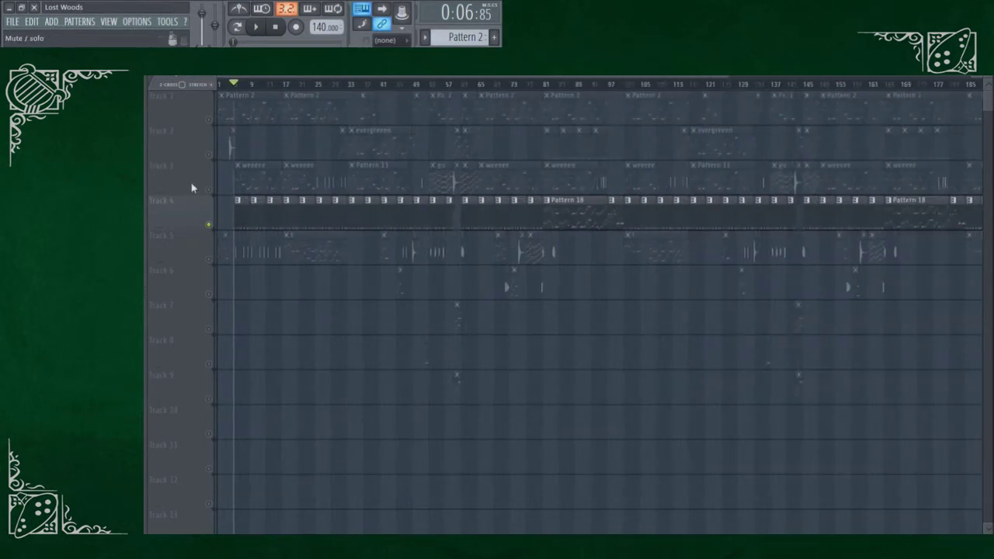
scroll(223, 215, "up", 4)
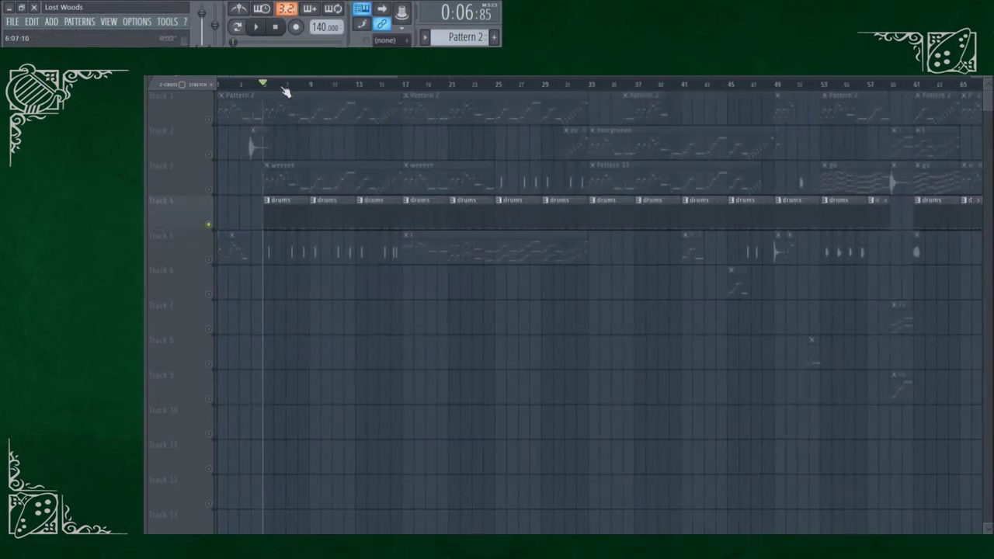
right_click(209, 190)
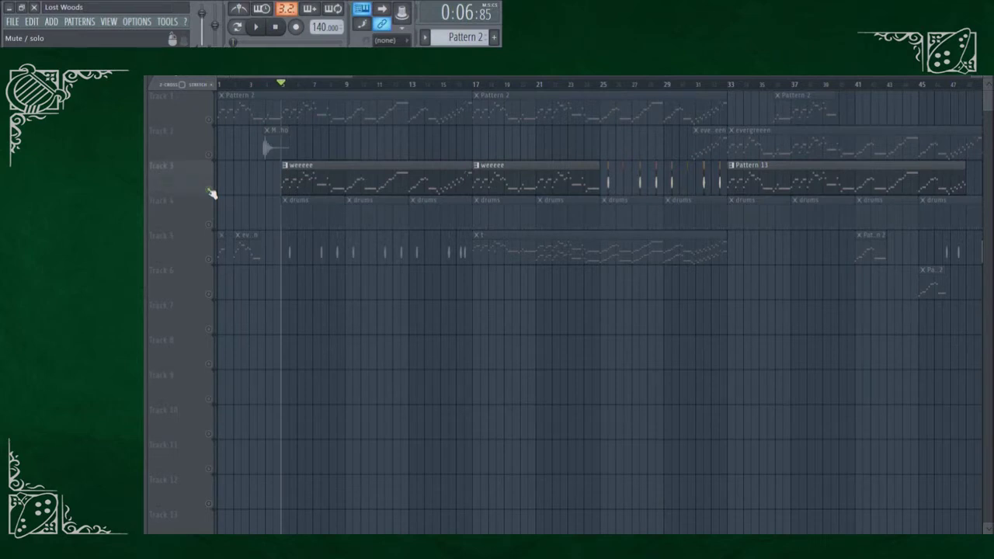
key("space")
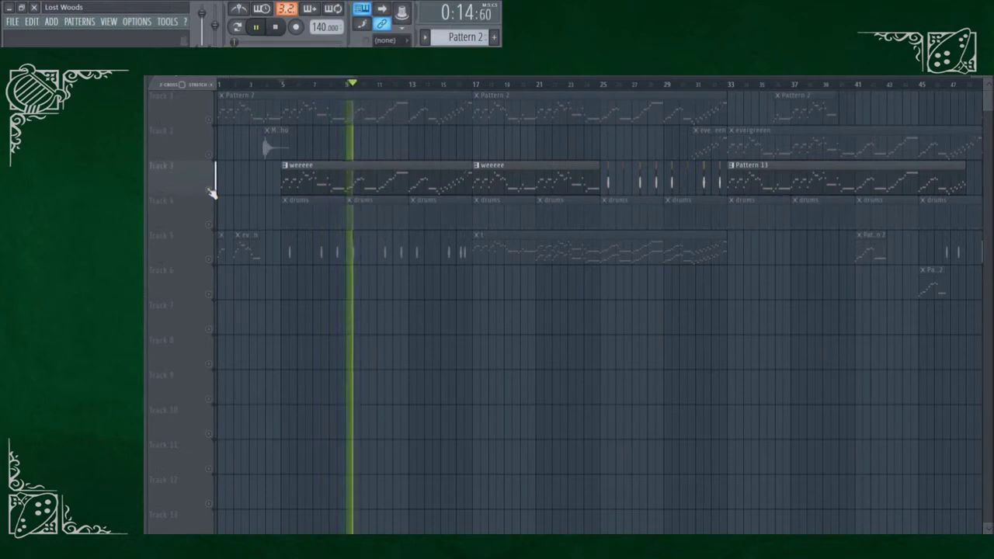
left_click(427, 86)
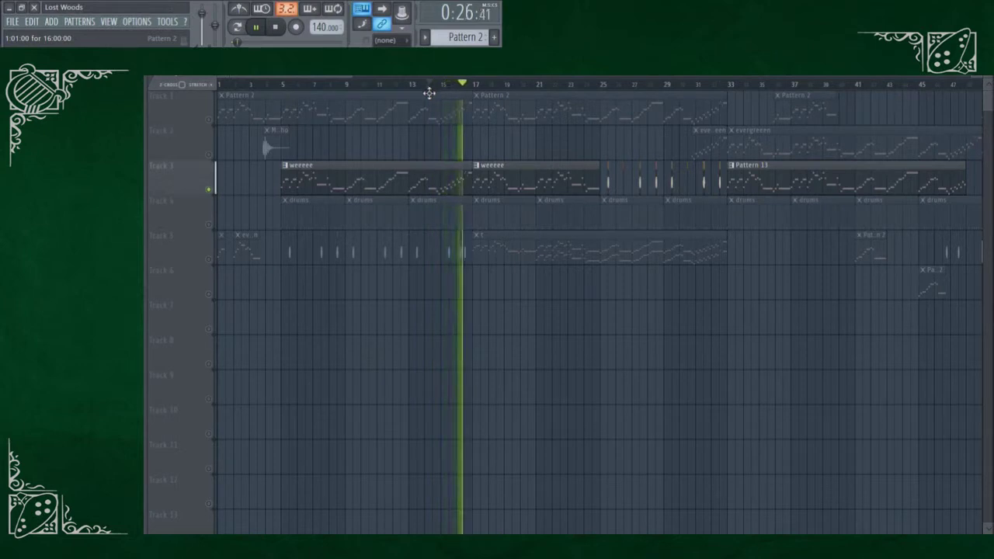
key("space")
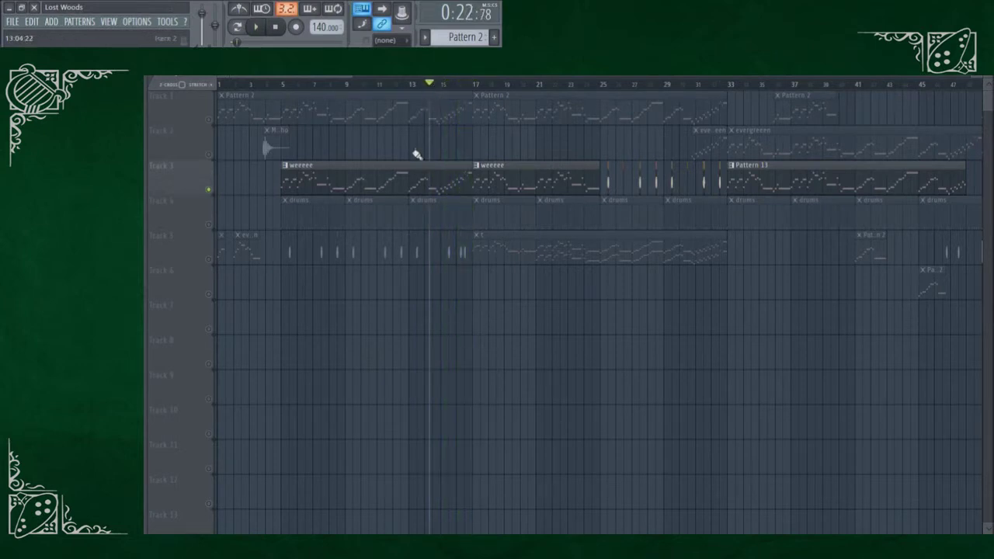
Unmute all the tracks again and play the full arrangement from about bar 7.
right_click(208, 121)
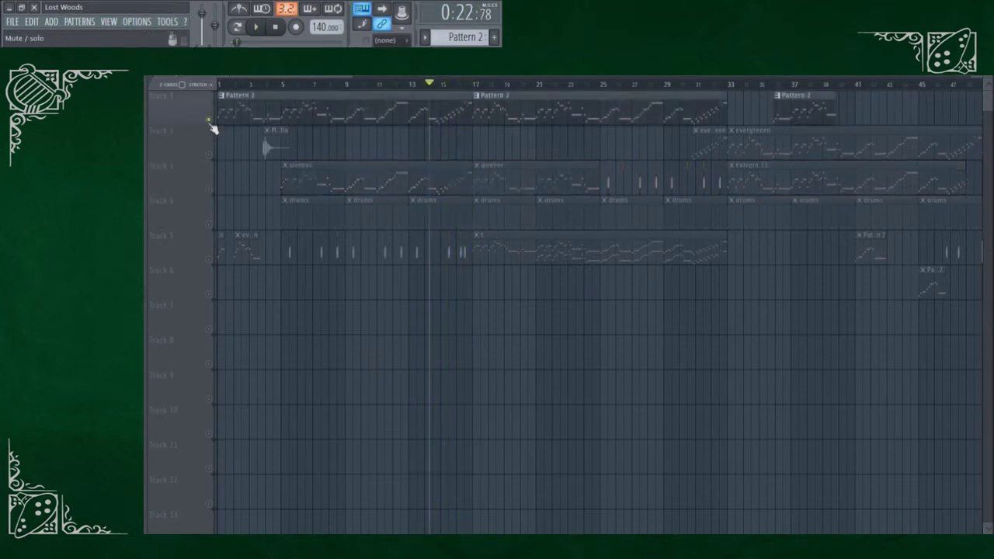
right_click(209, 121)
left_click(349, 86)
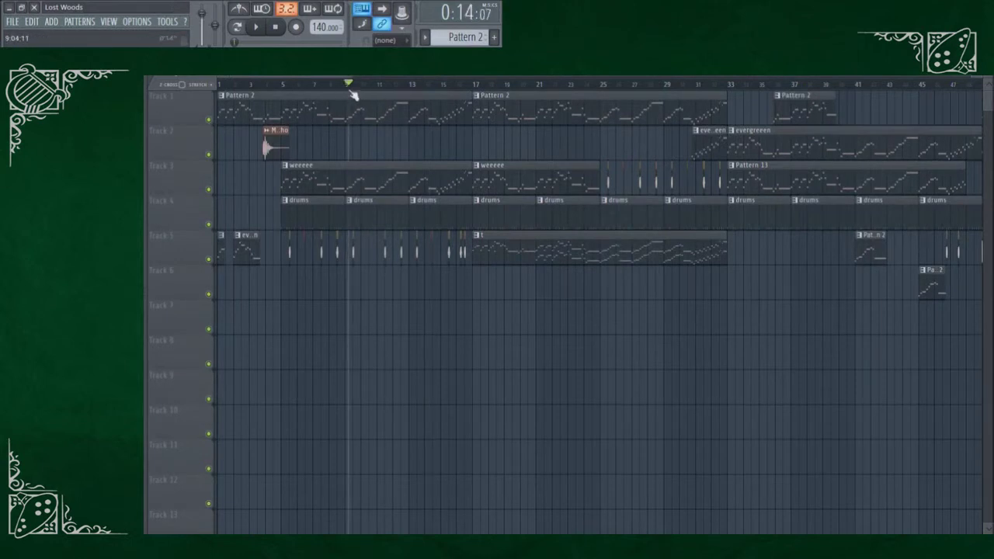
left_click_drag(351, 91, 318, 82)
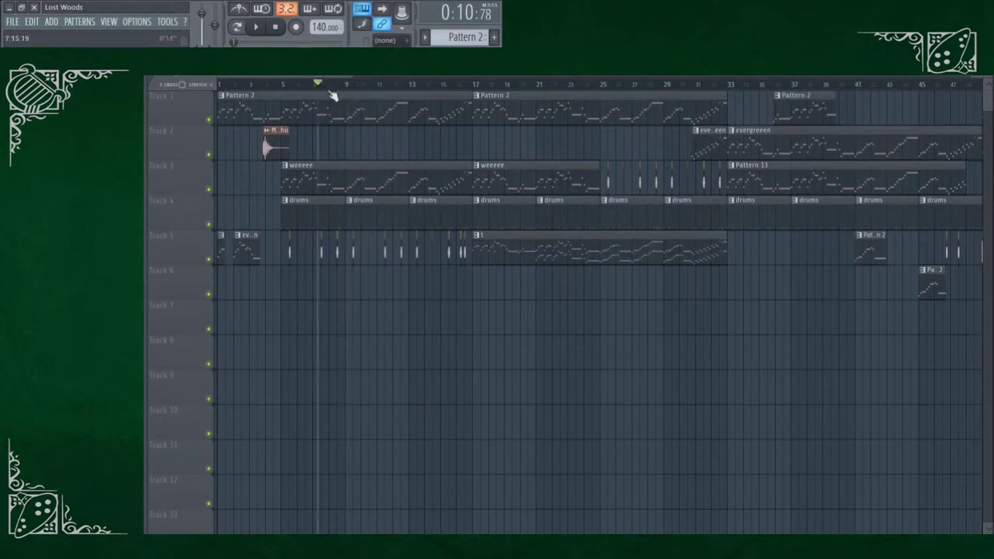
key("space")
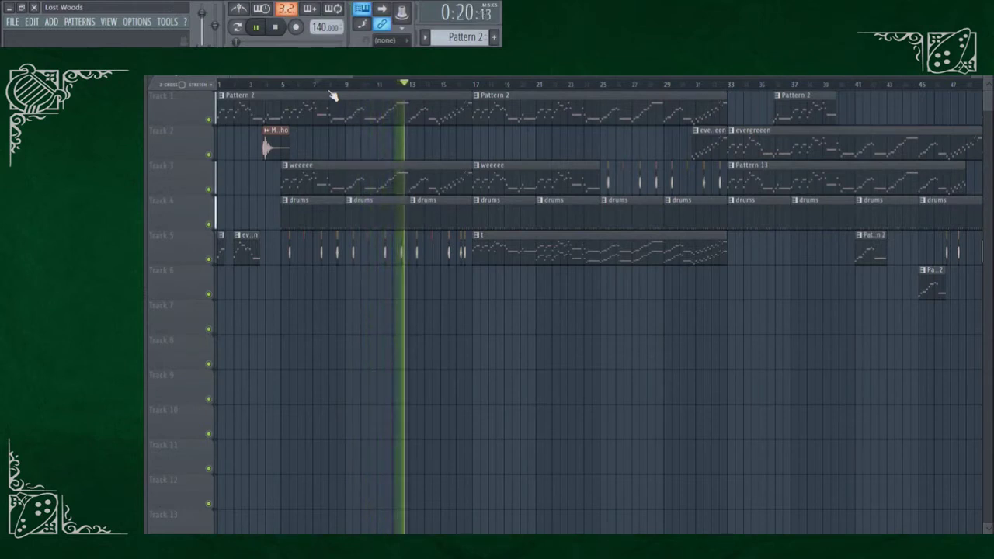
Solo Track 5 and play its t pattern from bar 17, skipping ahead to about bar 22 before stopping.
key("space")
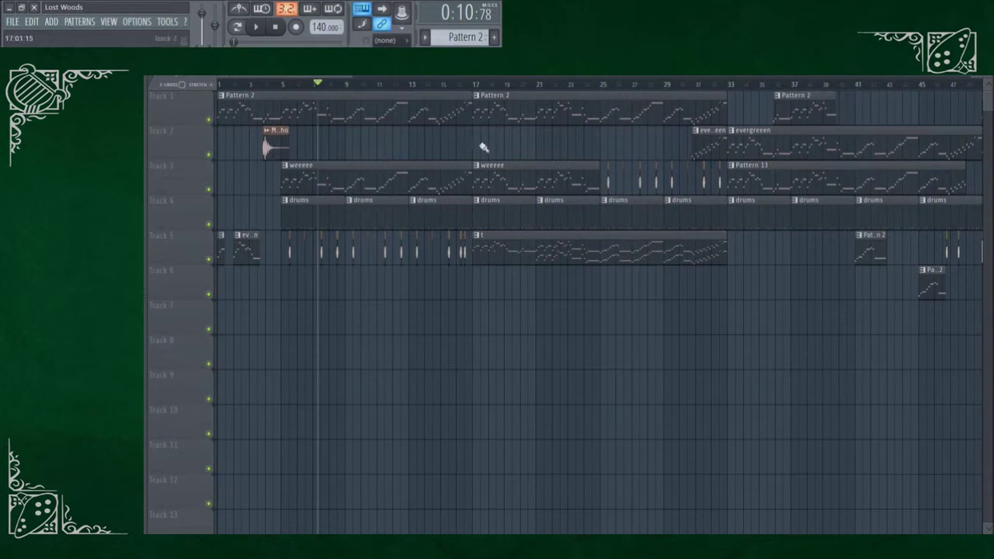
scroll(484, 147, "down", 3)
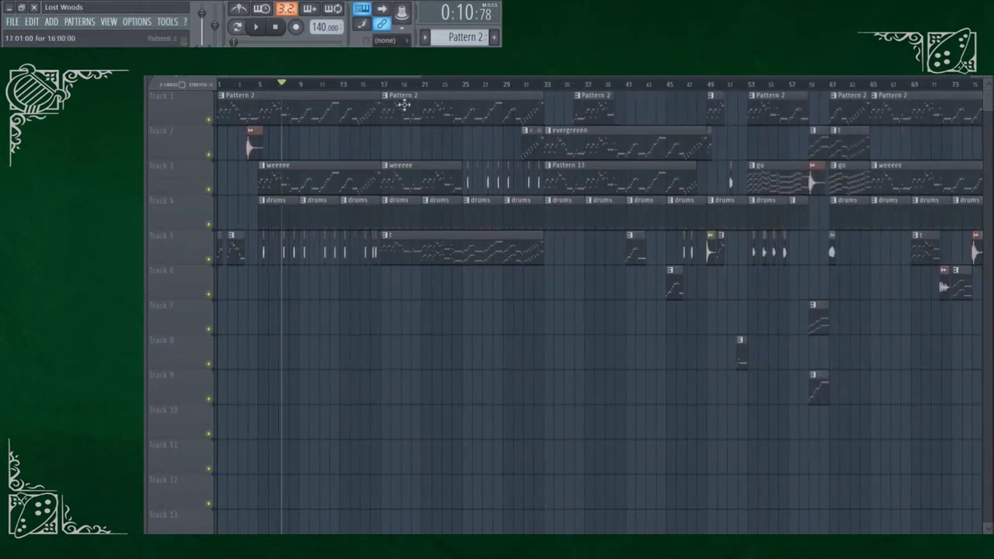
left_click(378, 84)
scroll(355, 301, "up", 3)
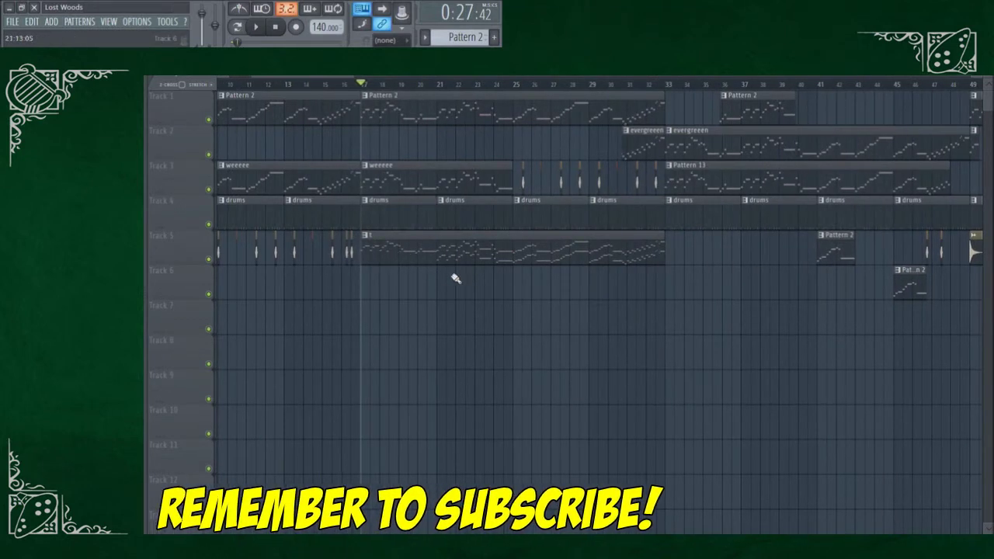
right_click(208, 260)
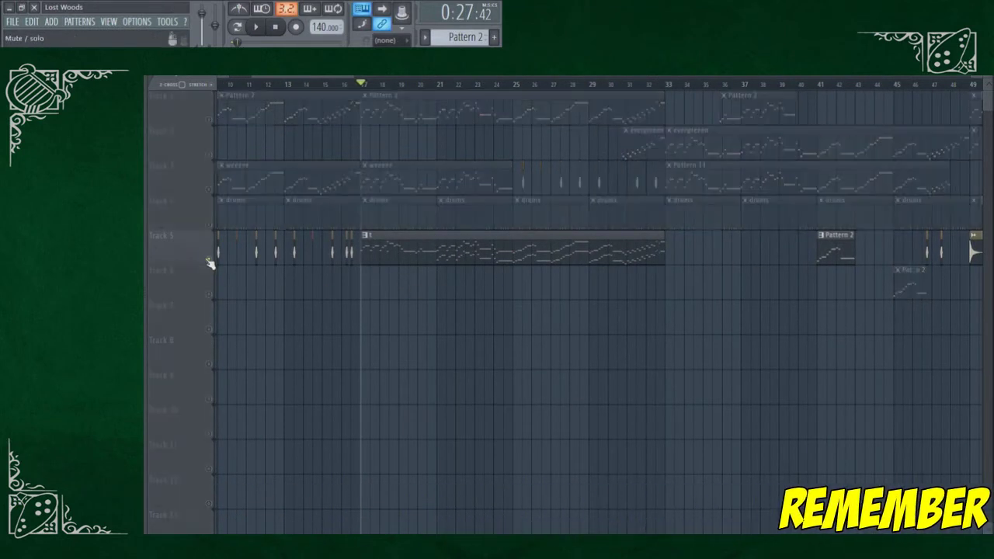
key("space")
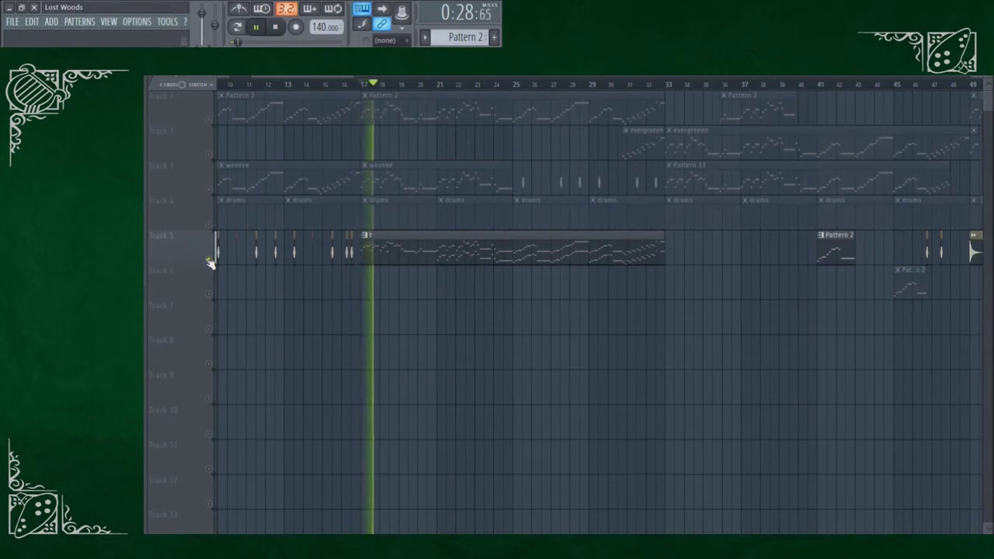
left_click(460, 85)
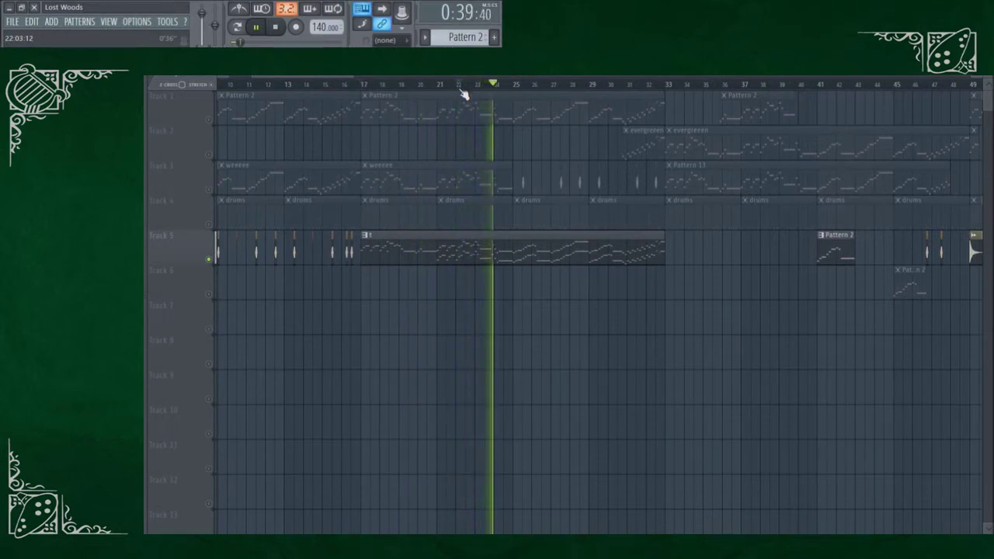
key("space")
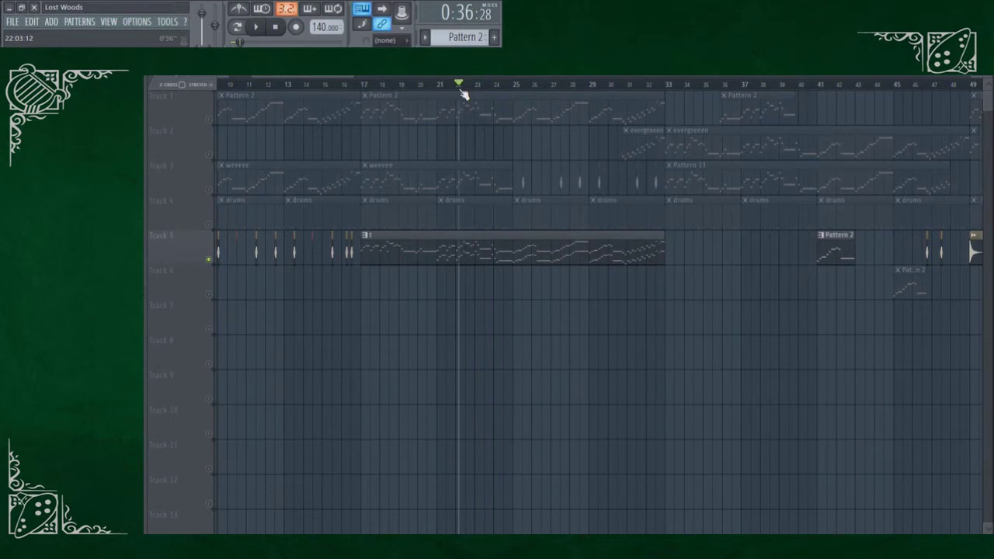
Unmute all tracks and play the full arrangement from about bar 15, skipping ahead to bar 25 before stopping.
left_click(352, 85)
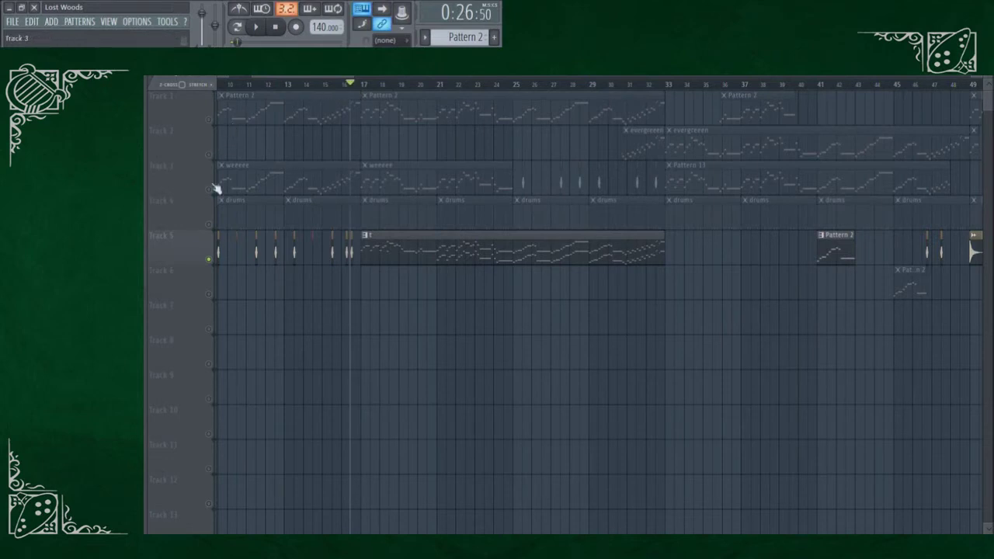
right_click(209, 258)
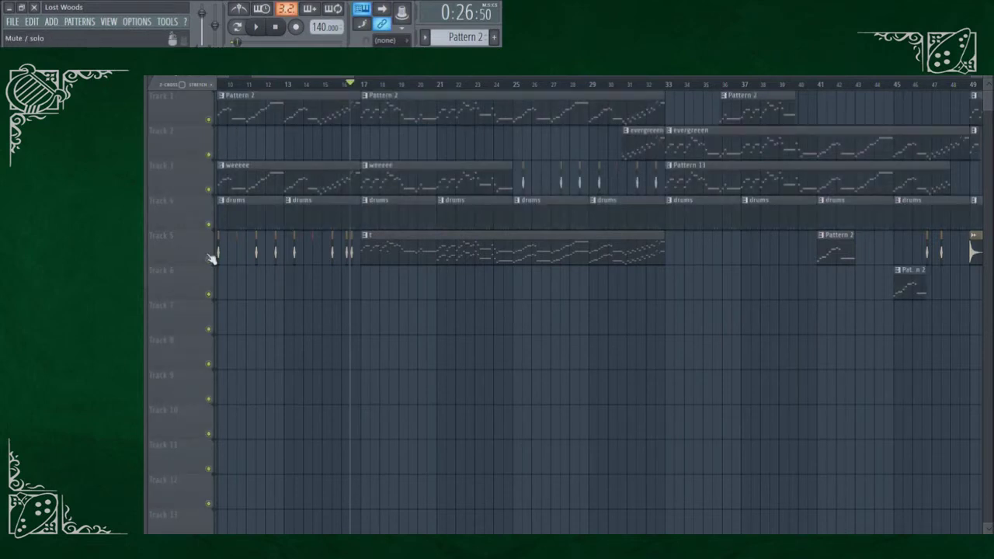
left_click(331, 84)
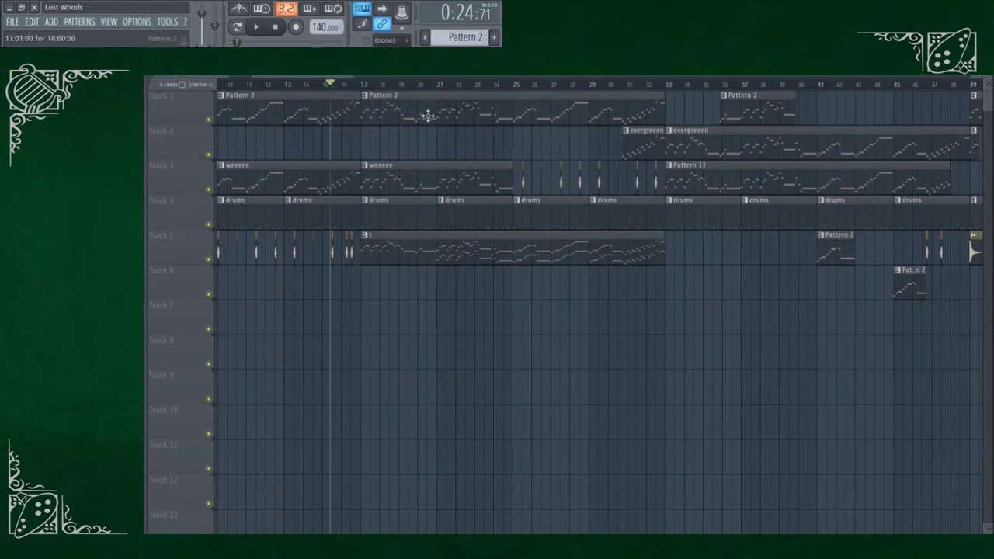
key("space")
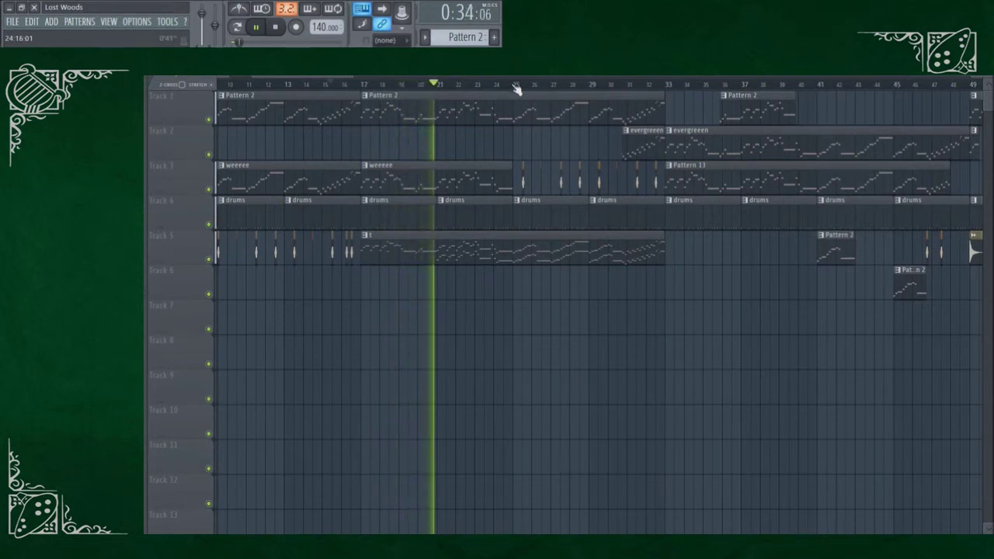
left_click(515, 85)
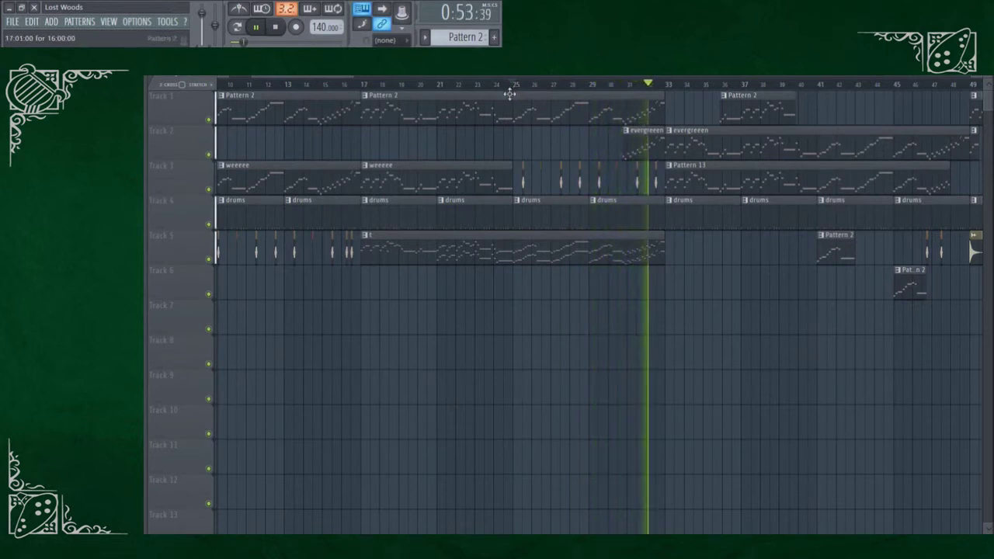
key("space")
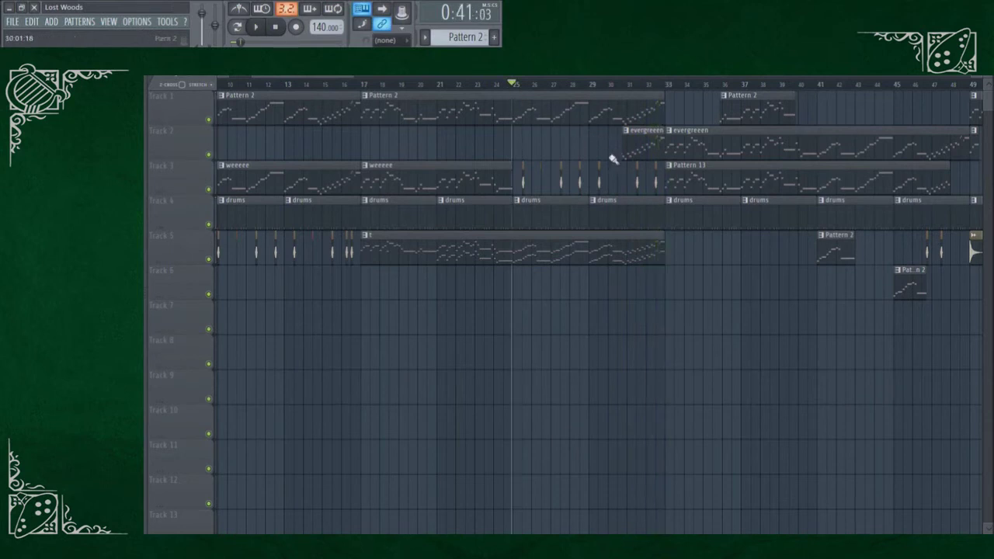
Solo Track 3 and play its Pattern 13 clip from bar 33, stopping after a few bars.
scroll(613, 159, "down", 3)
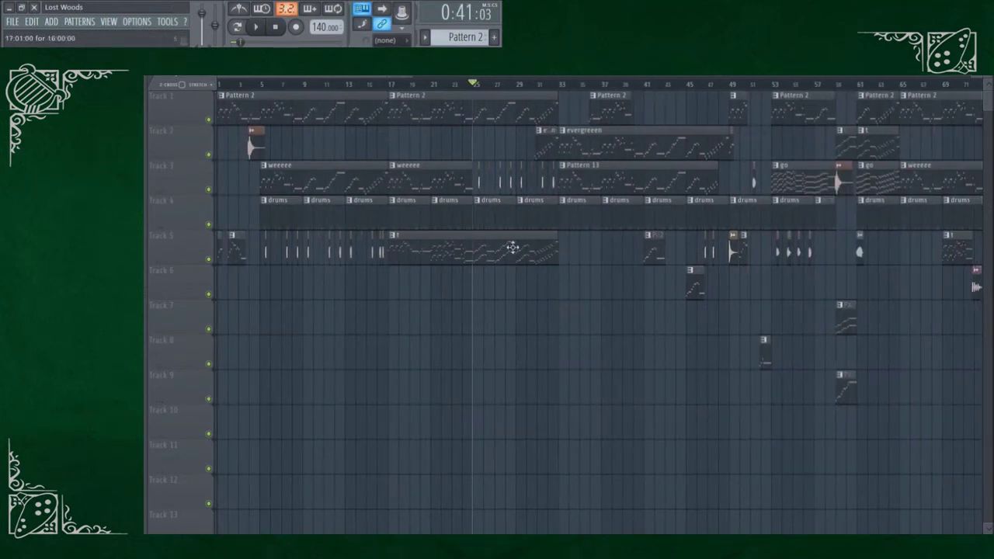
scroll(500, 251, "up", 2)
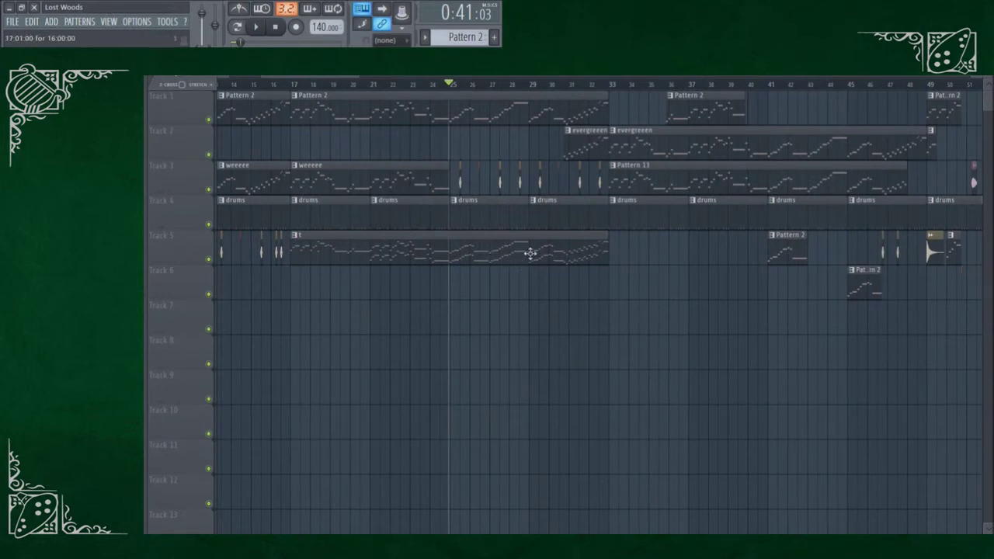
scroll(582, 284, "down", 2)
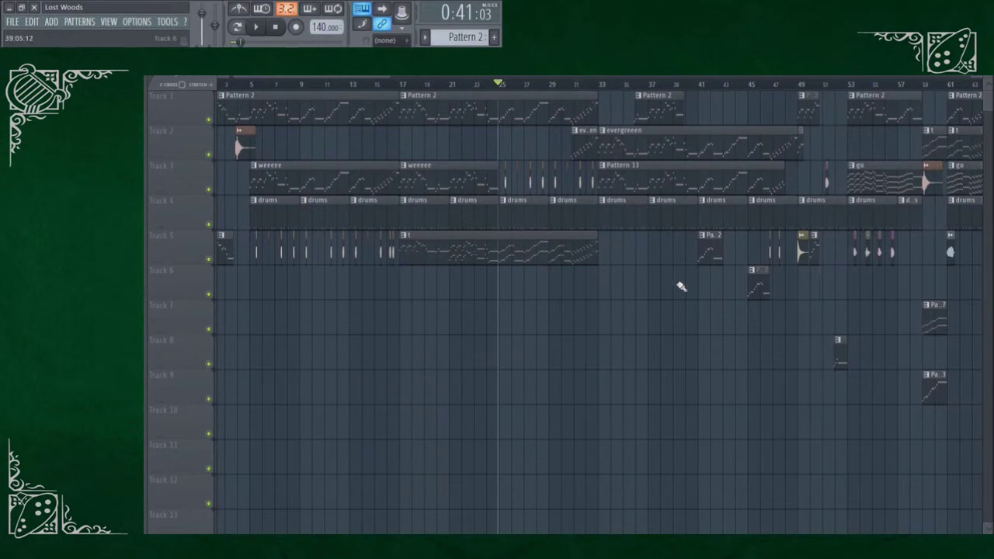
scroll(685, 288, "up", 2)
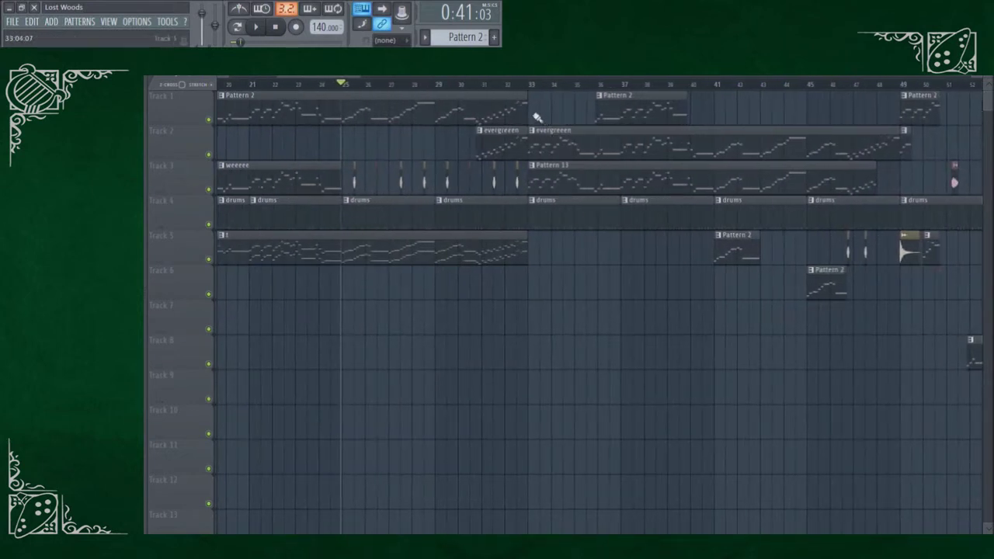
left_click(532, 87)
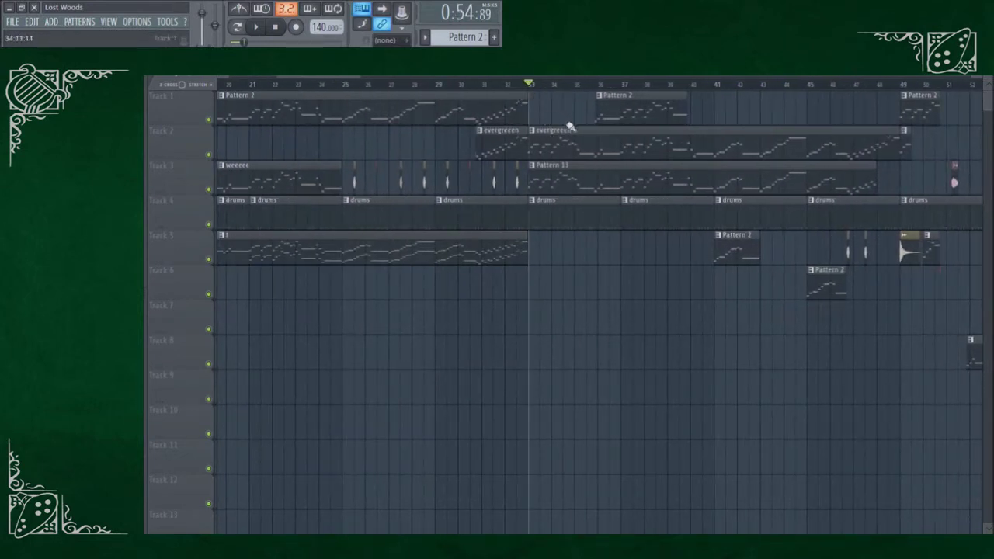
scroll(458, 180, "right", 3)
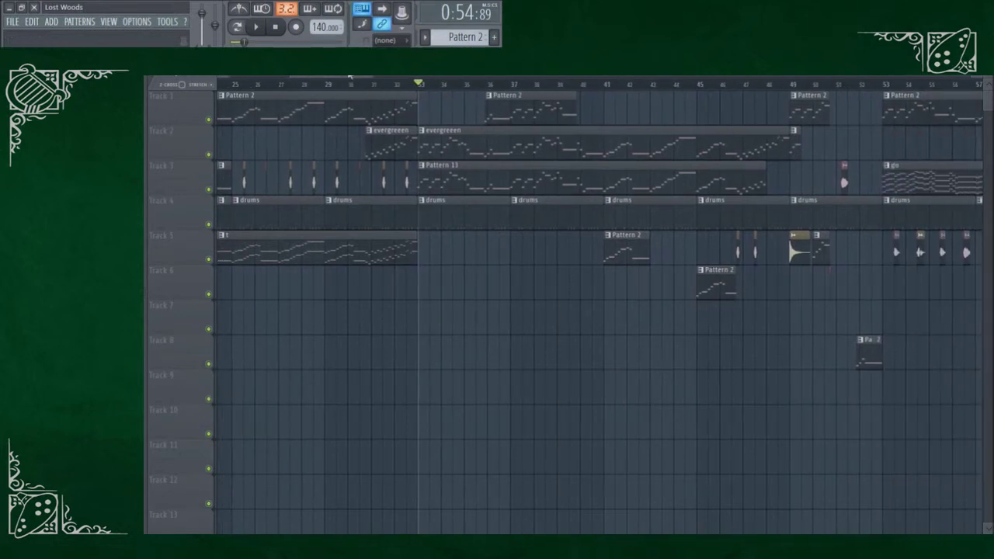
scroll(467, 189, "down", 2)
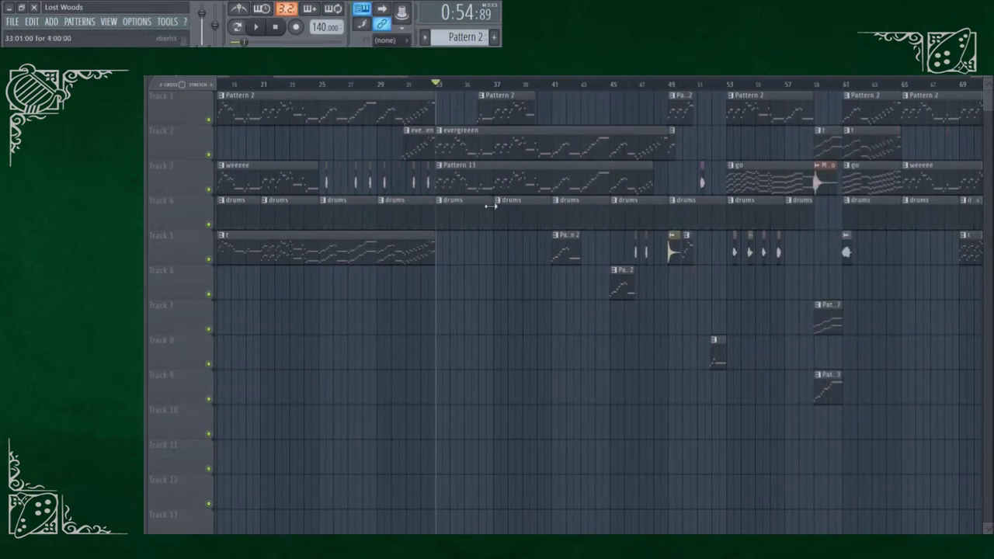
right_click(209, 189)
scroll(675, 205, "up", 1)
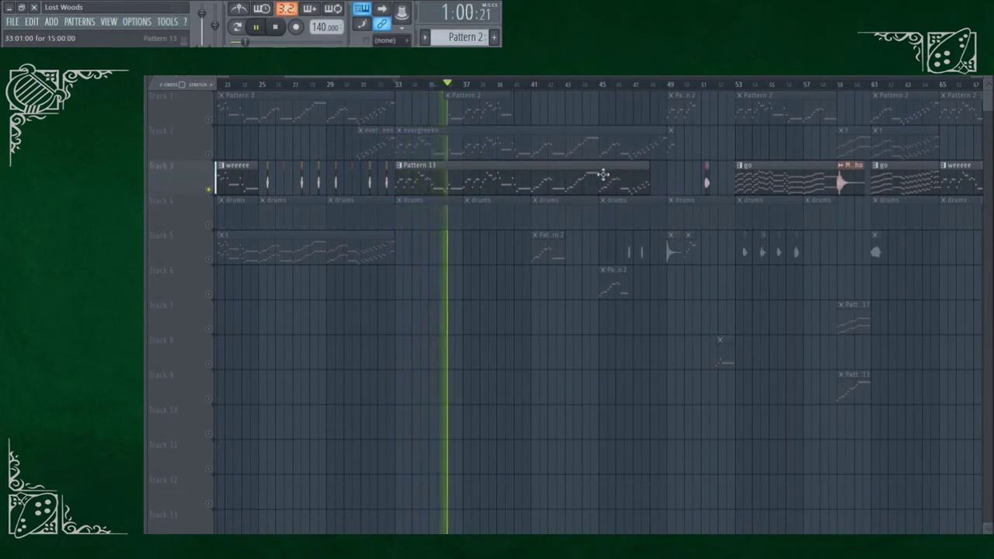
key("space")
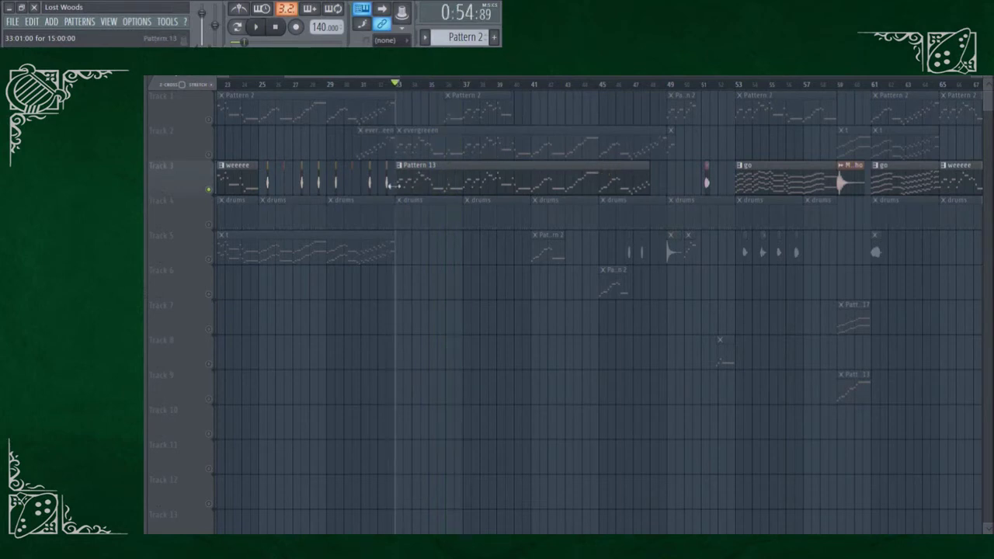
Unmute Tracks 4 and 1 and play them together with Track 3 from about bar 35.
left_click(215, 225)
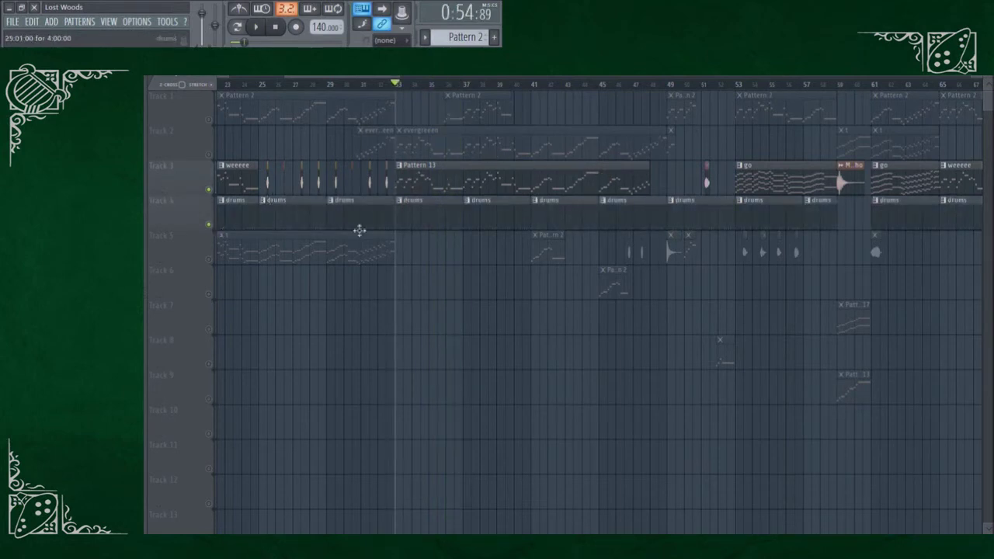
left_click(440, 86)
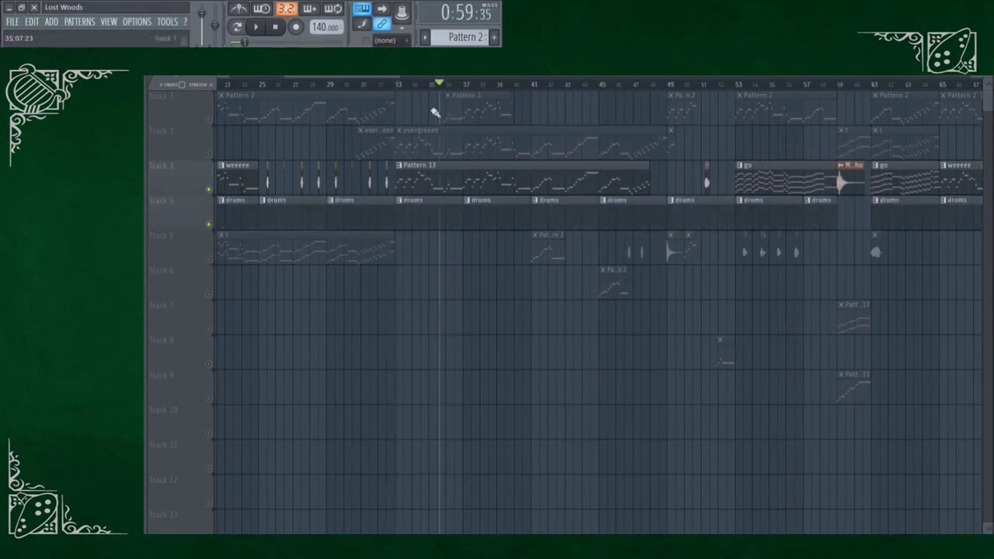
left_click(209, 121)
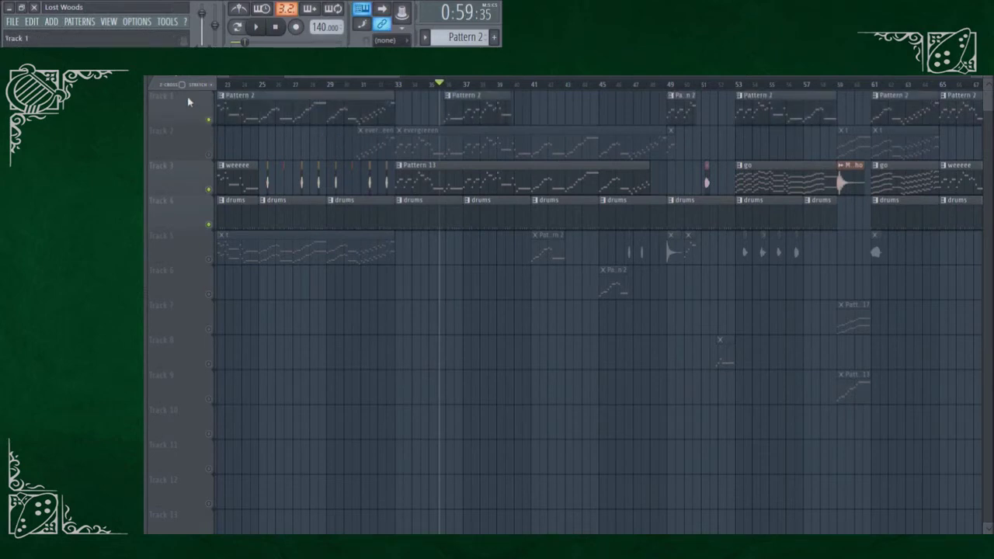
key("space")
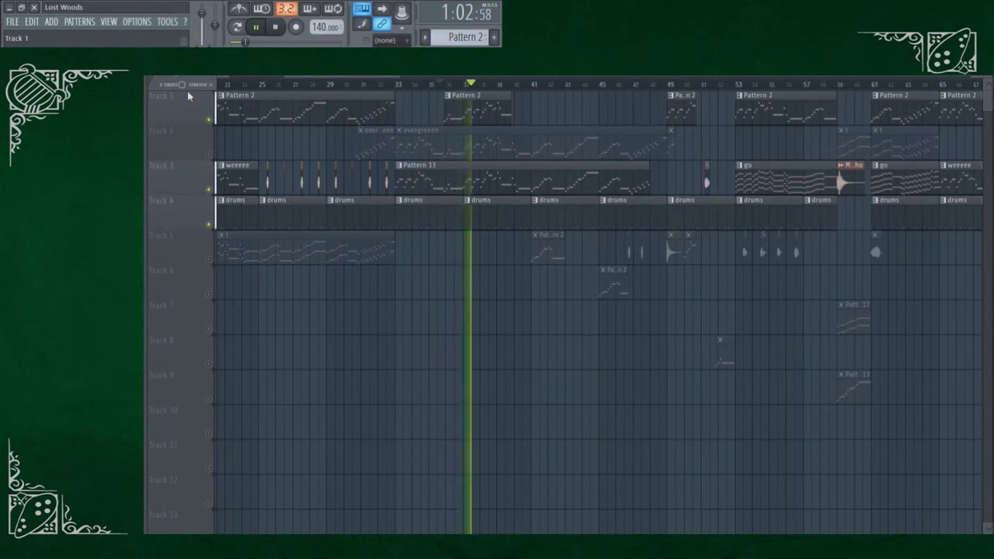
Solo Track 1 briefly during playback, restore all the tracks and stop playing.
right_click(208, 121)
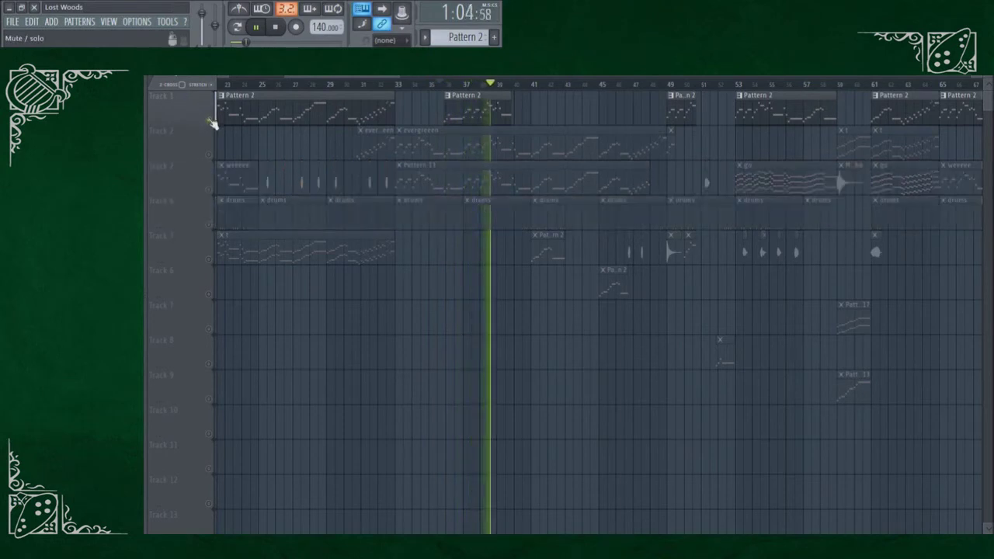
right_click(209, 122)
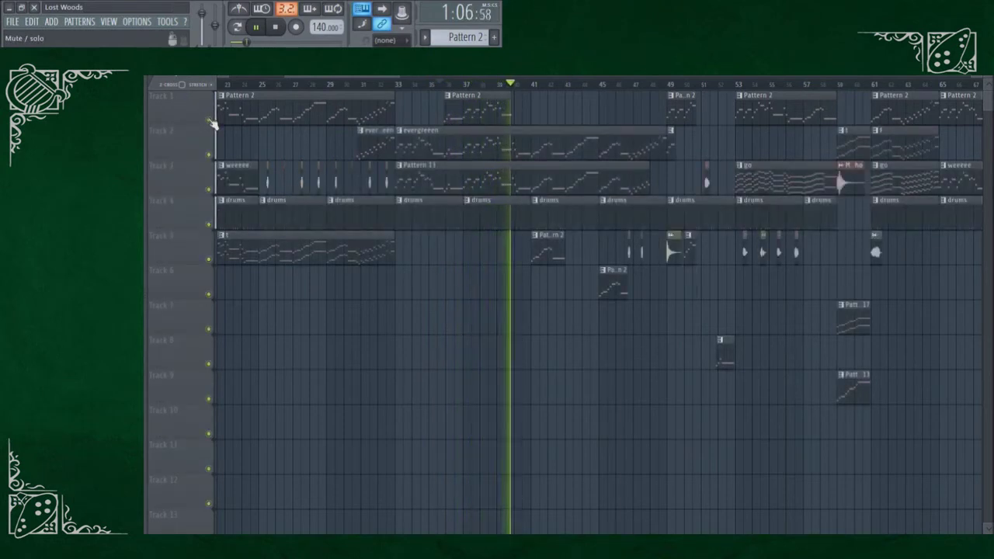
key("space")
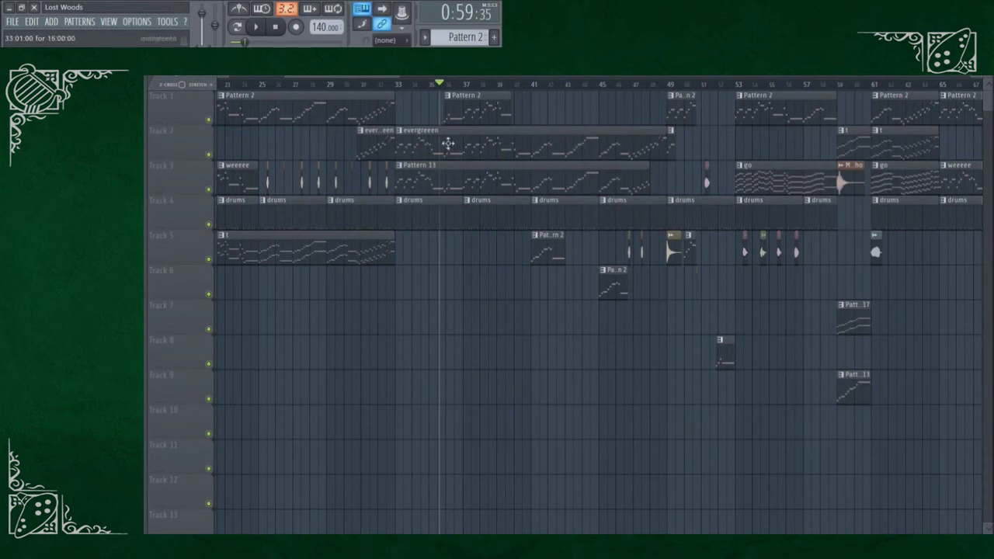
Solo Track 2 and open its evergreeen clip at bar 33 in the piano roll with the whole melody in view.
left_click(416, 84)
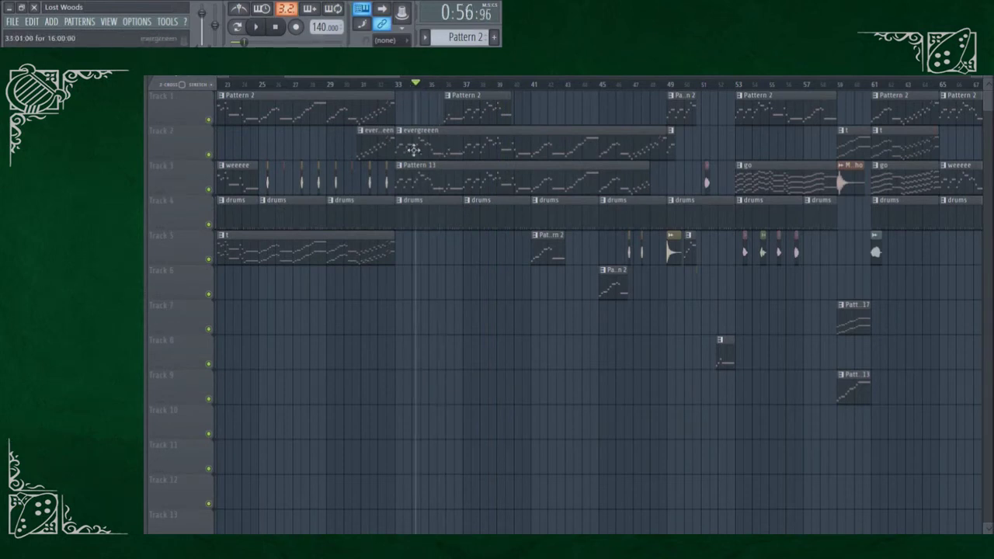
right_click(209, 154)
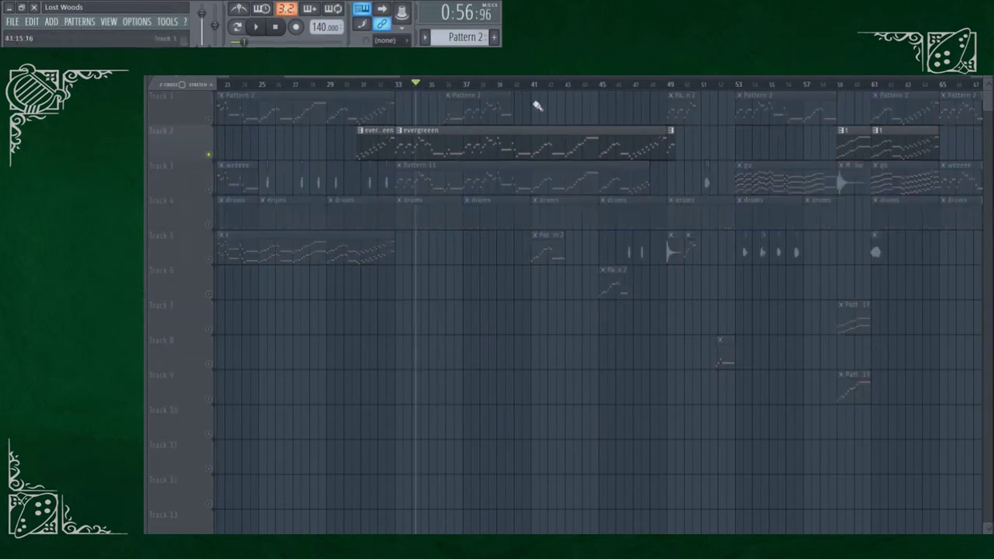
double_click(425, 140)
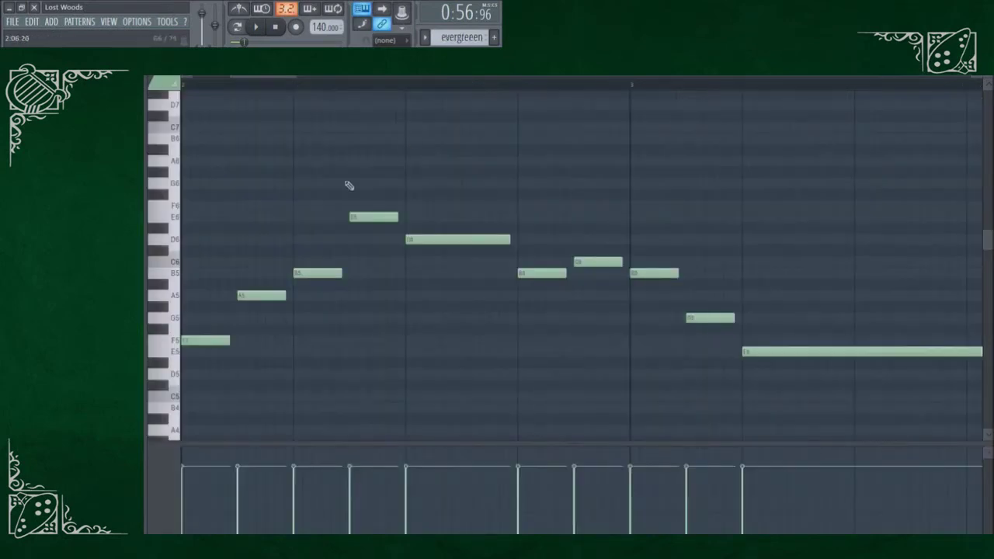
scroll(349, 184, "down", 6)
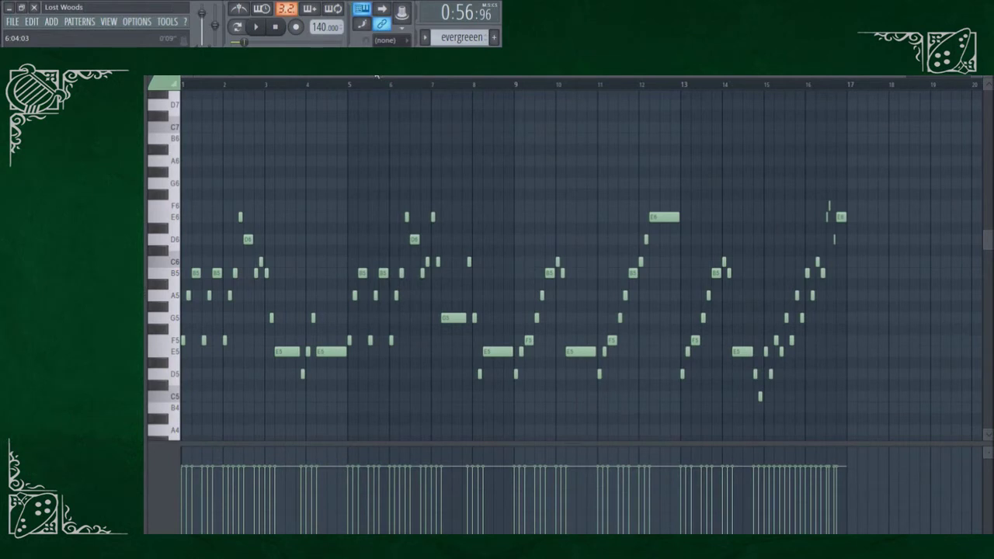
Play the evergreeen melody's opening notes, including F5, A5 and B5, on the typing keyboard.
key("c")
key("v")
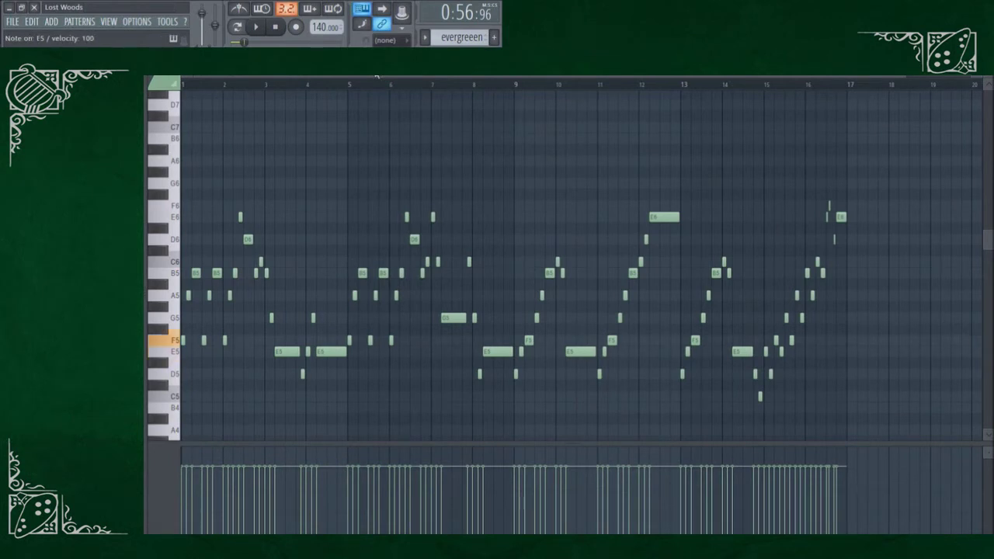
key("n")
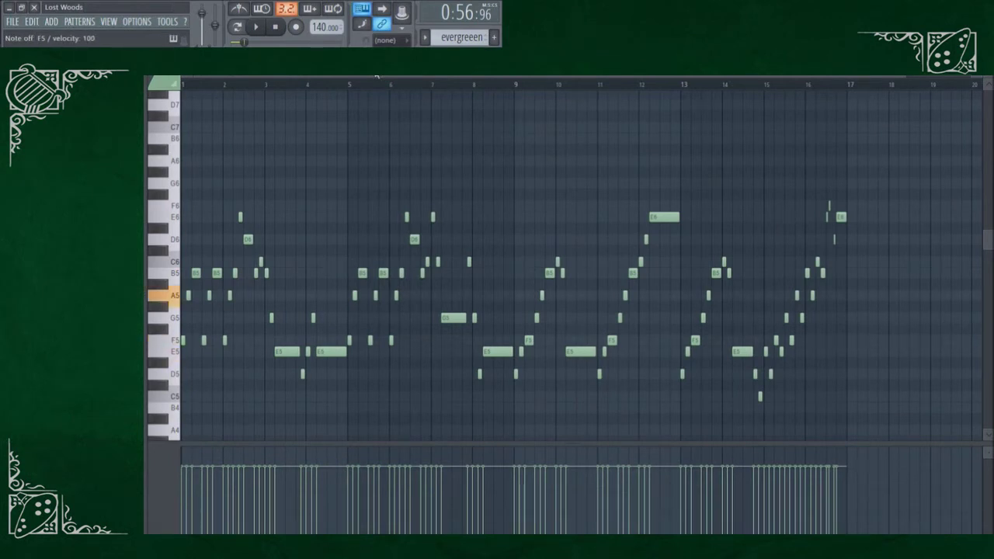
key("m")
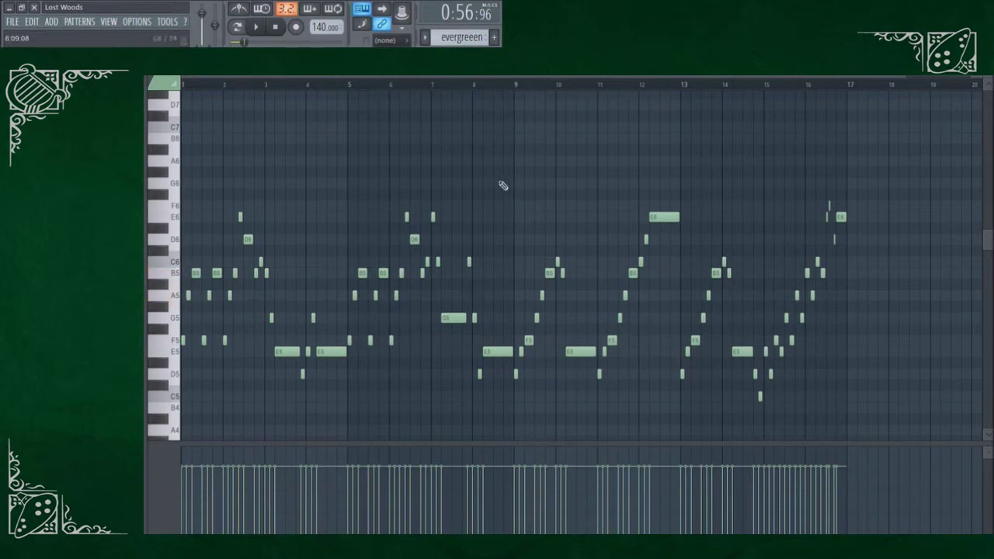
Return to the playlist and play all the tracks from about bar 34, stopping around bar 42.
key("F5")
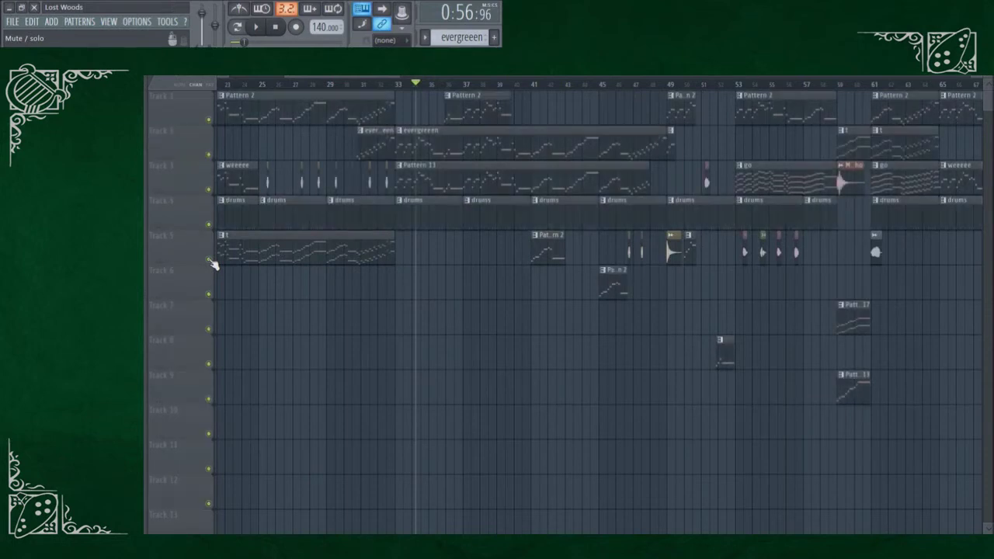
key("space")
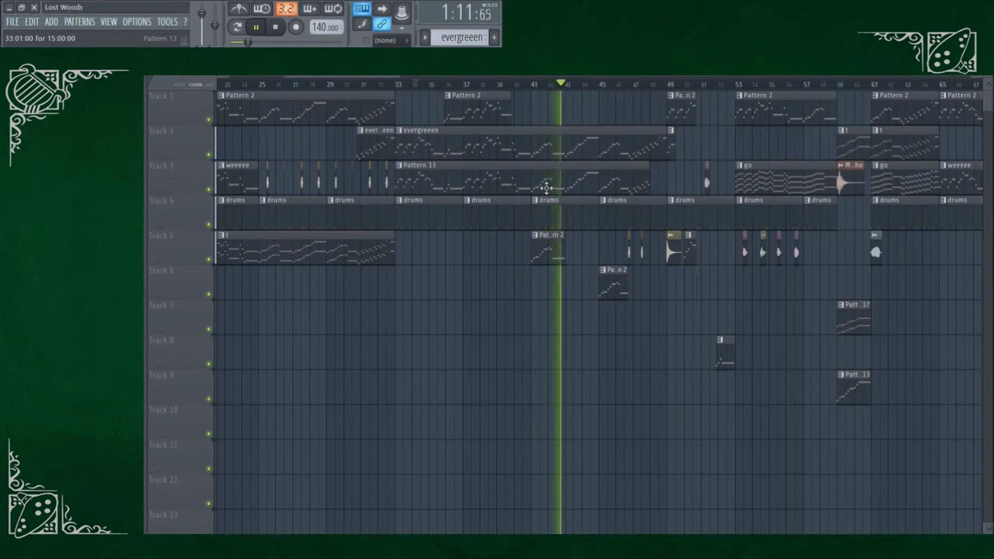
key("space")
Examine the two short sound clips on Track 5 in bars 46 and 47, placing the playback position just before the first one.
scroll(651, 219, "up", 3)
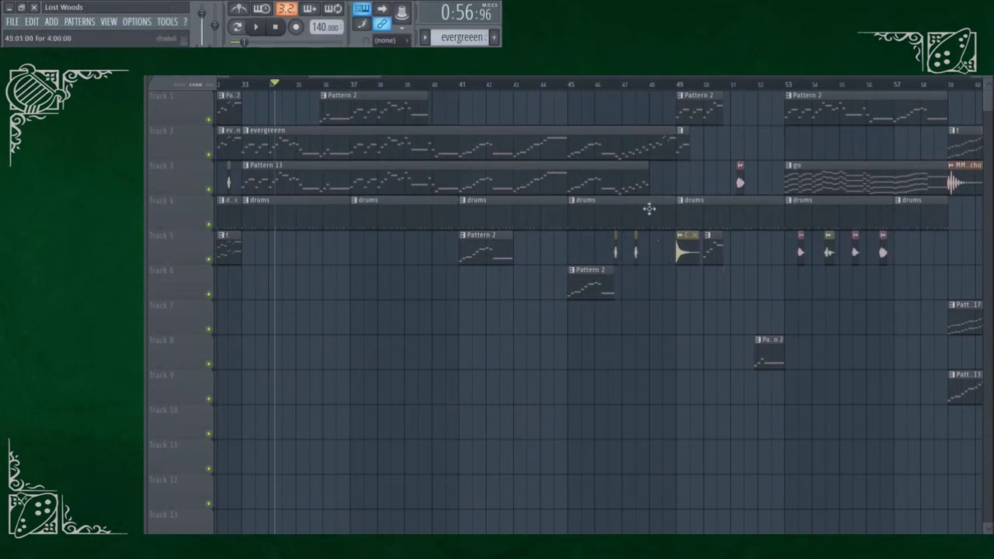
scroll(650, 208, "up", 5)
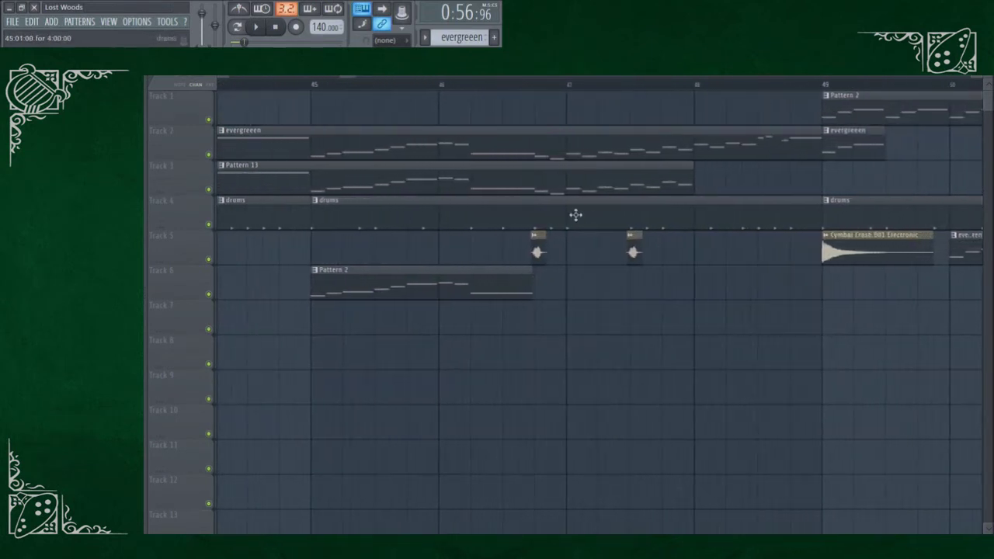
scroll(588, 241, "up", 3)
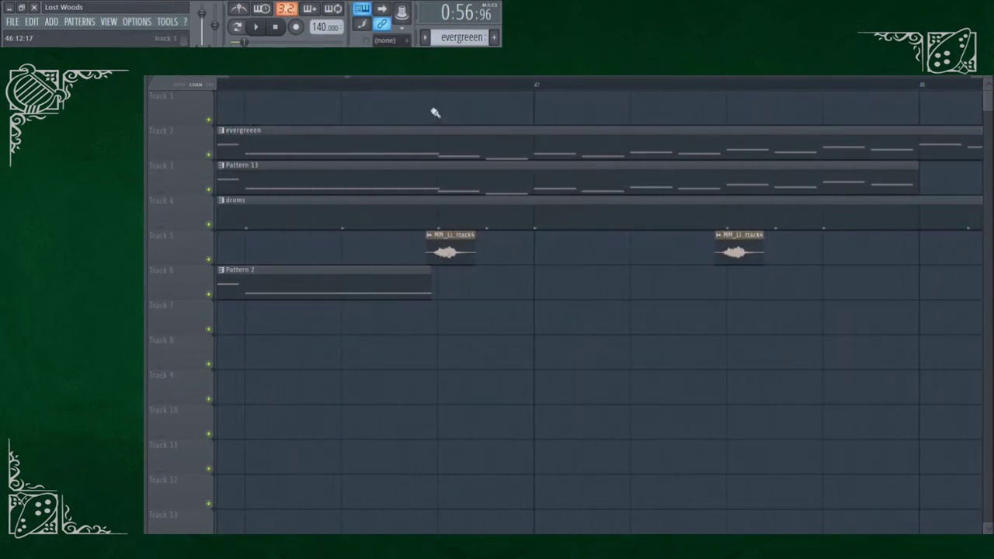
left_click(427, 86)
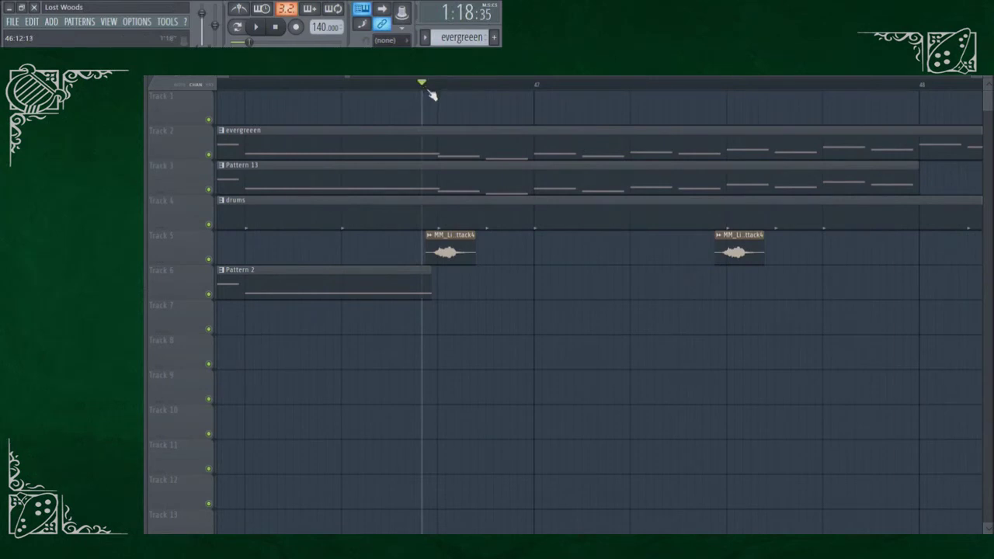
scroll(661, 333, "down", 5)
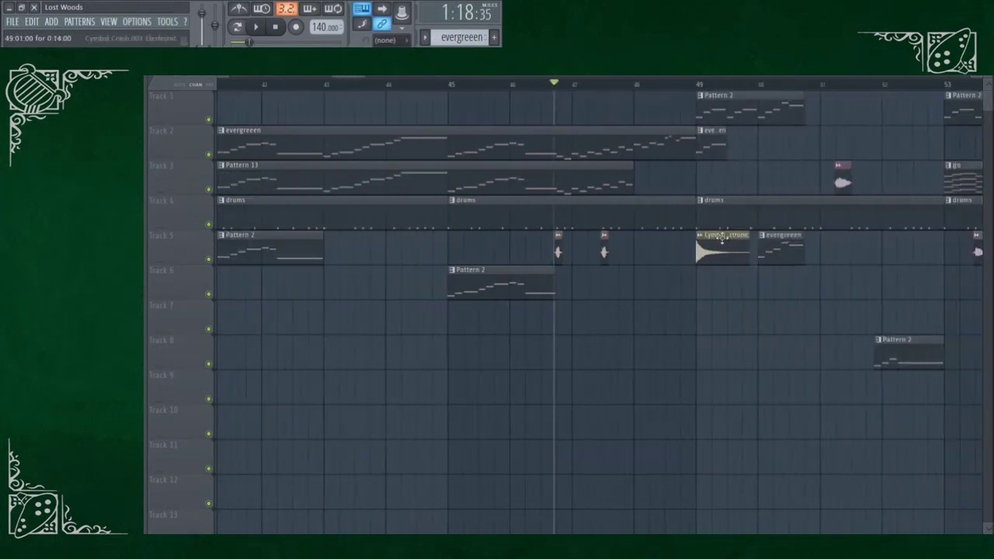
scroll(722, 241, "down", 3)
scroll(766, 256, "up", 2)
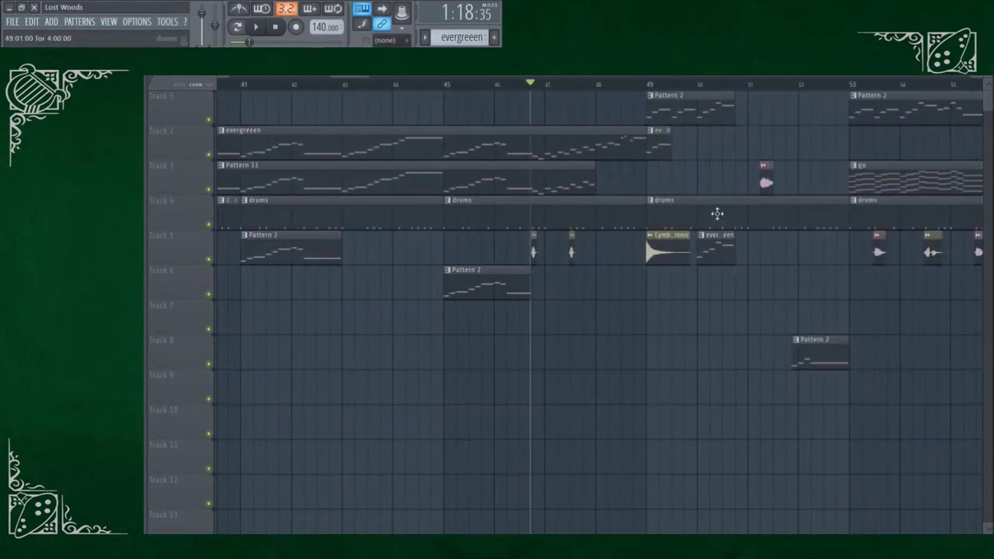
Play all the tracks from late in bar 47 through the cymbal crash at bar 49, stopping in bar 52.
scroll(718, 206, "down", 5)
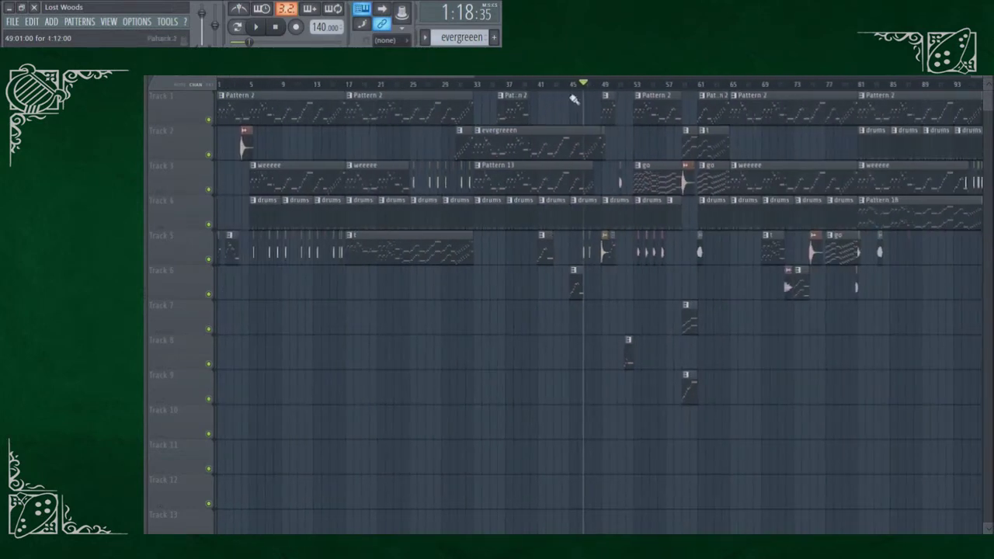
scroll(488, 271, "down", 1)
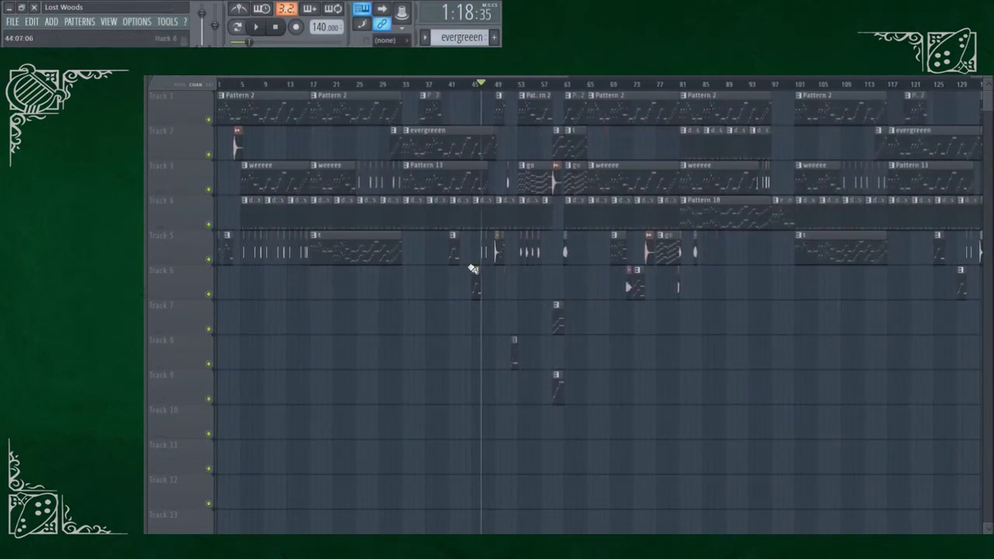
scroll(473, 269, "up", 5)
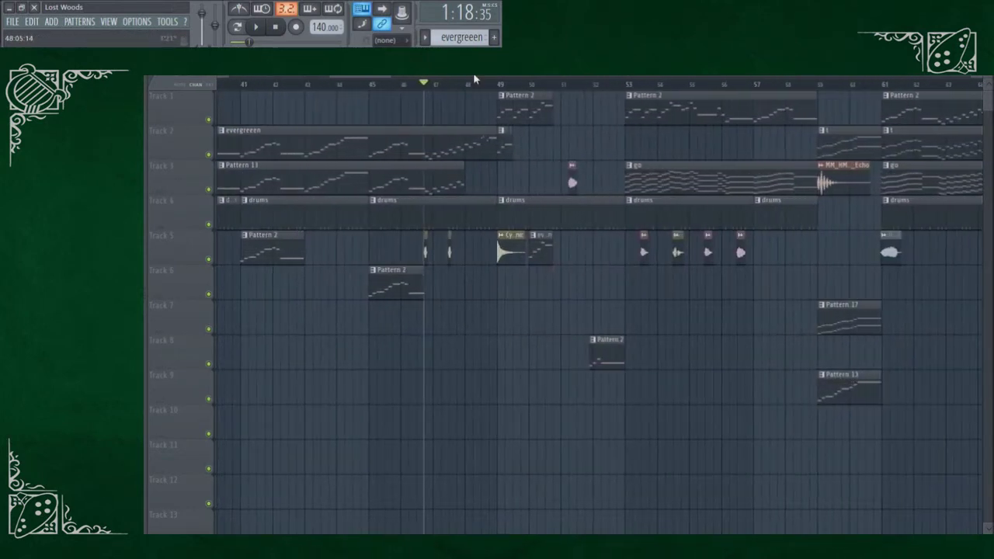
left_click(494, 84)
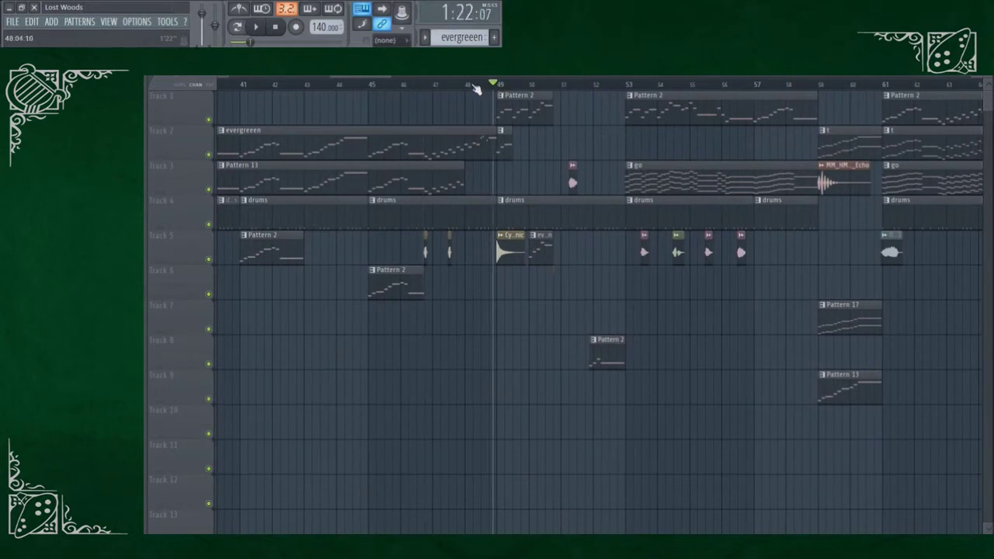
left_click(457, 84)
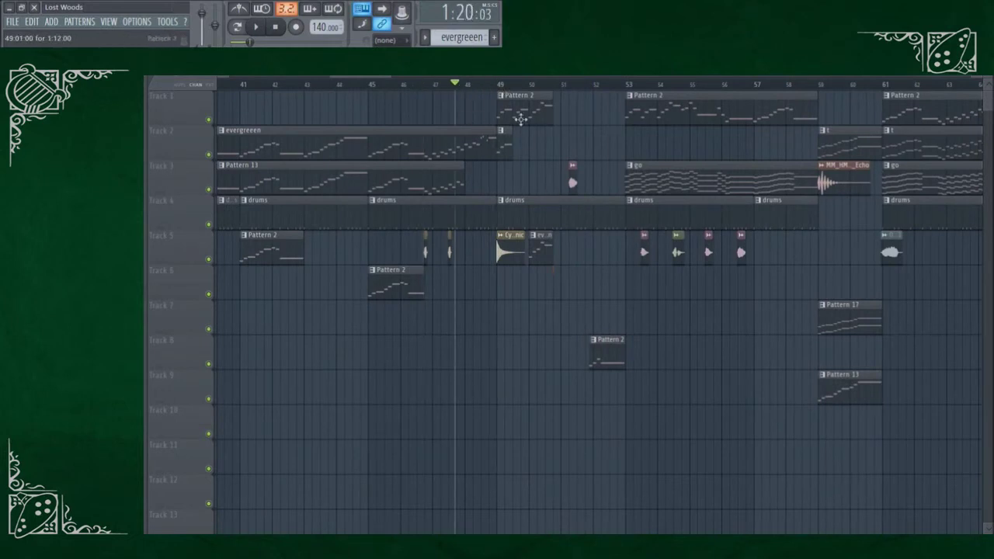
scroll(523, 115, "up", 3)
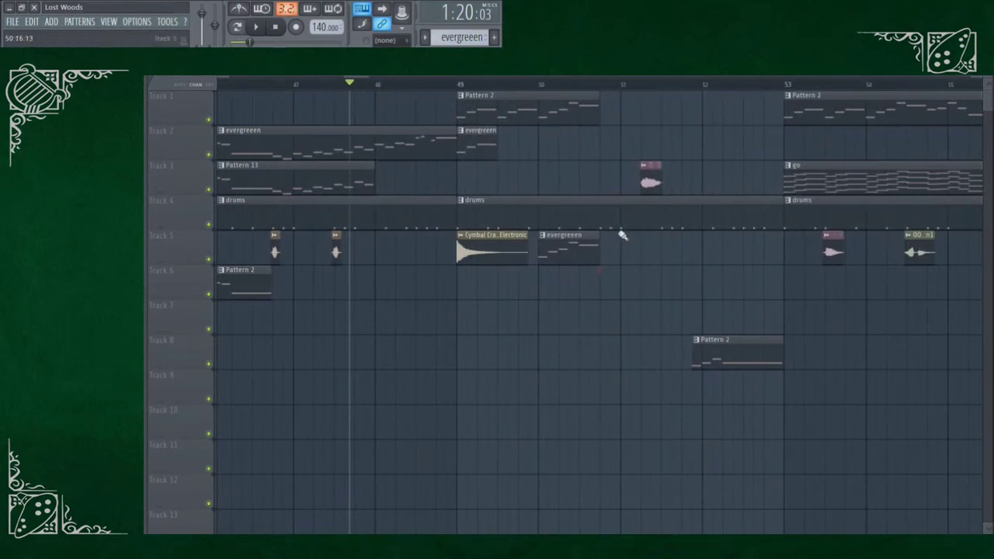
scroll(676, 171, "down", 4)
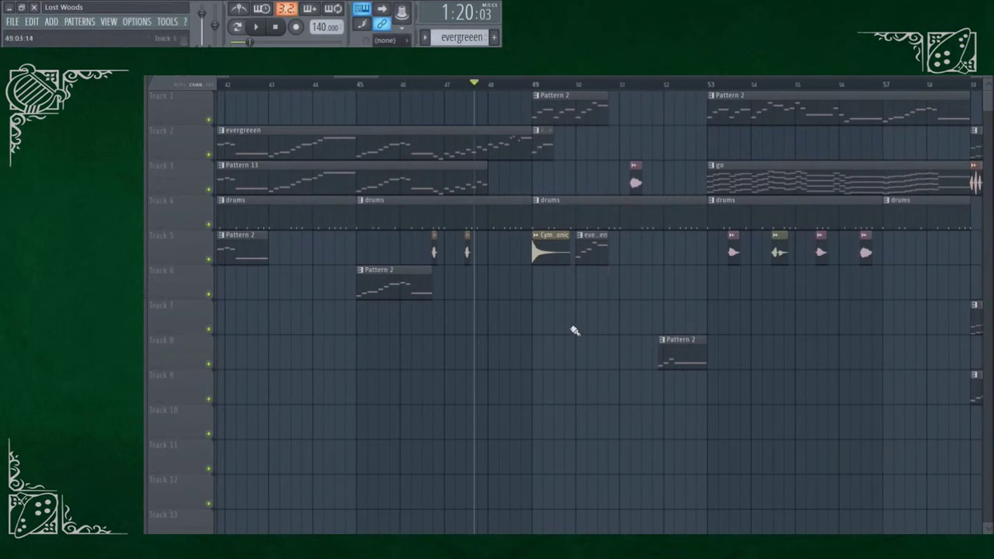
scroll(706, 197, "down", 5)
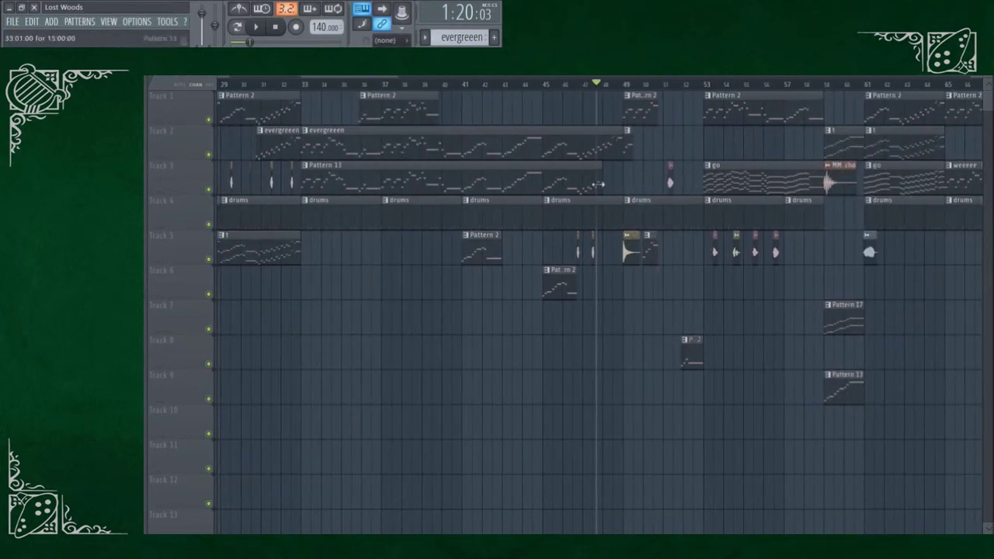
scroll(598, 184, "up", 4)
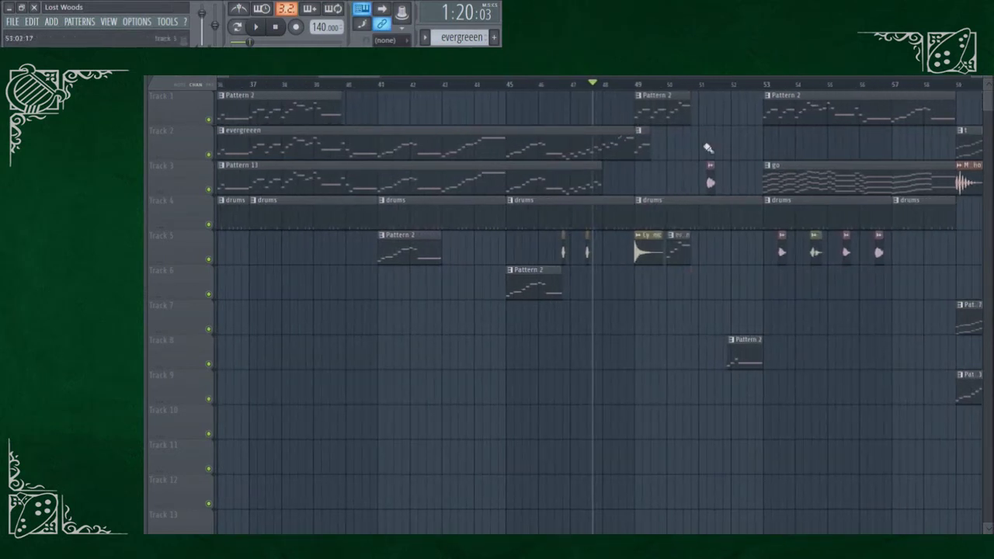
key("space")
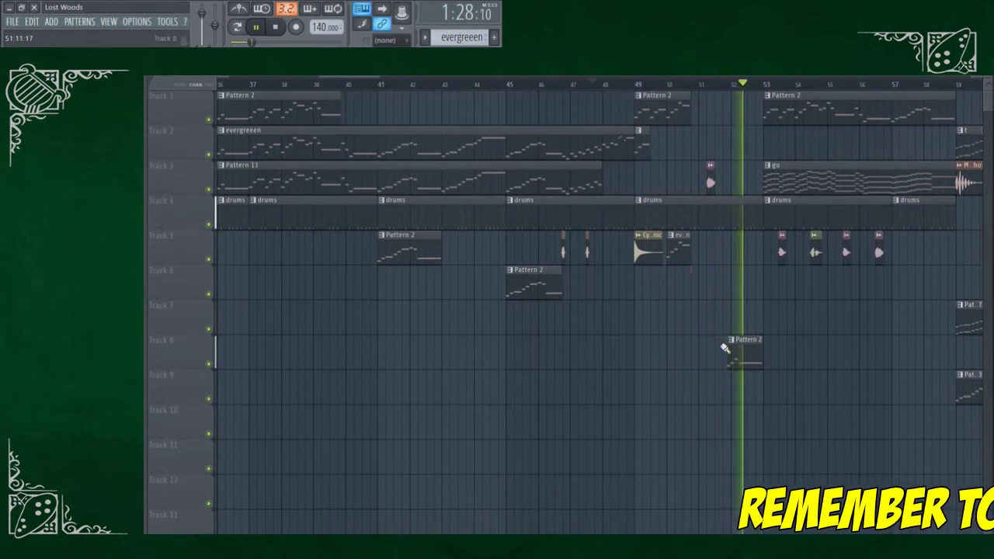
key("space")
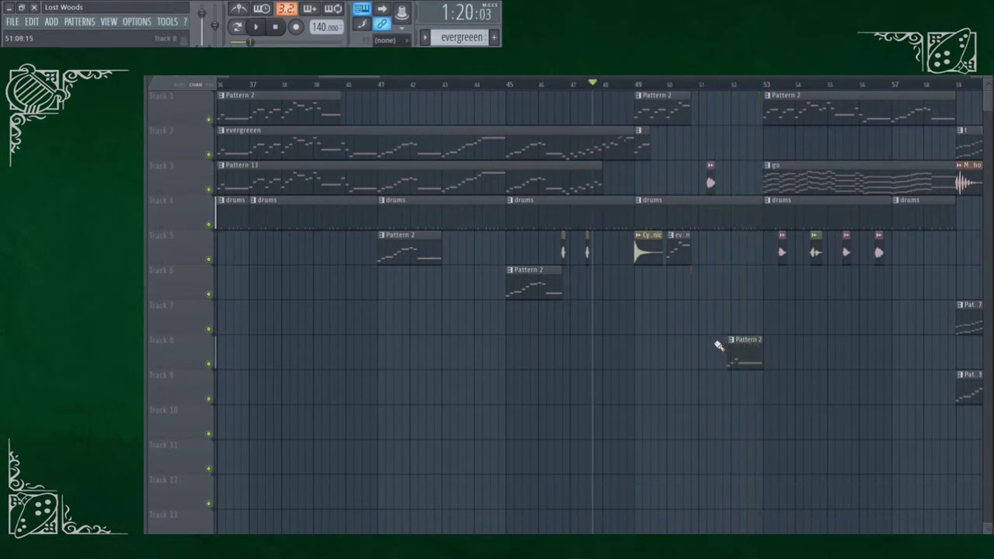
Replay the section from just before bar 50 past the voice clip on Track 3, stopping around bar 52.
left_click(689, 84)
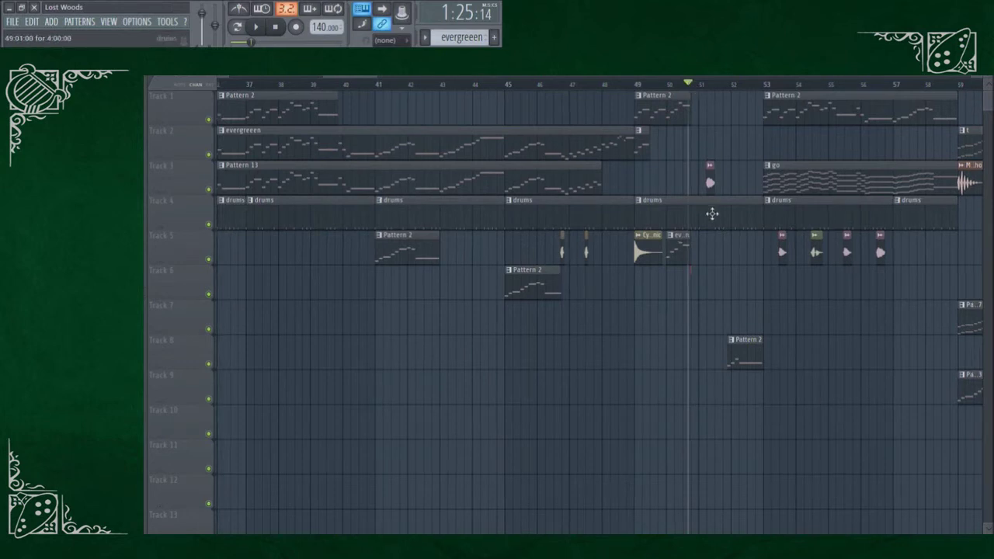
scroll(713, 216, "up", 4)
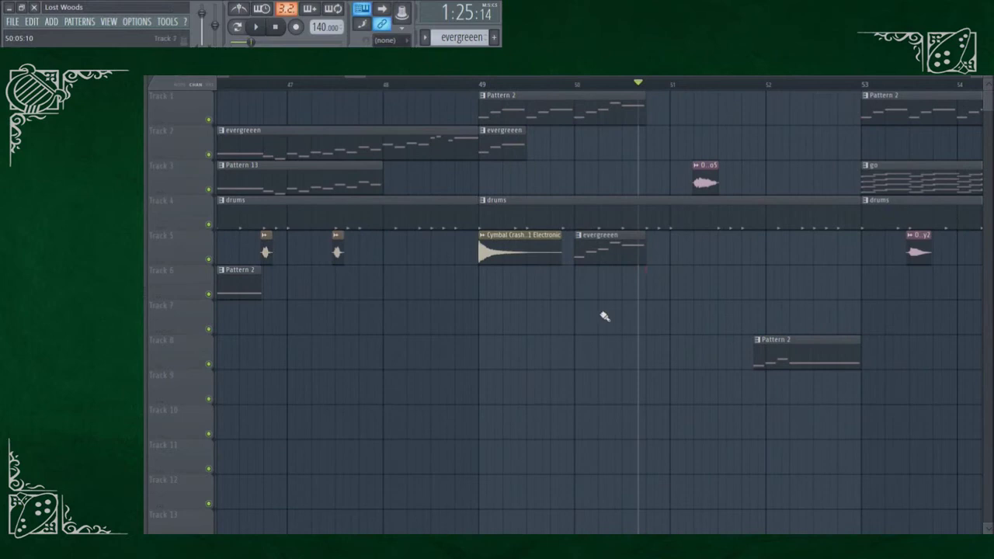
left_click(568, 84)
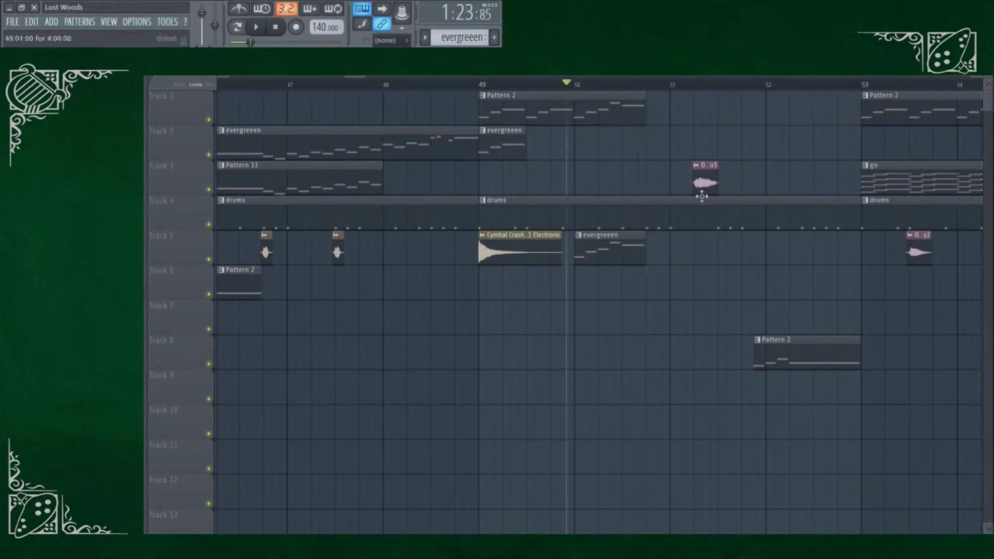
key("space")
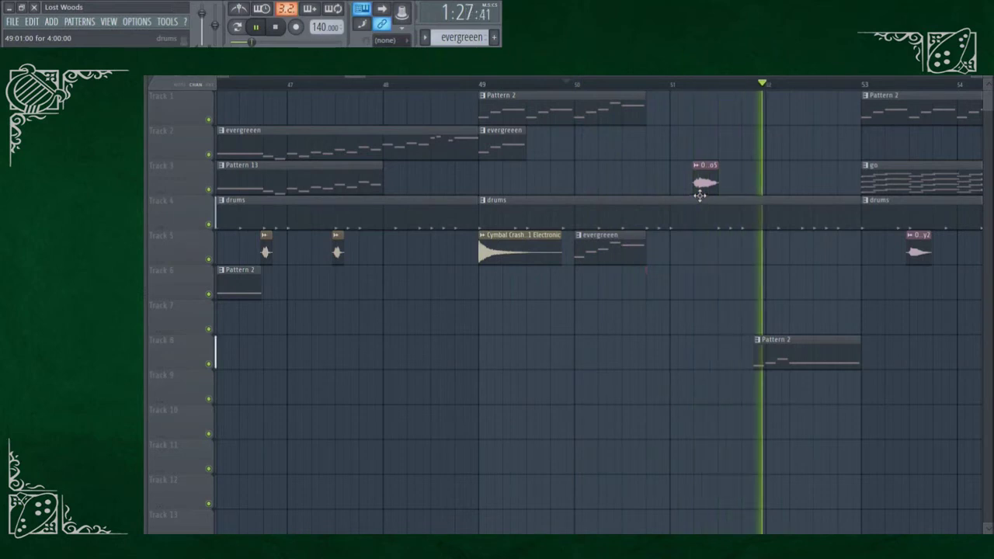
key("space")
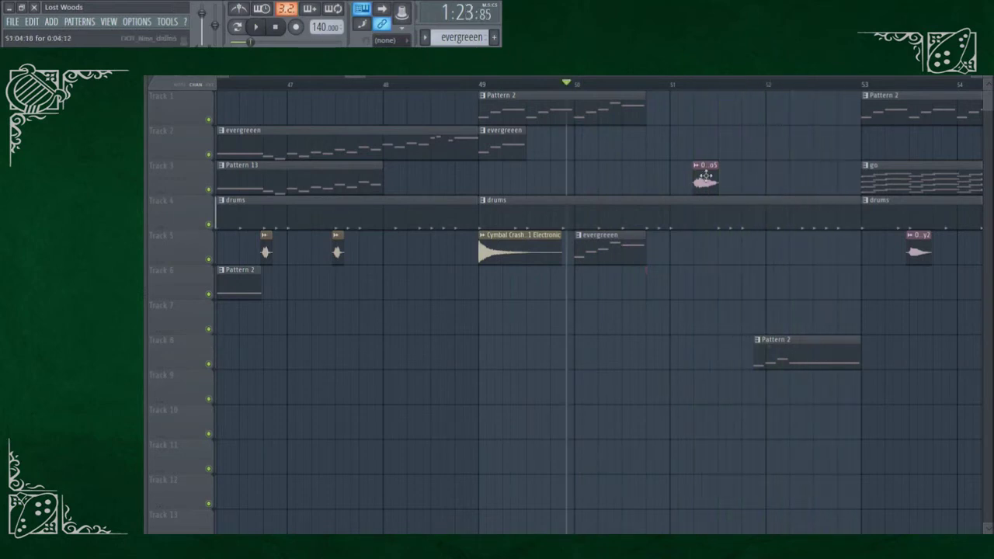
Solo Track 3 and play its go clip from the start of bar 53.
scroll(730, 165, "down", 6)
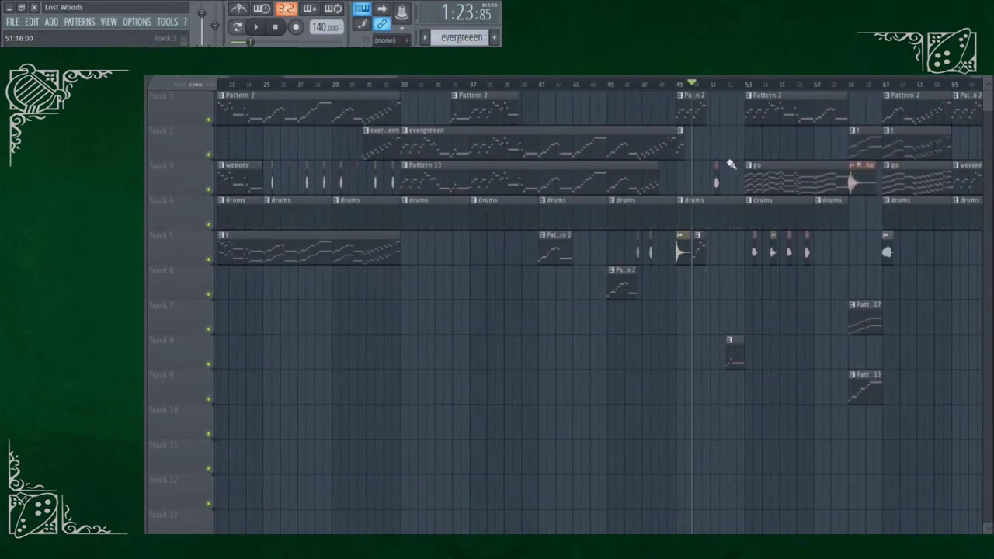
scroll(730, 165, "down", 4)
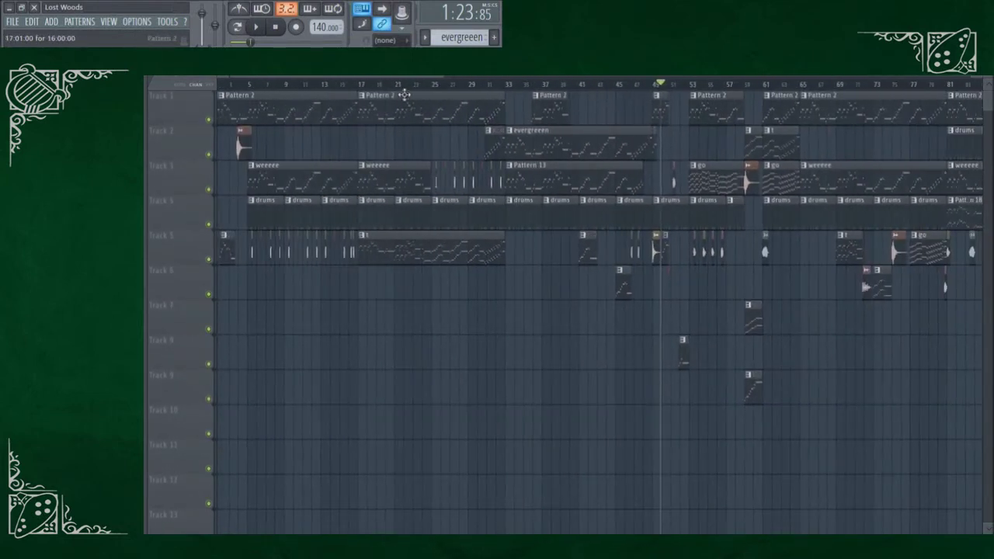
scroll(497, 109, "right", 4)
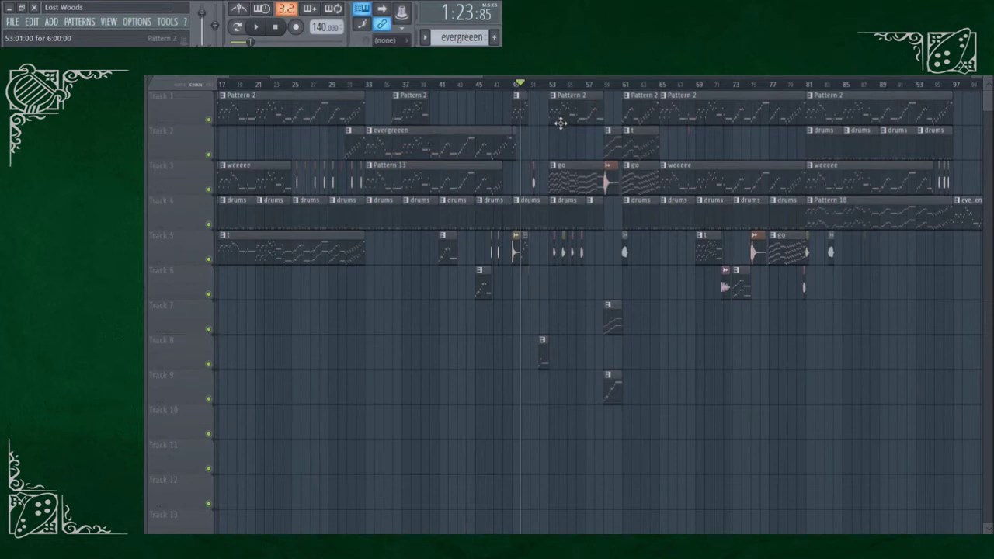
scroll(548, 151, "up", 6)
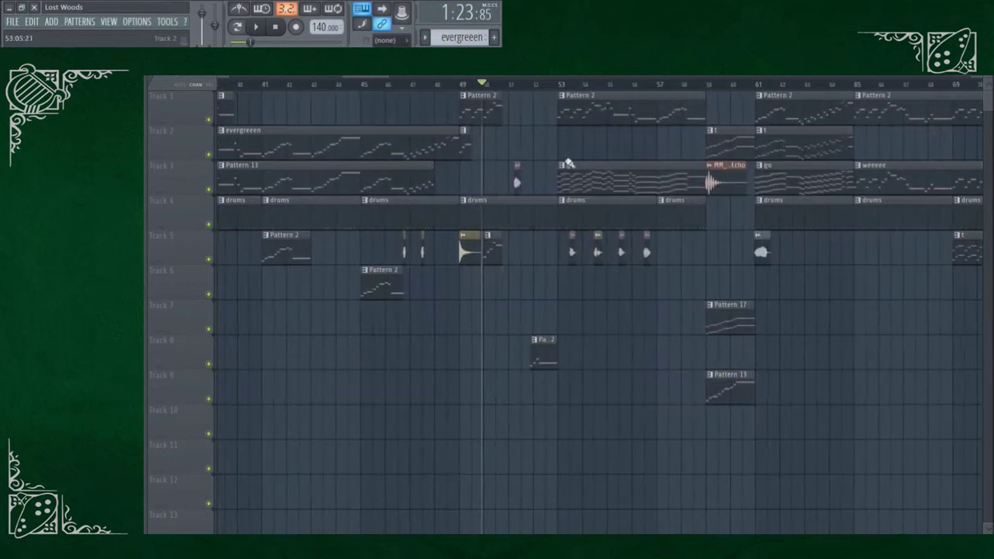
left_click(552, 84)
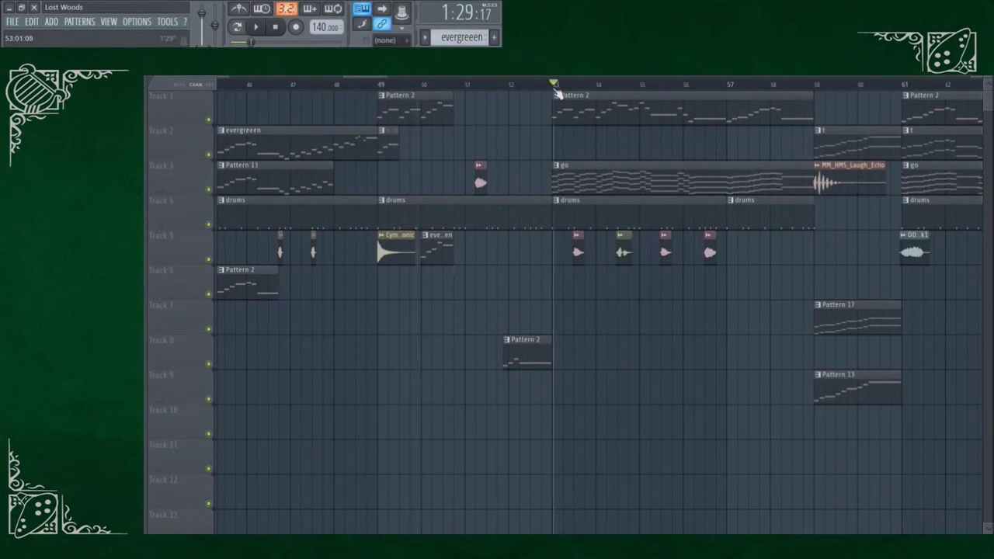
left_click(551, 84)
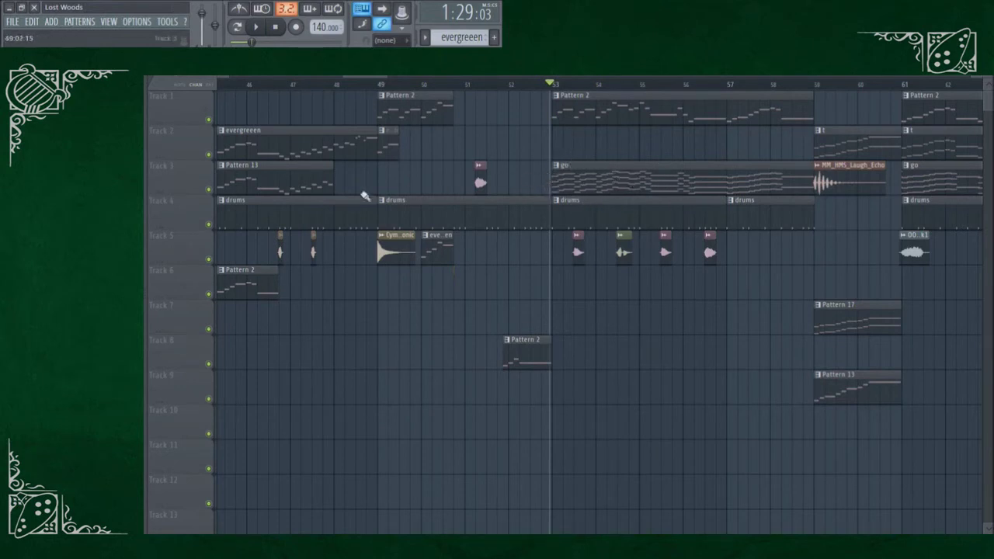
right_click(208, 190)
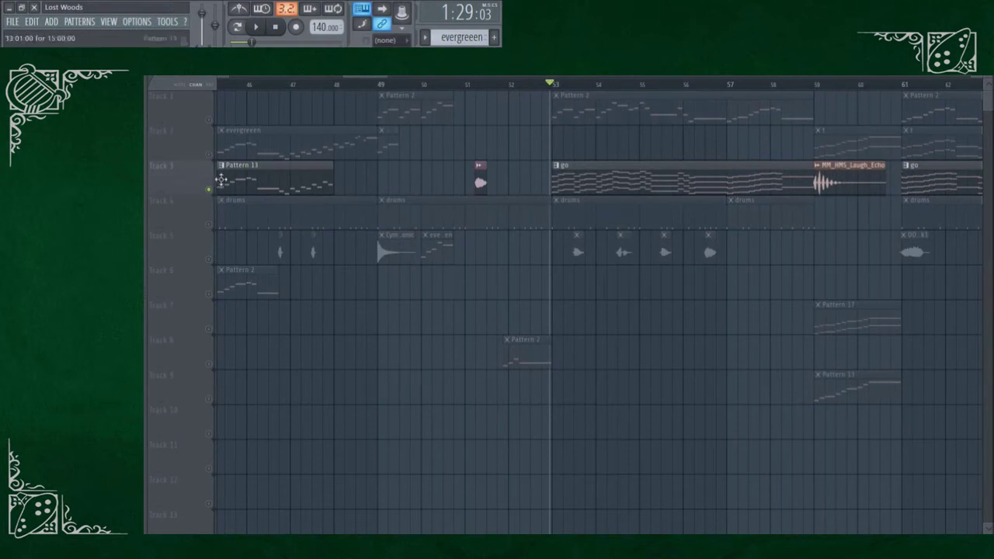
key("space")
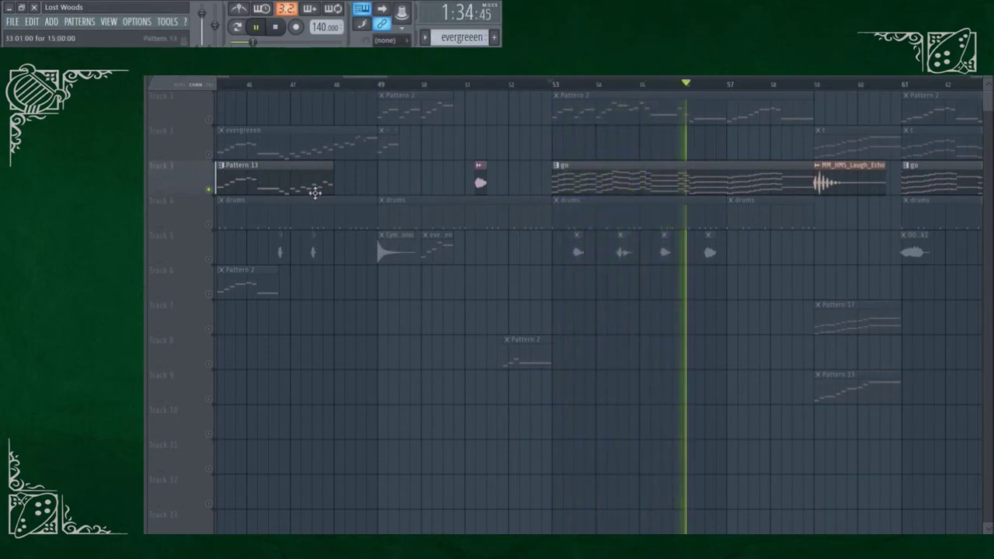
Play Track 1 together with Track 3 from bar 53, muting and unmuting Track 3 during playback to compare the layers.
key("space")
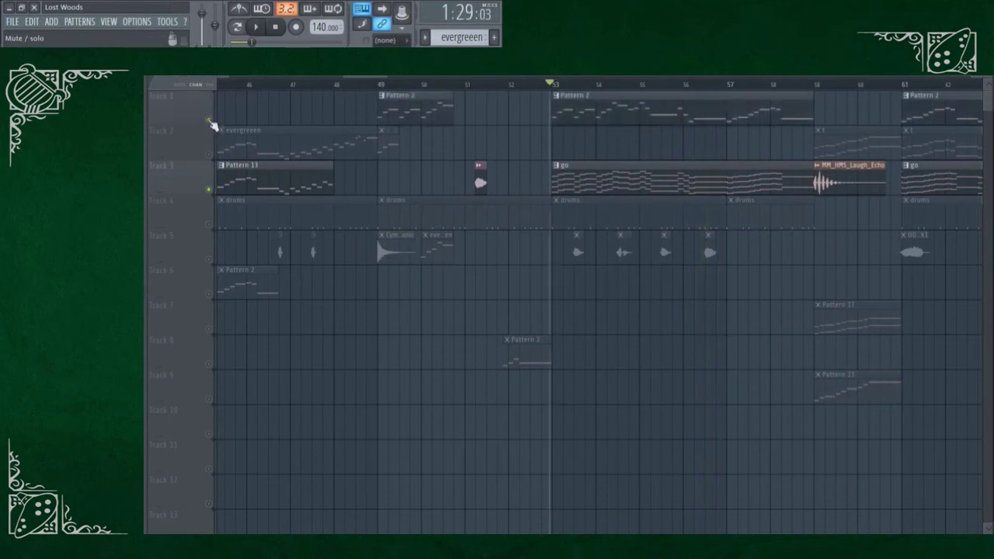
key("space")
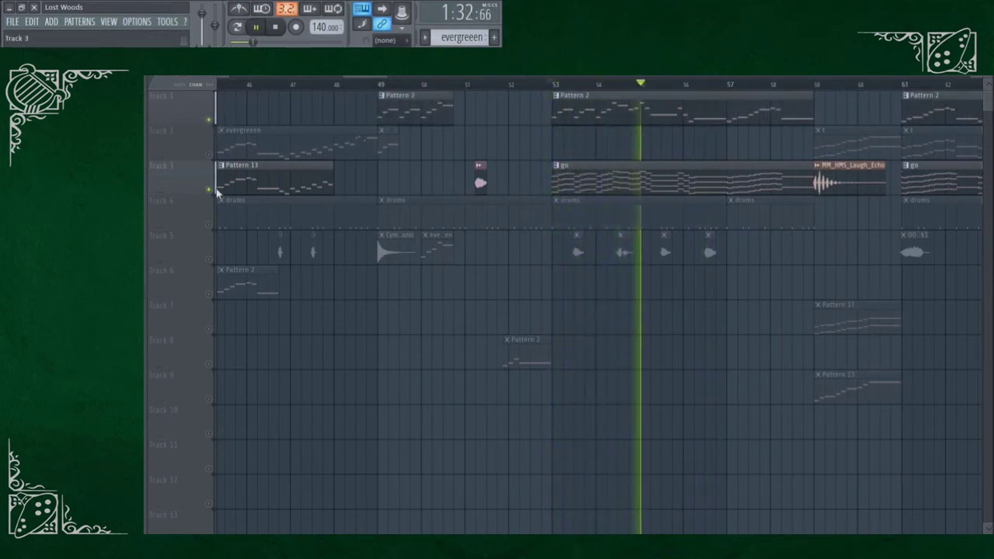
left_click(209, 189)
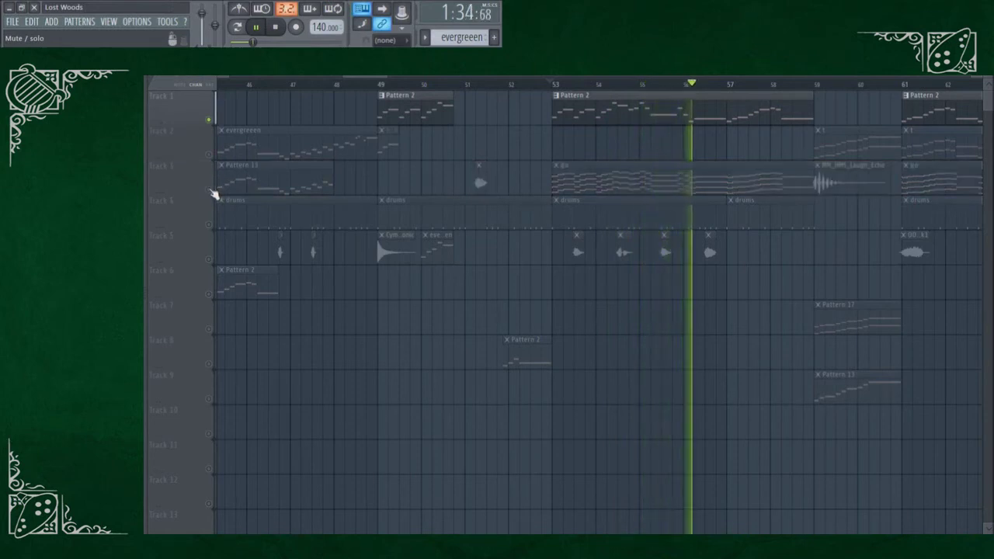
left_click(212, 191)
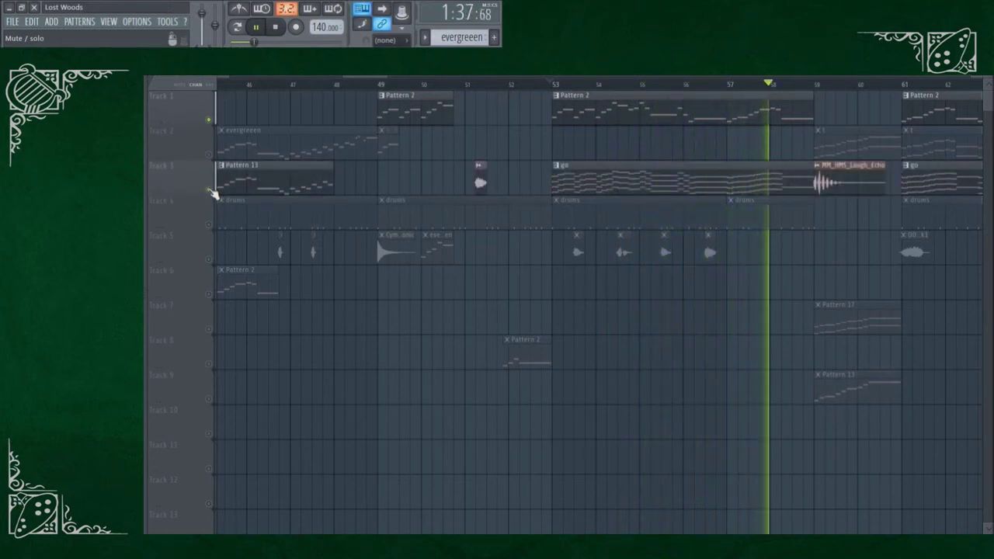
key("space")
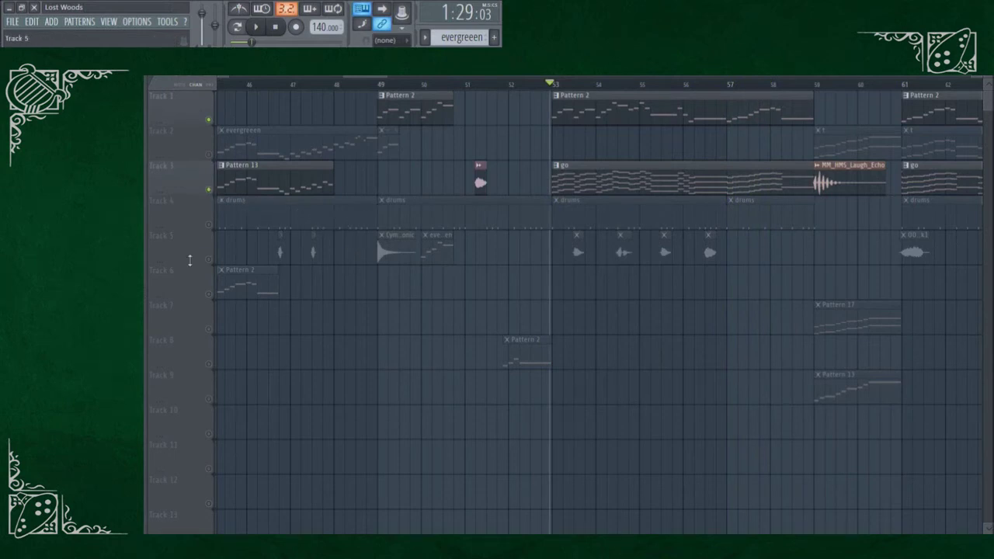
Re-enable all the tracks and play the full mix from bar 53, stopping in bar 58.
right_click(209, 259)
right_click(209, 259)
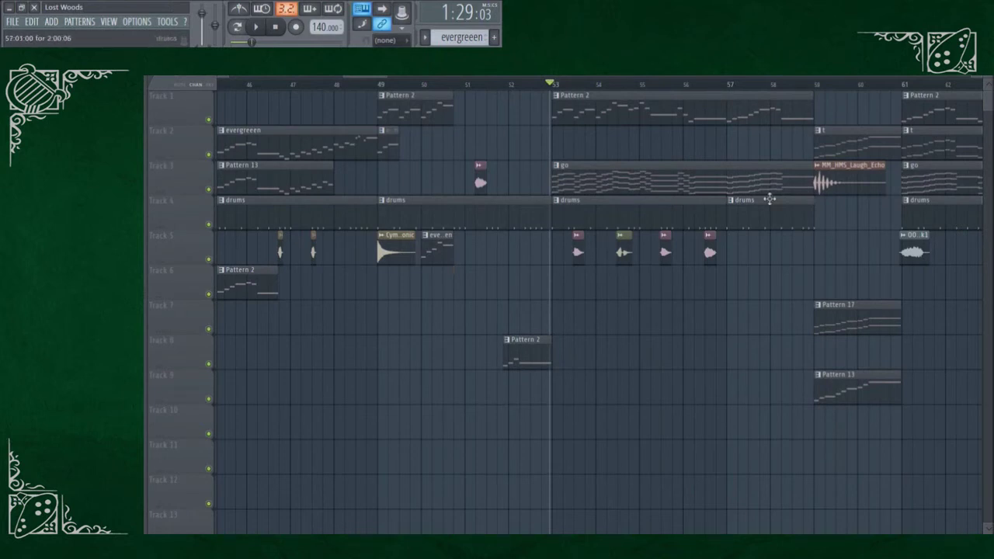
key("space")
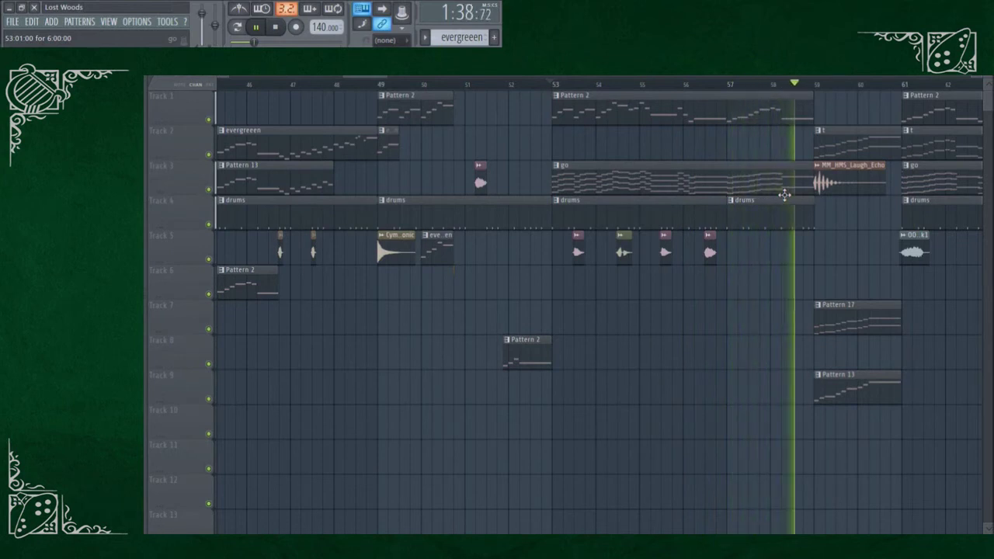
key("space")
Solo Track 2 and play its t clip from the start of bar 59, stopping in bar 60.
scroll(878, 183, "down", 2)
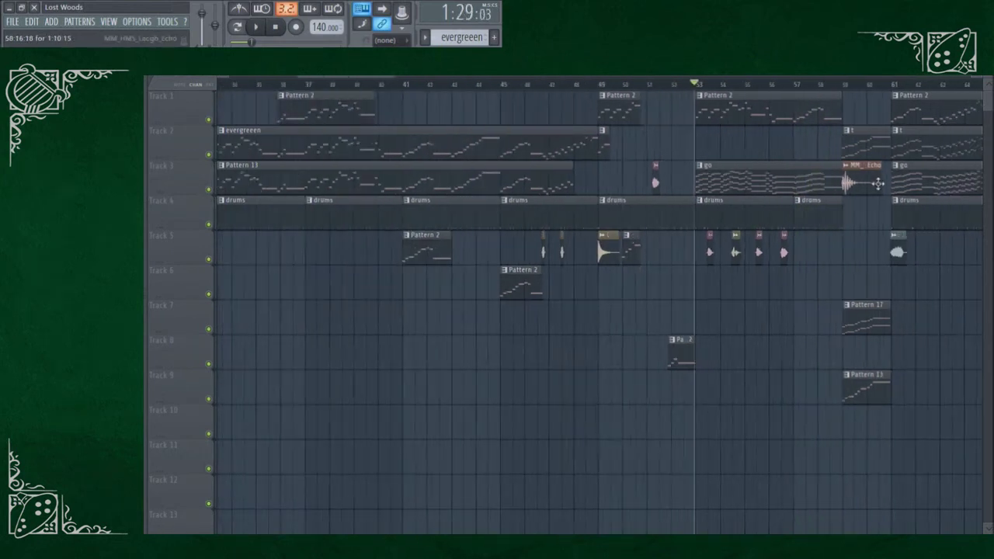
scroll(877, 183, "down", 1)
scroll(916, 162, "up", 5)
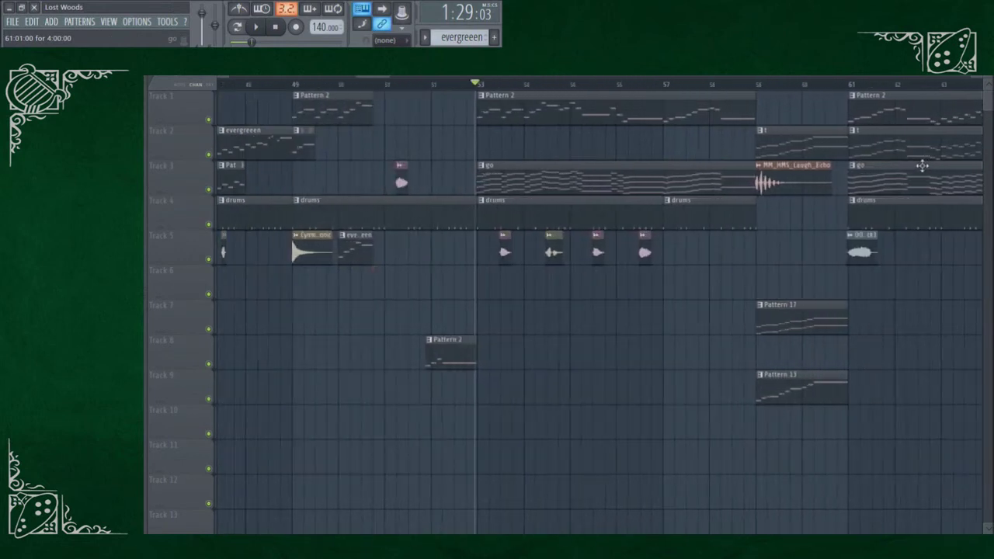
scroll(381, 78, "right", 3)
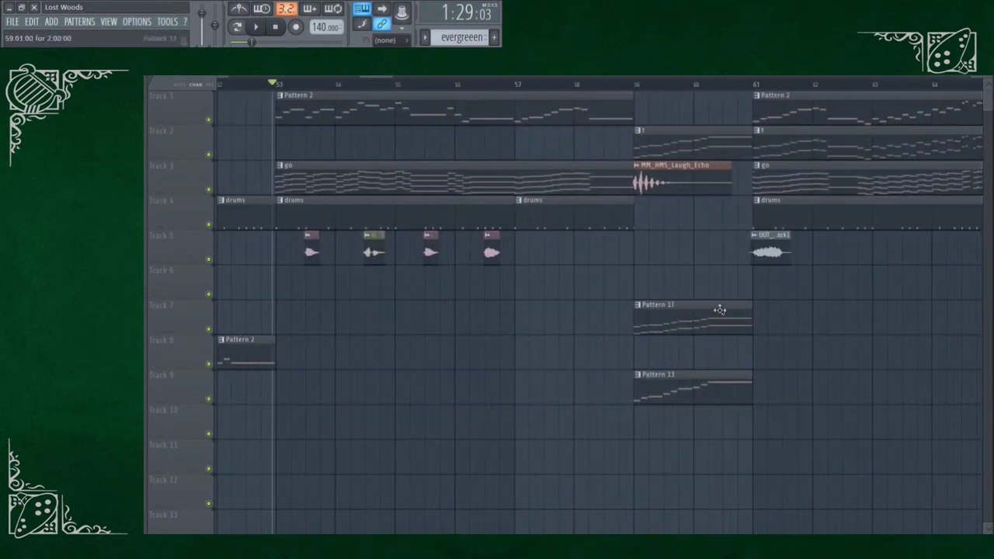
left_click(637, 83)
left_click_drag(638, 86, 634, 83)
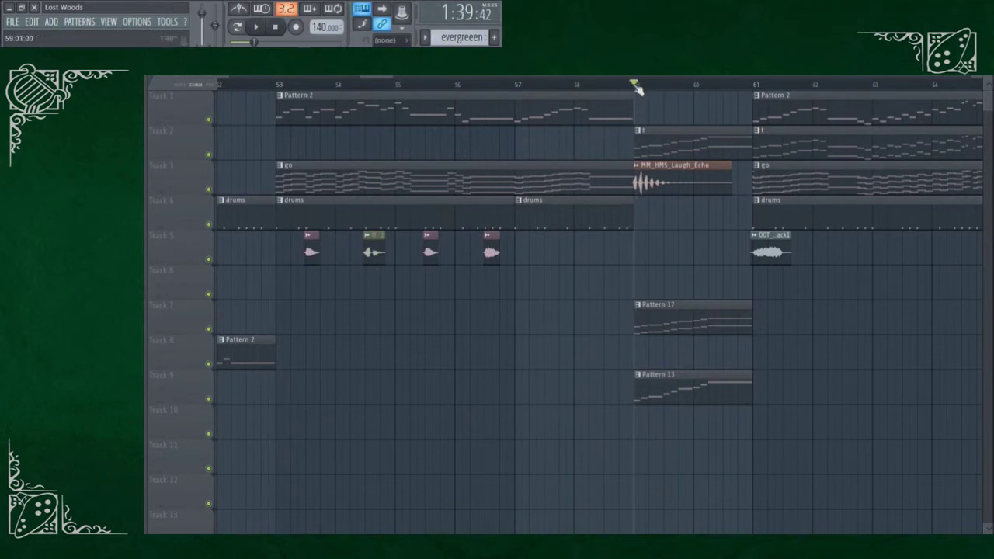
right_click(208, 155)
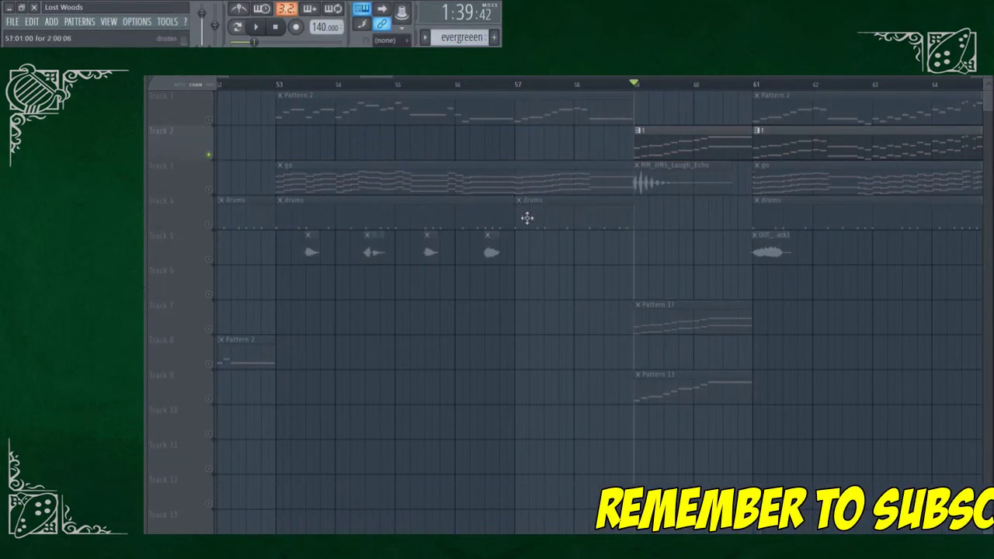
key("space")
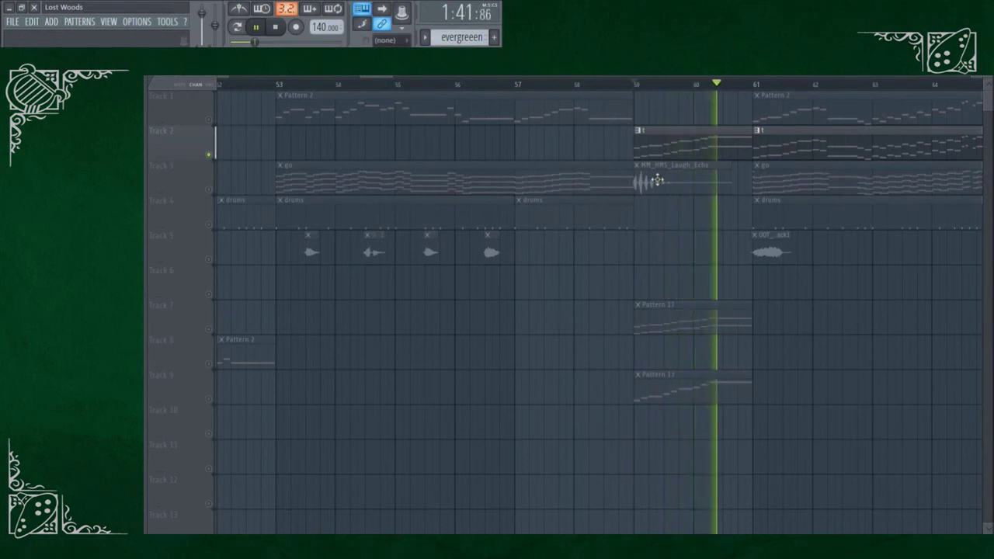
key("space")
Solo Track 7 and Track 9 in turn, playing Pattern 17 and Pattern 13 from the start of bar 59.
right_click(210, 330)
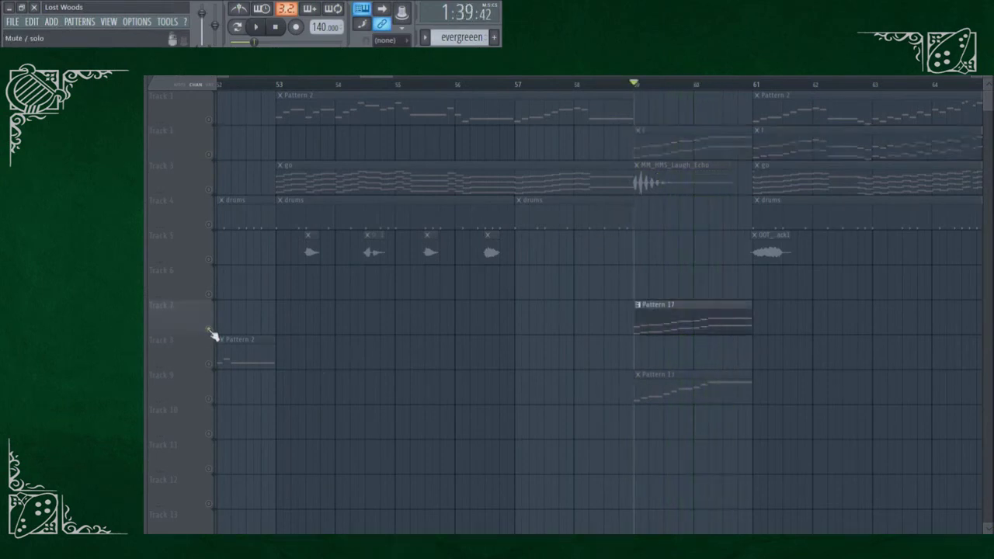
key("space")
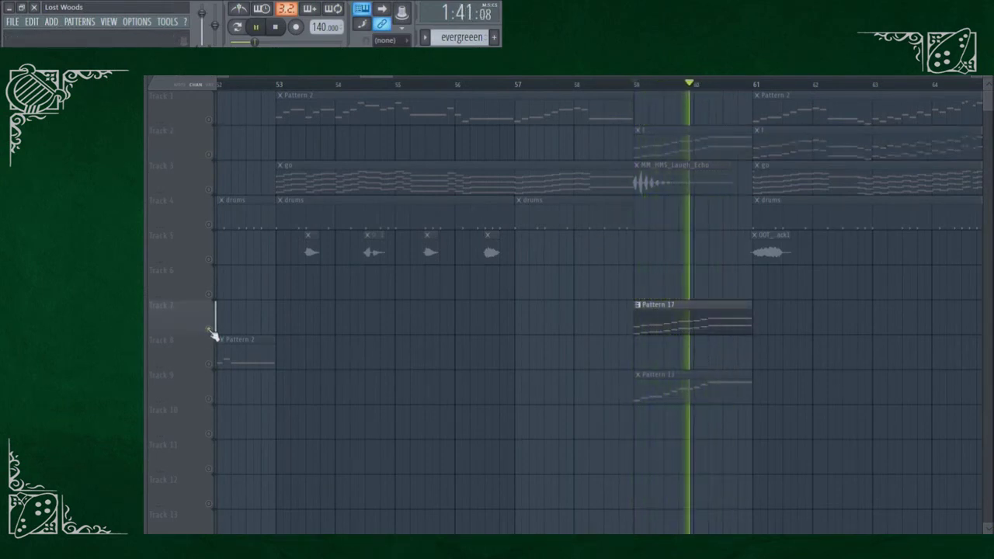
key("space")
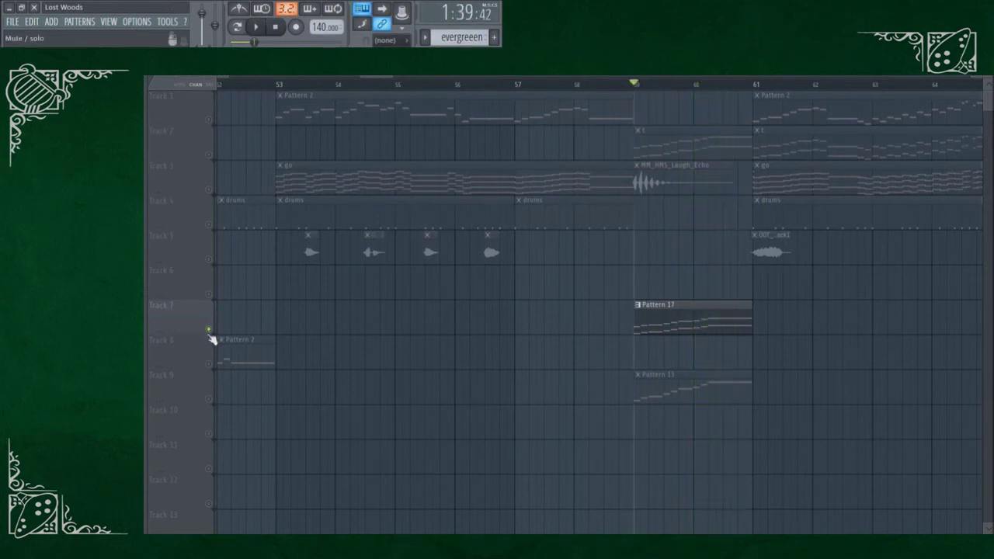
right_click(210, 400)
key("space")
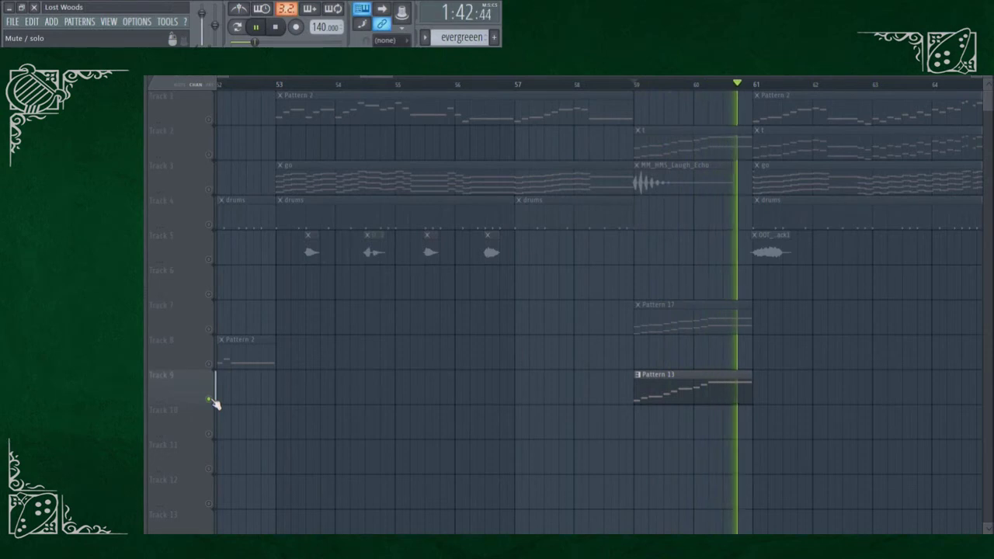
key("space")
Re-enable all the tracks and briefly play the full mix from the start of bar 59.
right_click(210, 400)
right_click(209, 400)
key("space")
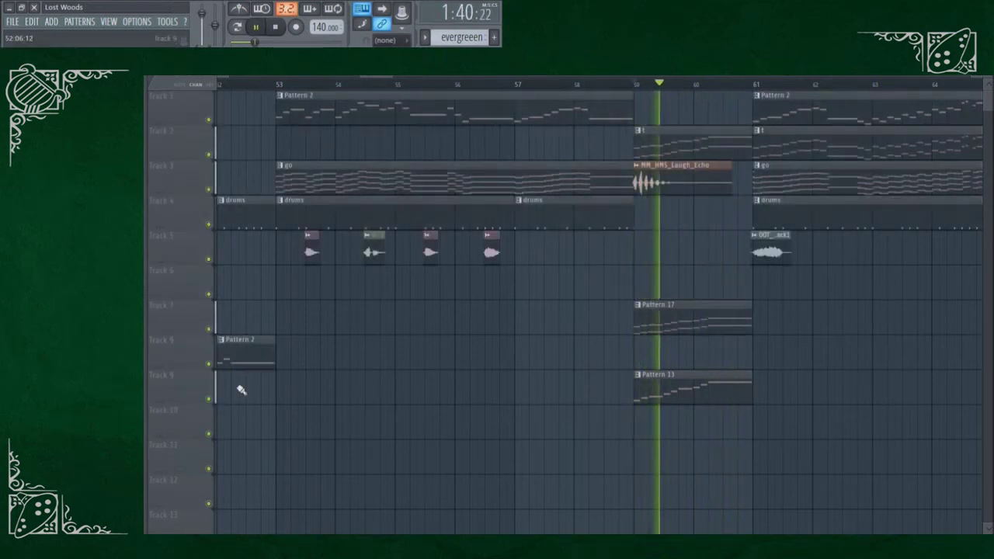
key("space")
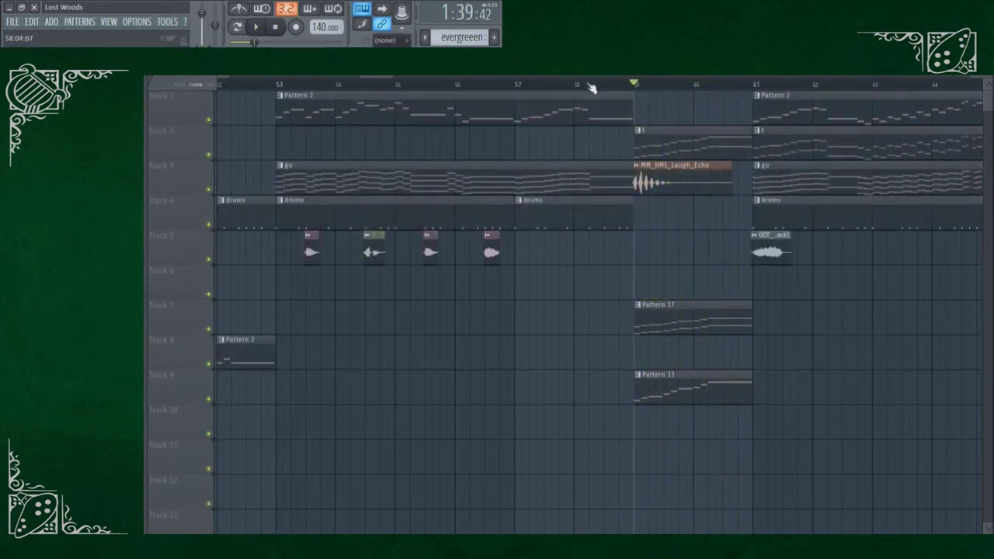
Replay the full mix from early in bar 58 through the laugh echo transition, stopping in bar 60.
left_click(588, 83)
key("space")
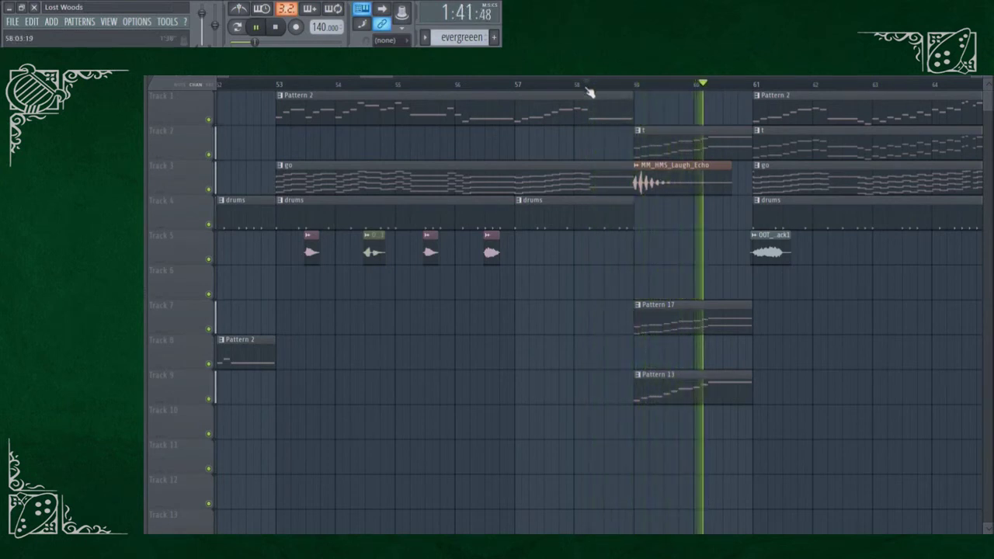
key("space")
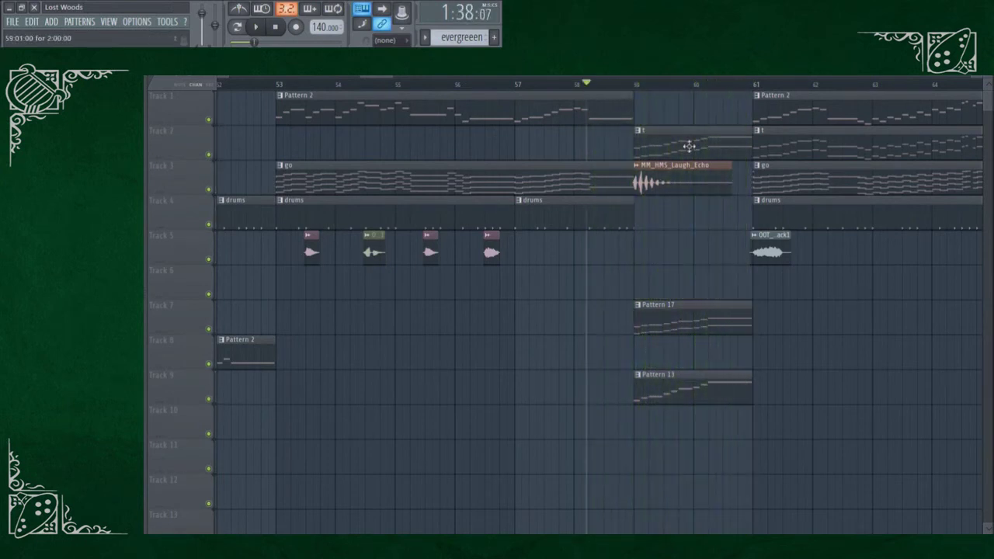
Examine the clips in the section following bar 61 and place the playback position at the start of bar 61.
scroll(699, 148, "down", 3)
scroll(715, 152, "down", 3)
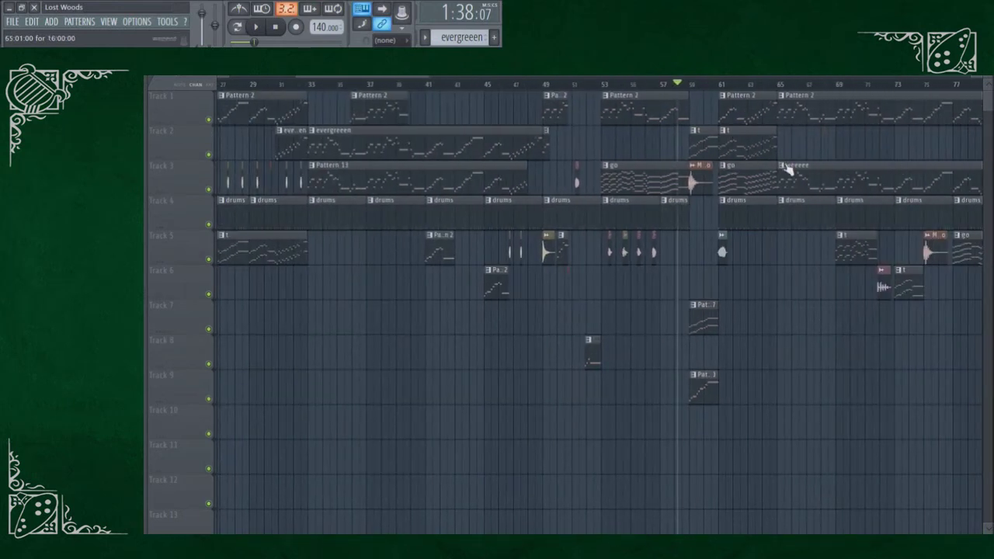
scroll(777, 172, "up", 3)
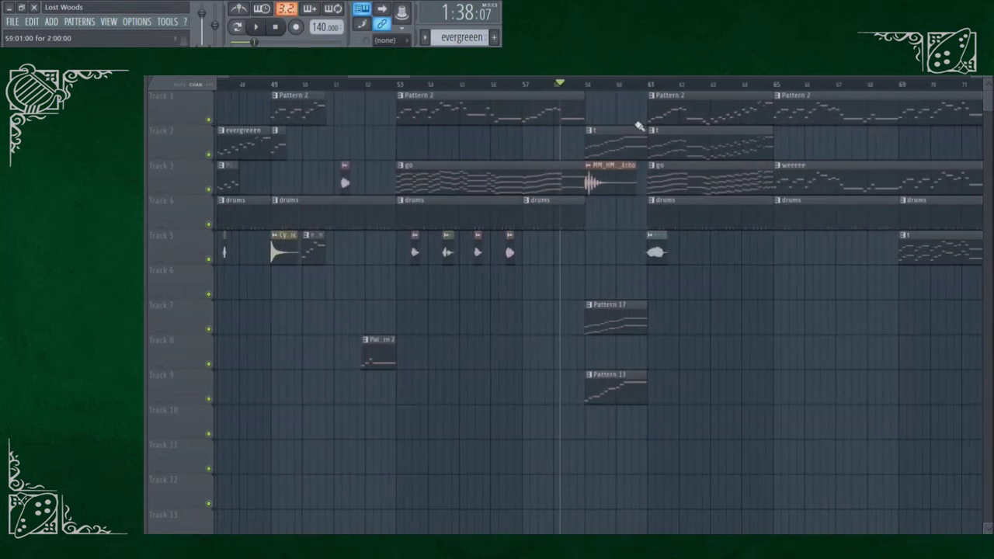
scroll(422, 87, "right", 3)
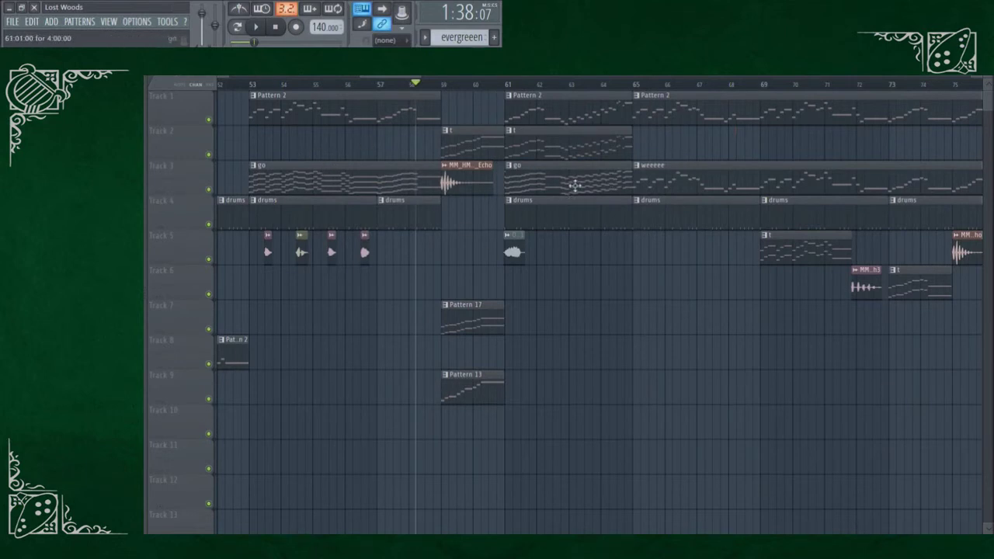
scroll(552, 196, "up", 2)
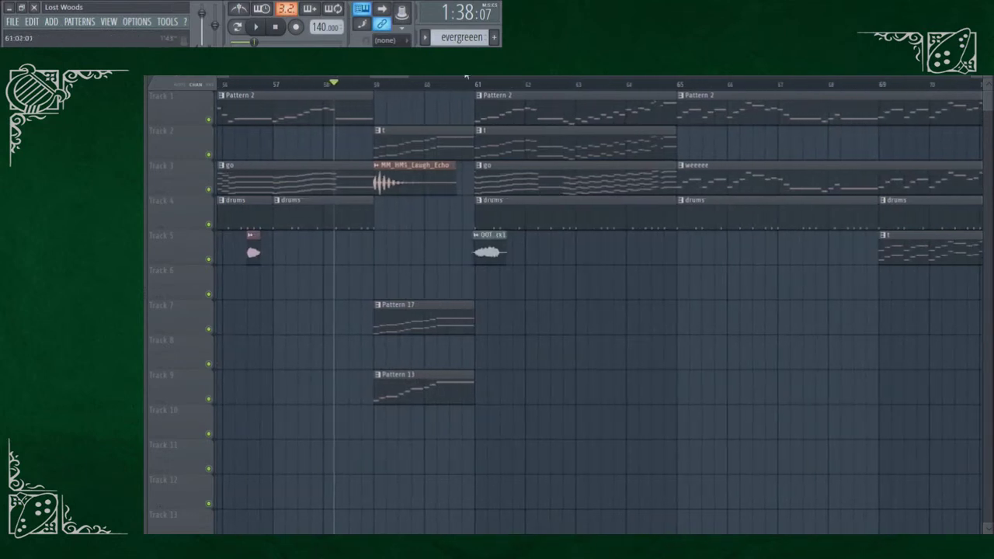
left_click(479, 85)
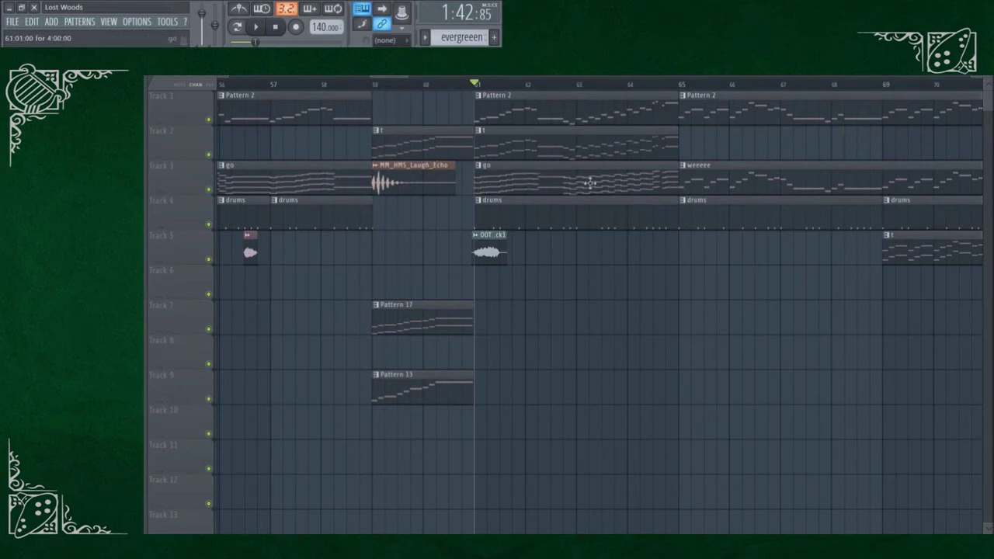
Solo Track 3 and play the long clip that starts at bar 65, from about bar 71 to bar 74.
scroll(677, 192, "down", 5)
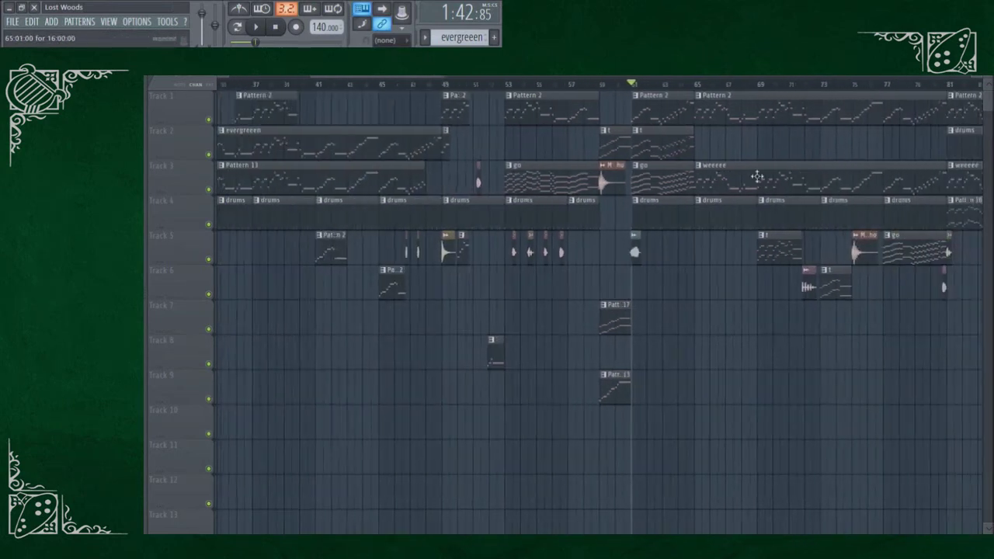
scroll(813, 172, "down", 4)
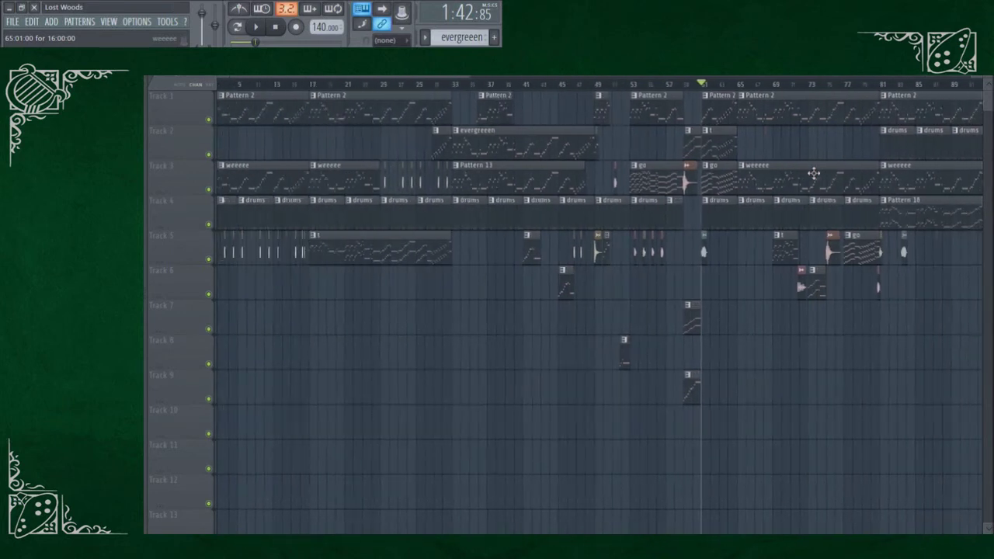
scroll(738, 182, "down", 1)
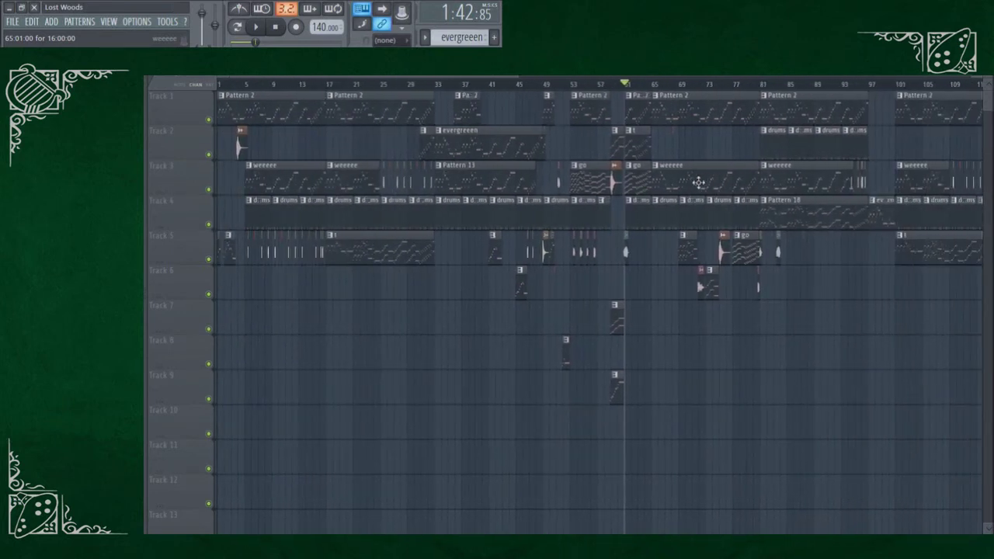
left_click_drag(663, 91, 693, 94)
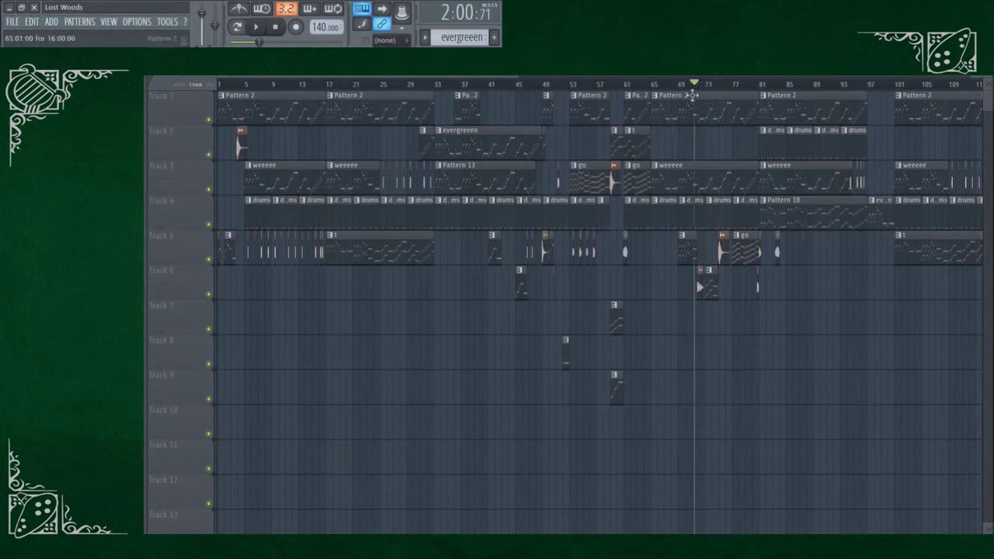
right_click(209, 191)
key("space")
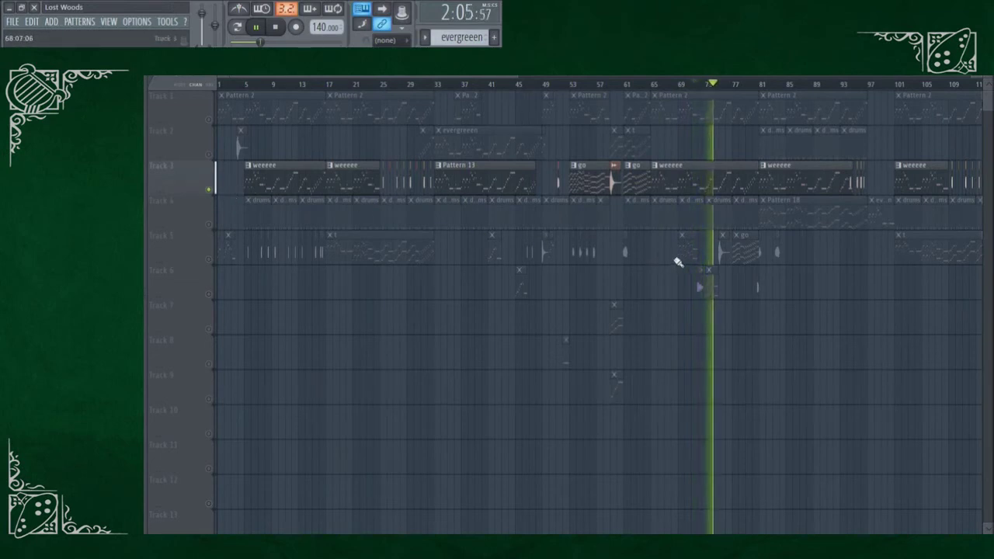
key("space")
Enable Tracks 1 and 4 alongside Track 3 and move the playback position to bar 64.
scroll(678, 263, "up", 2)
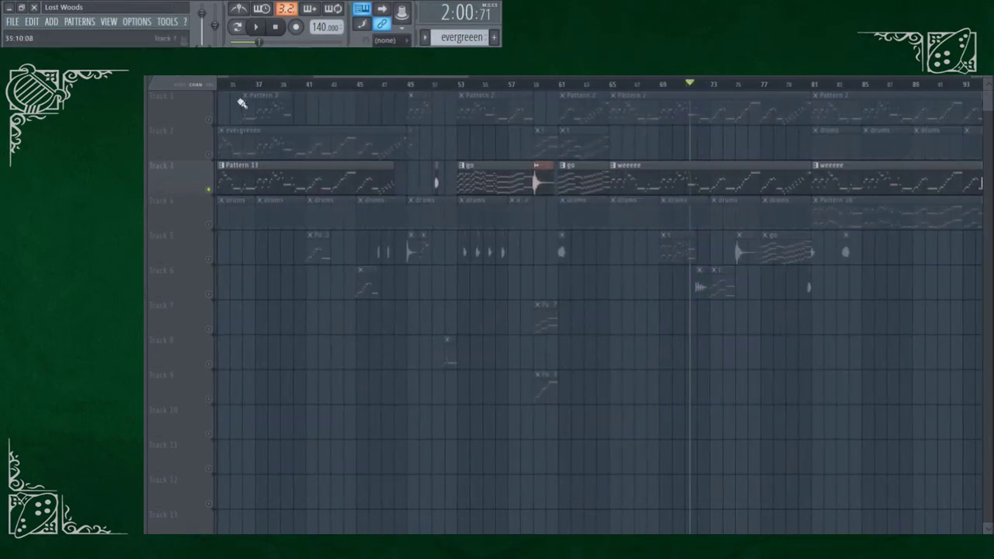
left_click(217, 125)
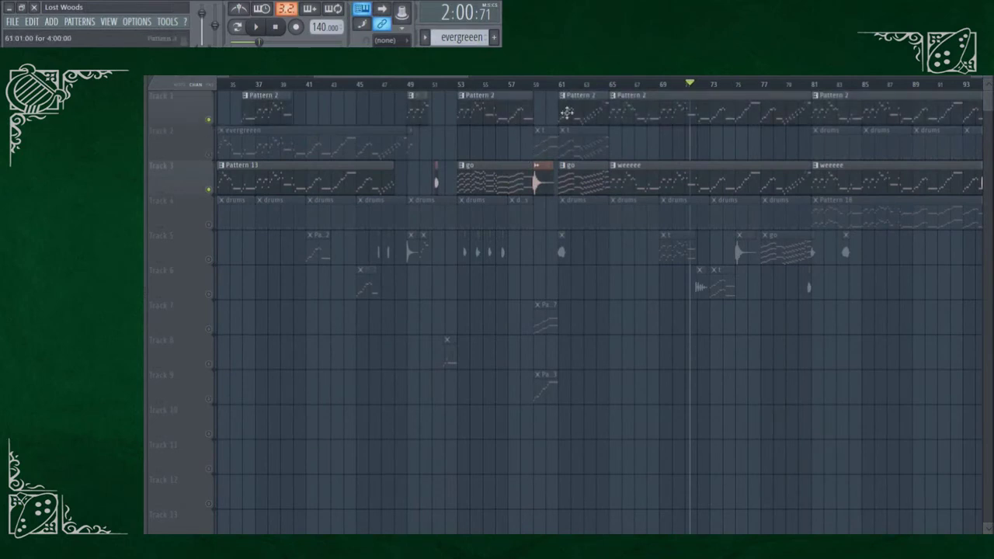
left_click_drag(580, 87, 598, 92)
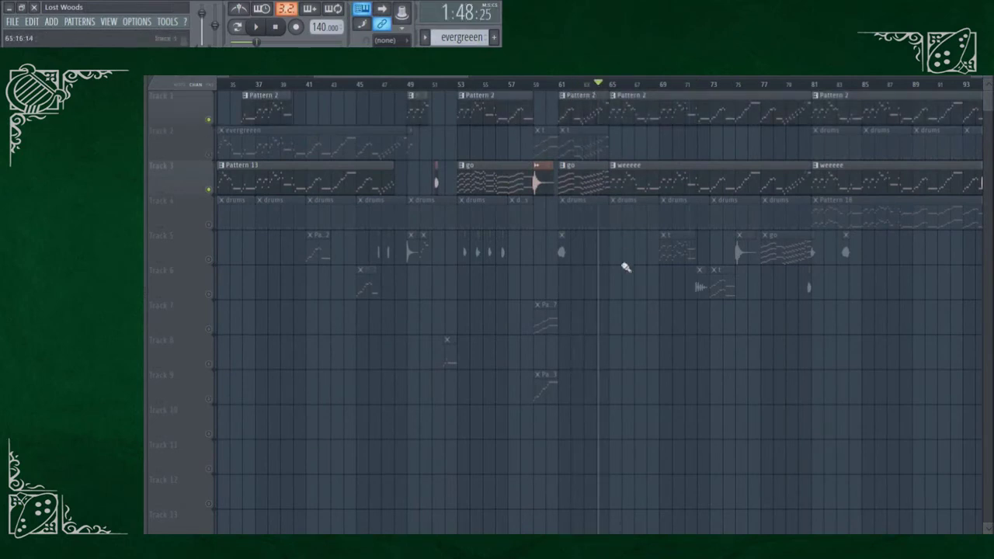
left_click(208, 224)
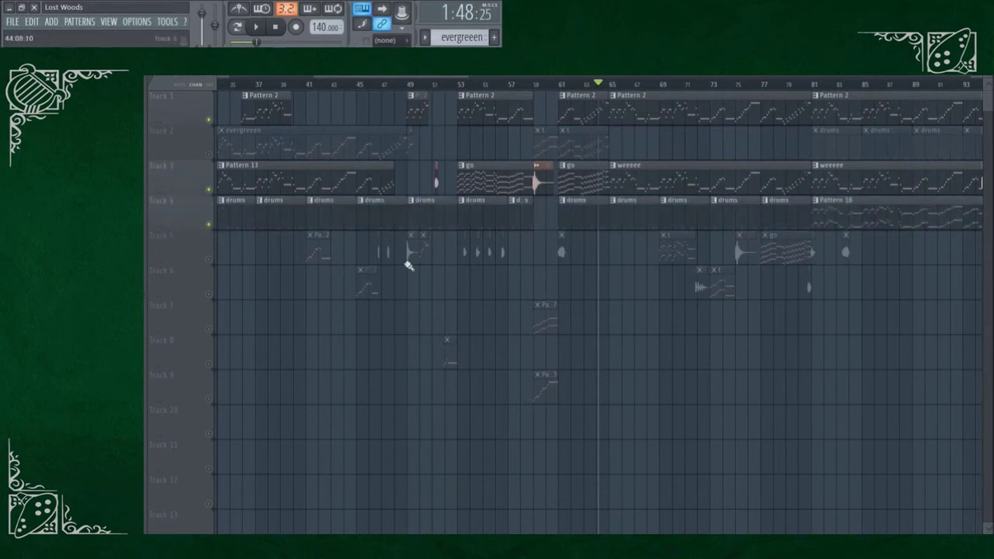
Solo Track 5 and play its "t" clip from the start of bar 69.
right_click(209, 261)
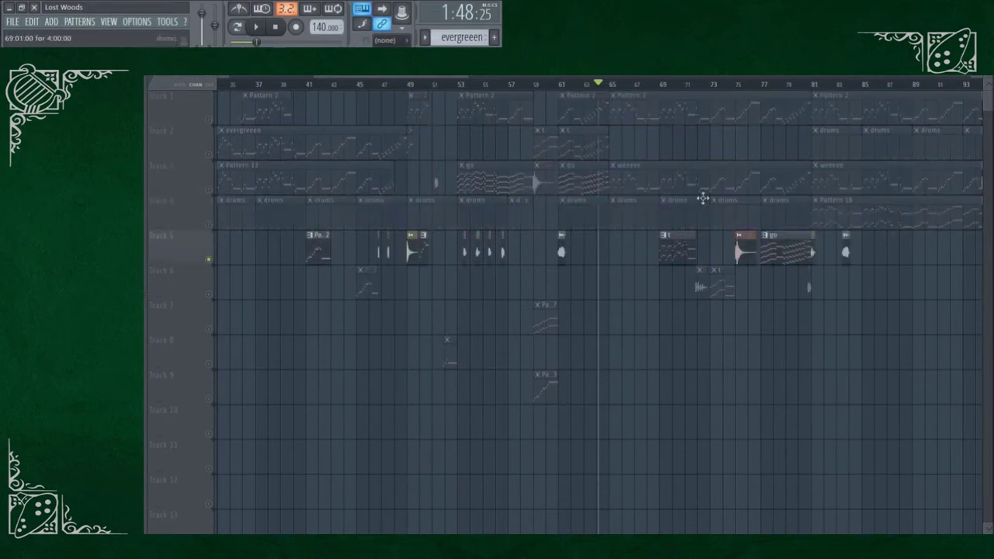
scroll(817, 208, "up", 3)
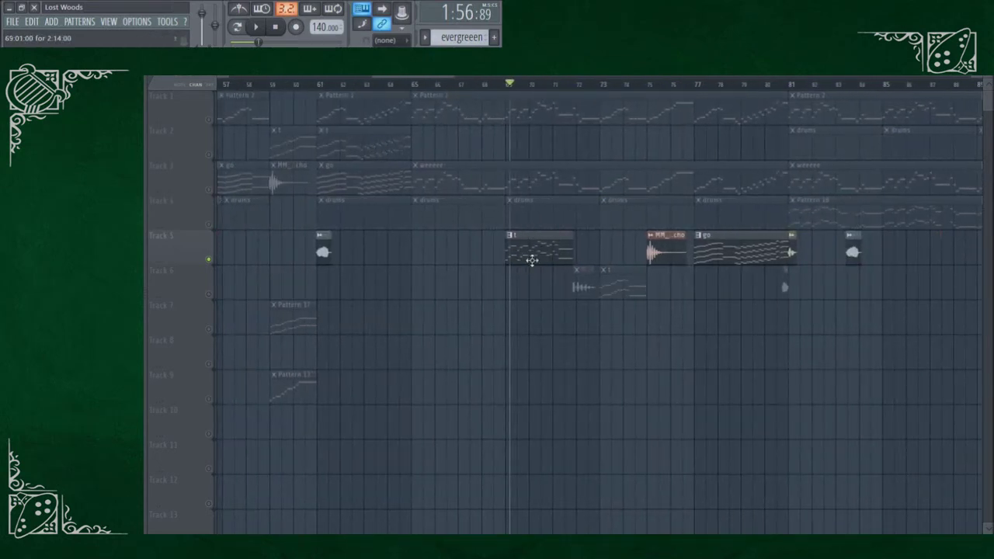
key("space")
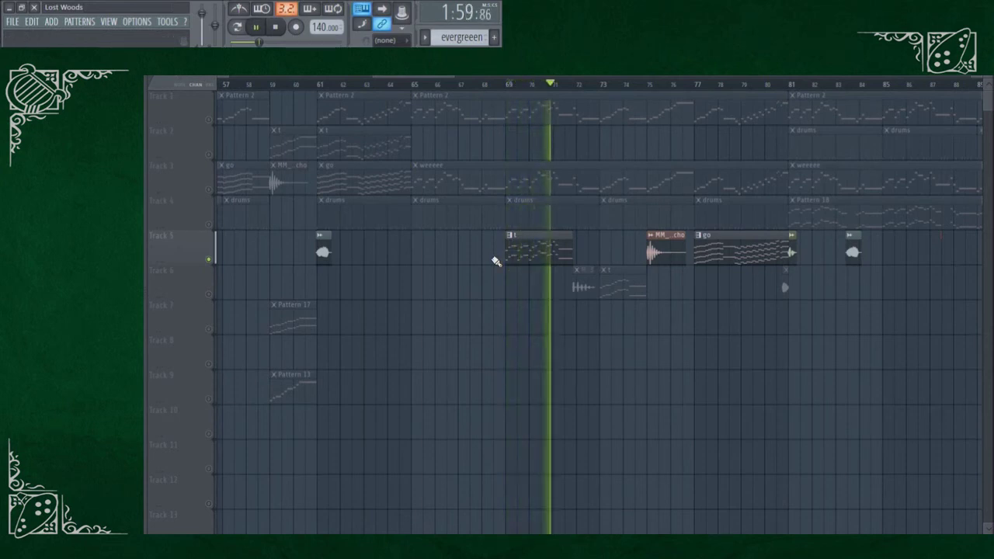
key("space")
Replay from bar 69 with Track 6 added to Track 5, and re-enable all the tracks before stopping.
key("space")
left_click(208, 294)
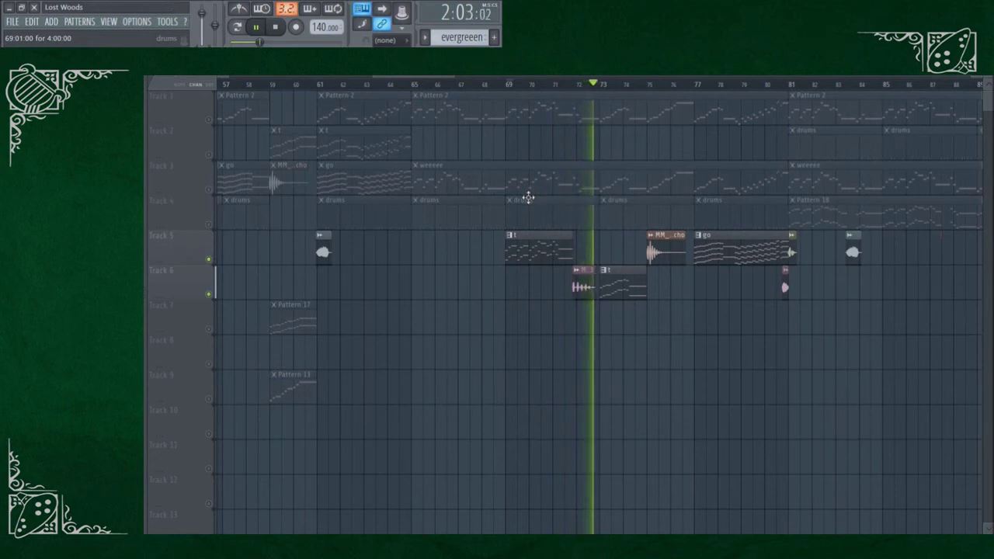
left_click(209, 260)
right_click(209, 295)
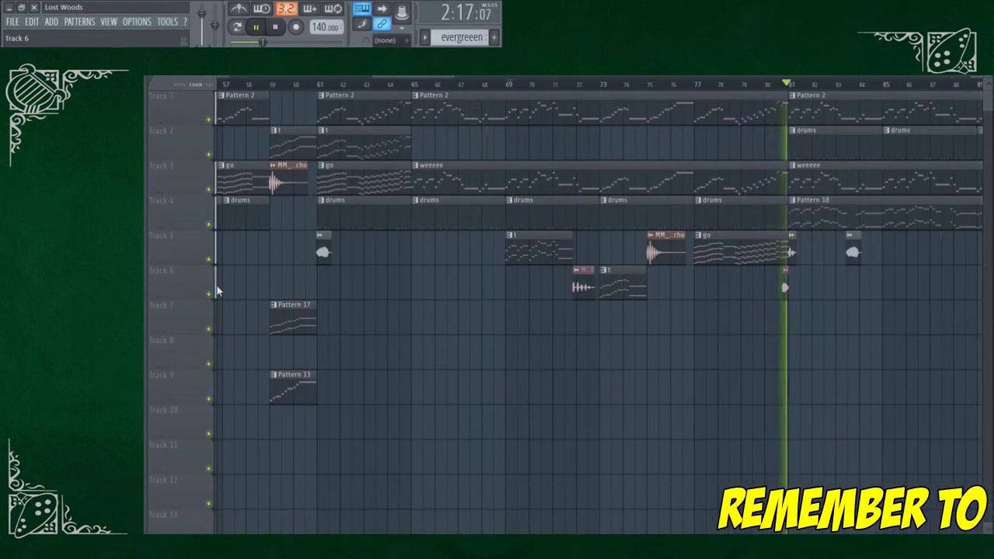
key("space")
Open the notes of the "go" clip at bar 77, examine them from bar 1, and return to the arrangement.
double_click(748, 255)
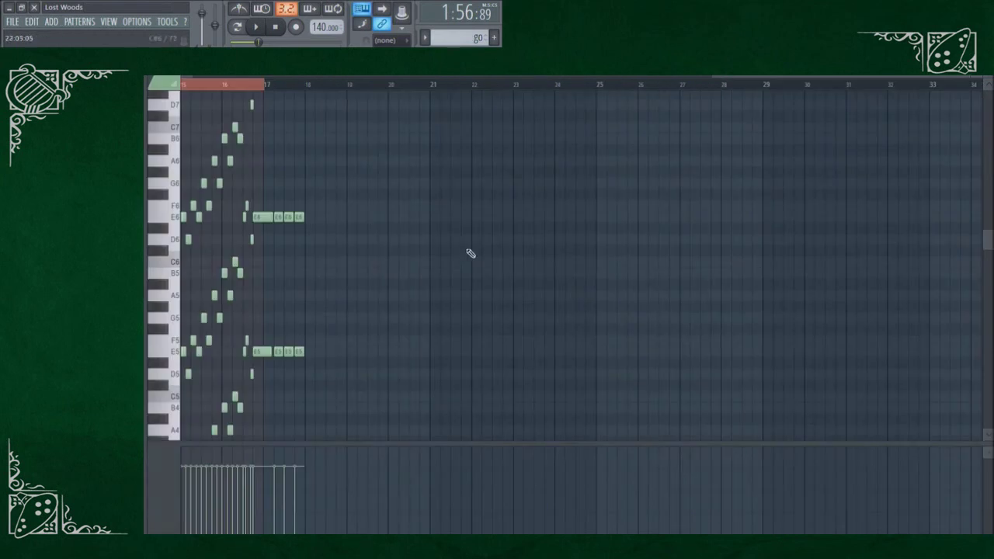
scroll(300, 165, "left", 2)
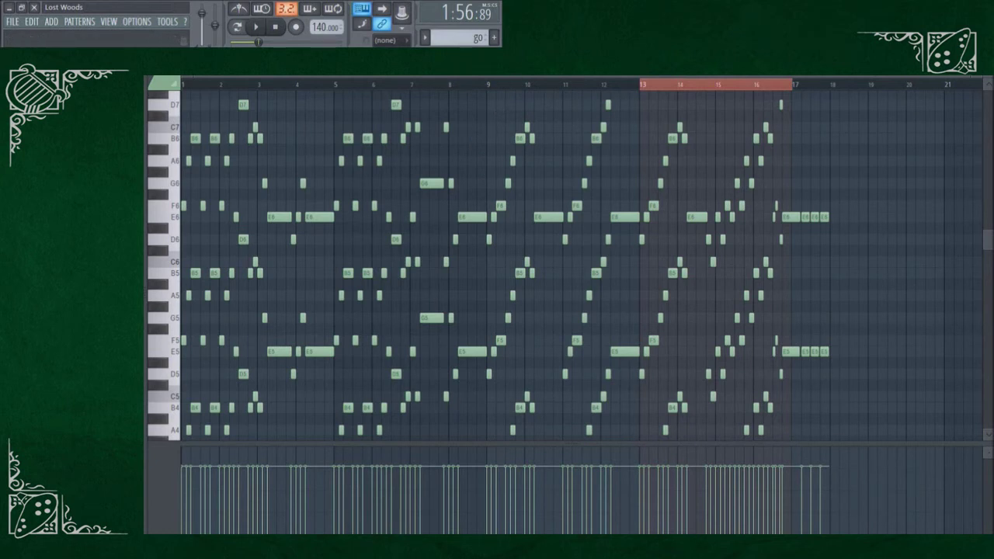
key("F5")
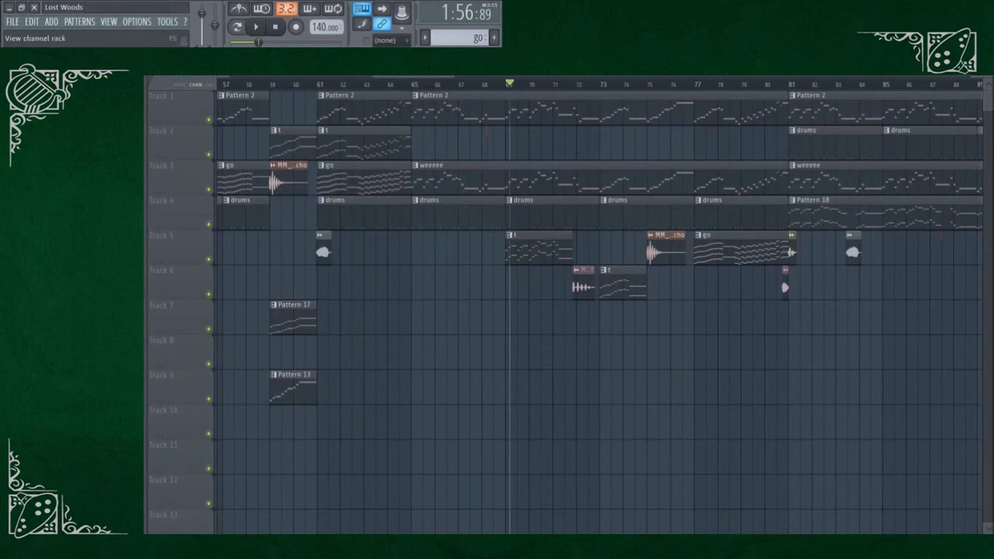
Place the playback position at the start of bar 81.
scroll(721, 143, "down", 3)
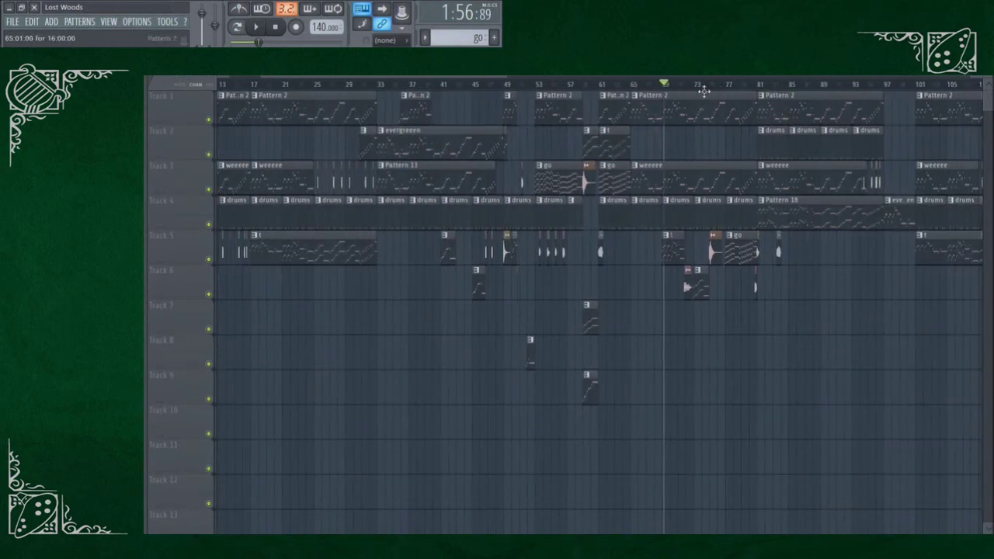
left_click_drag(477, 78, 538, 79)
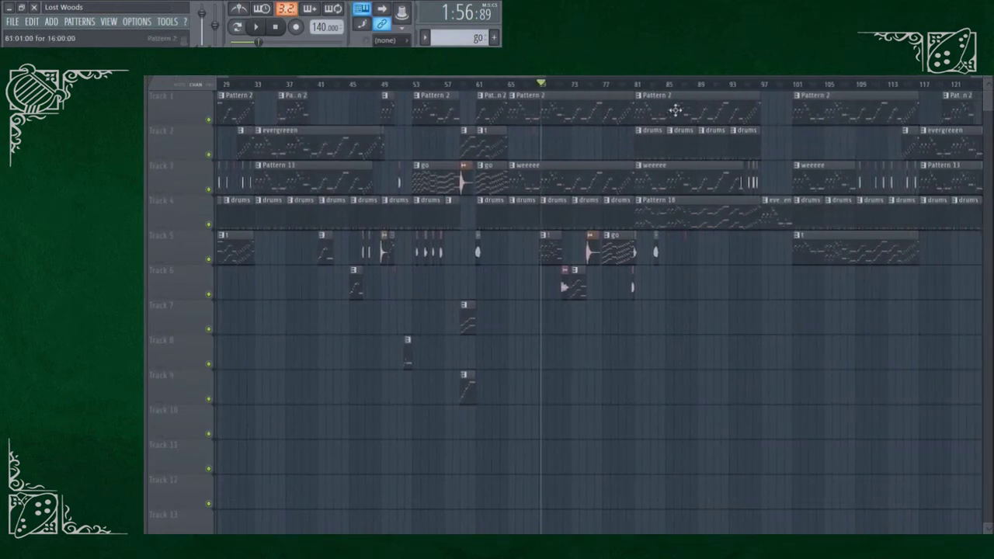
left_click(636, 85)
scroll(483, 81, "up", 4)
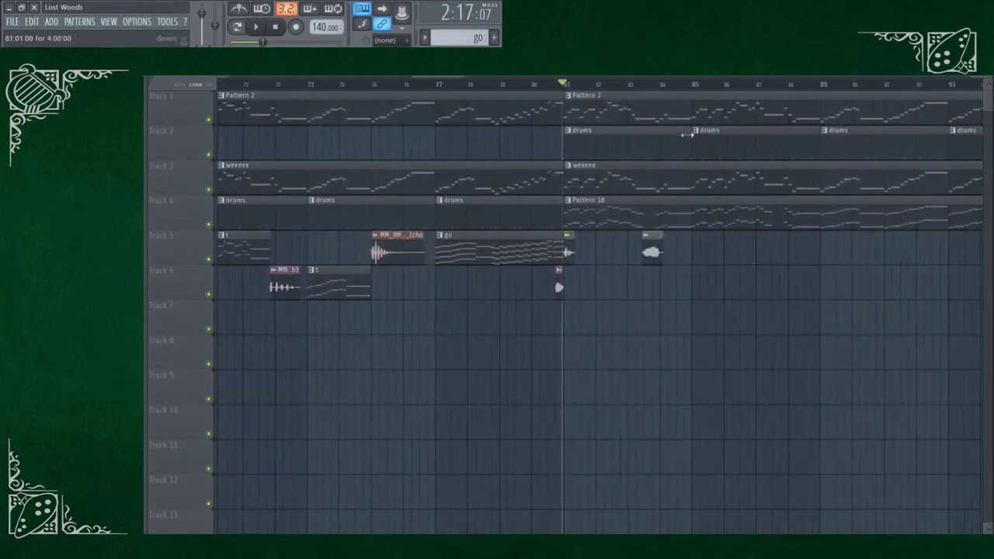
left_click_drag(435, 77, 444, 77)
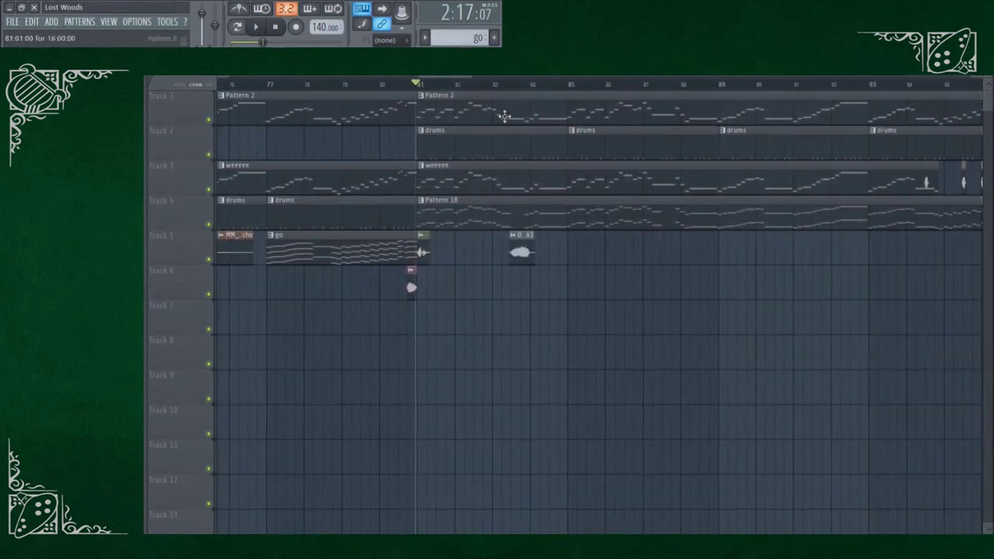
Examine the layout of the whole arrangement and the clips in the section between bars 81 and 101.
scroll(652, 173, "down", 5)
scroll(692, 171, "down", 4)
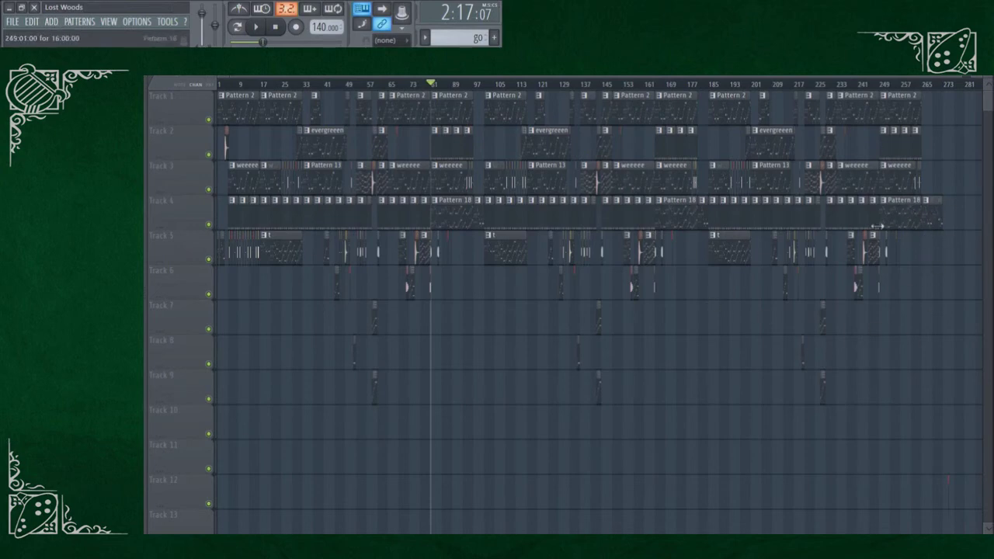
scroll(428, 215, "up", 7)
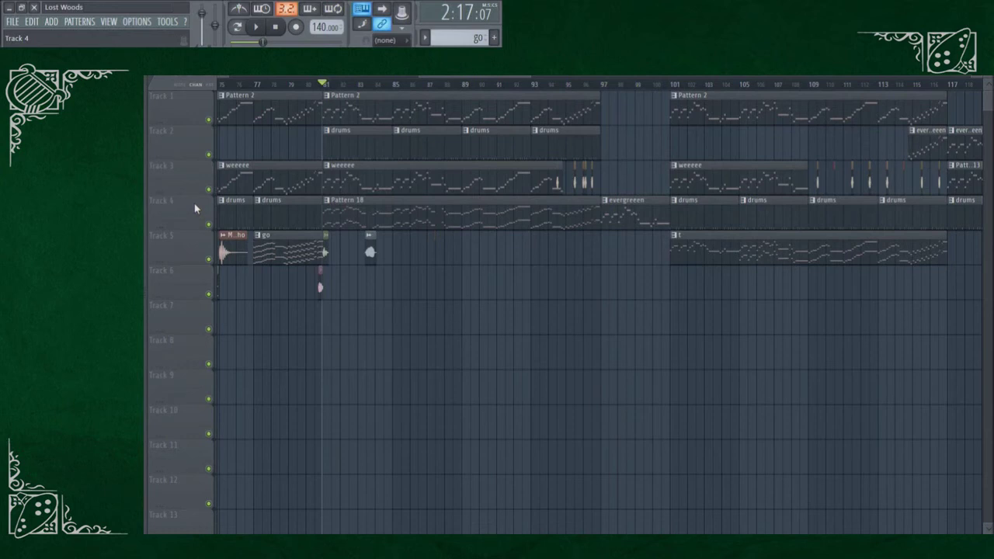
scroll(573, 186, "down", 5)
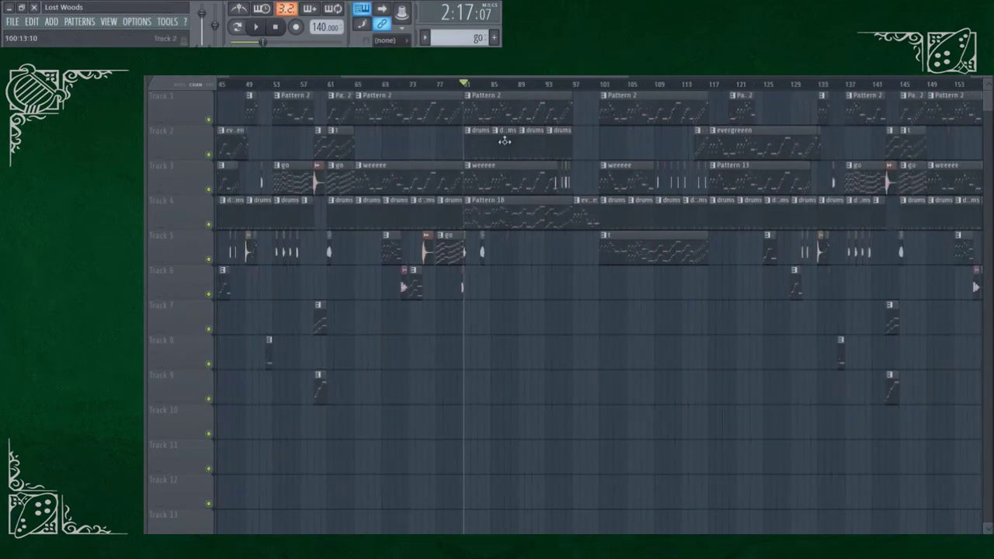
scroll(526, 180, "up", 5)
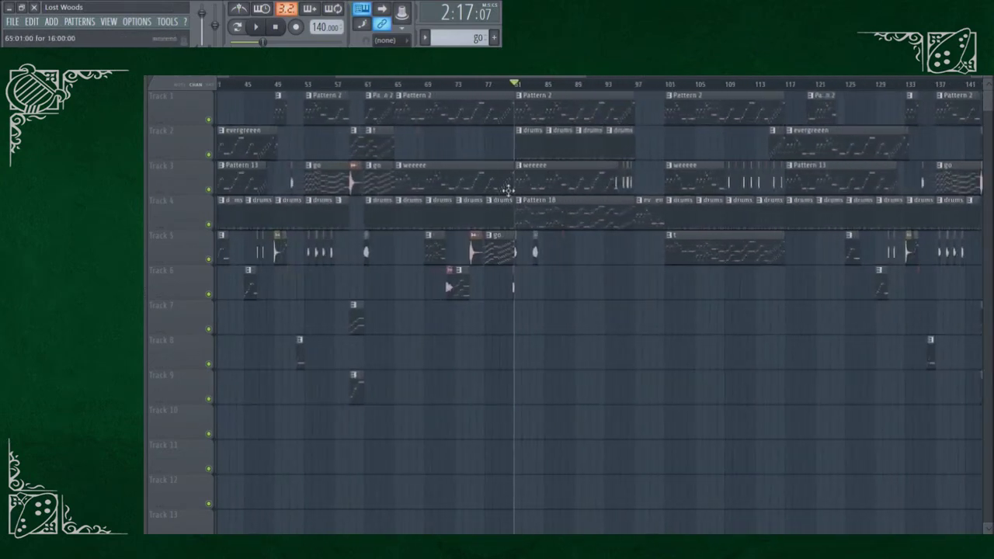
scroll(526, 179, "up", 2)
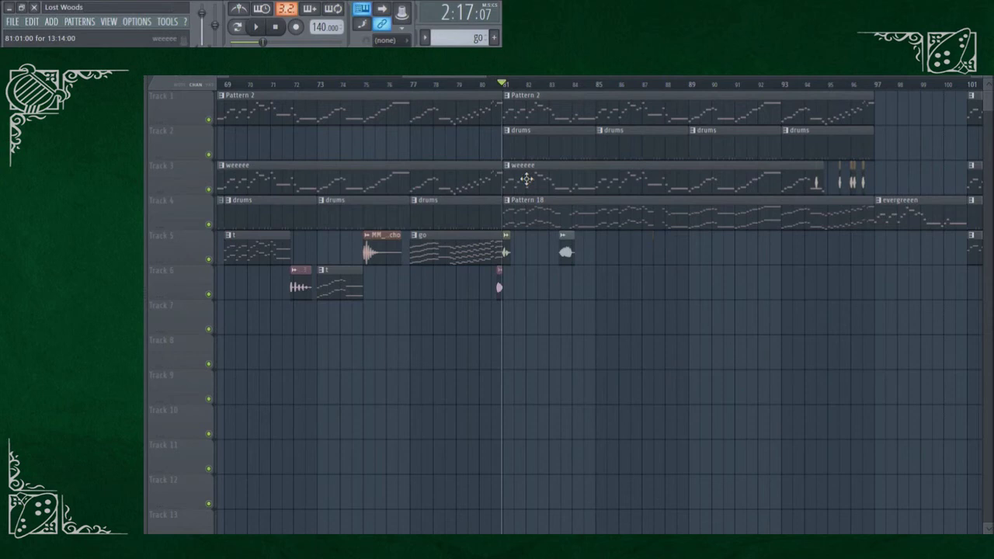
Solo Track 4 and play Pattern 18 from bar 81, adding the Track 2 drums during playback.
right_click(208, 225)
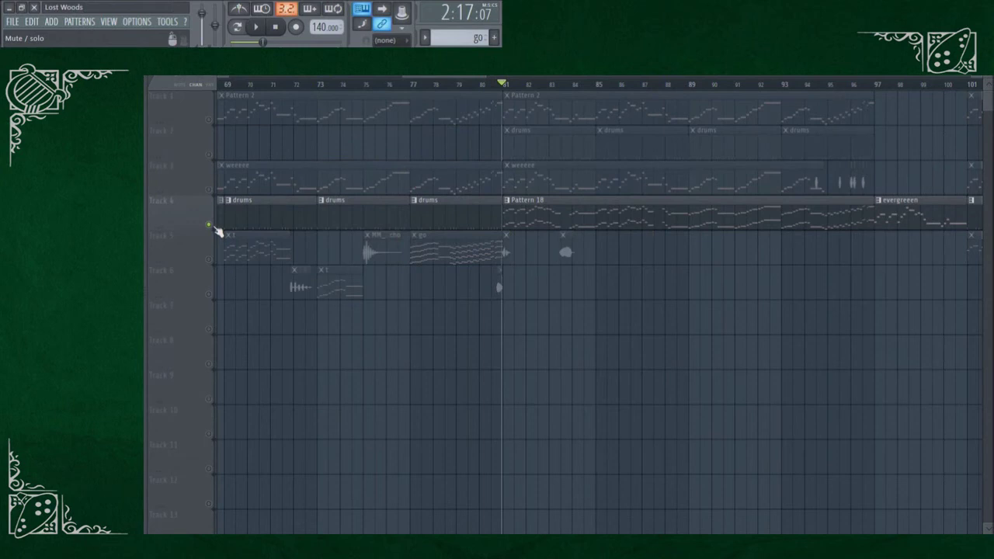
key("space")
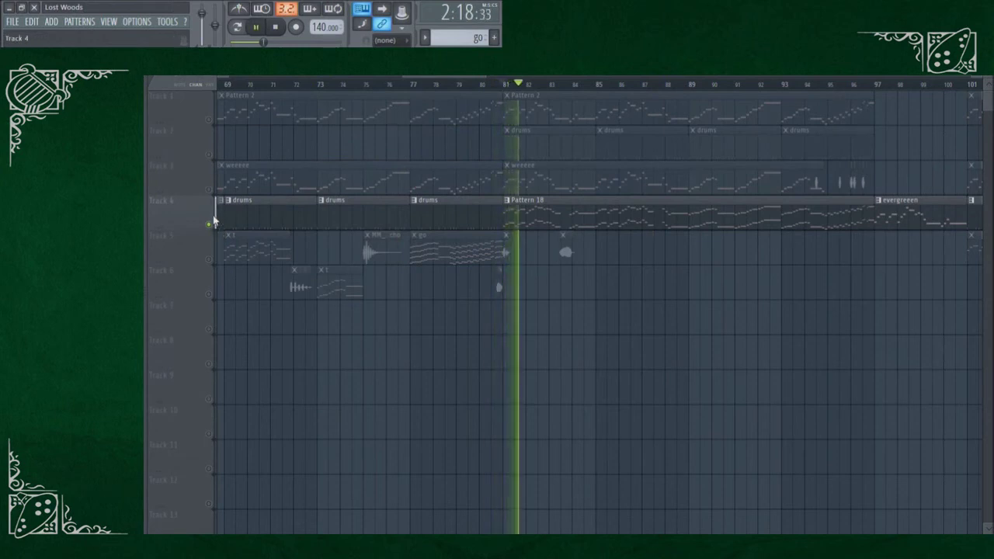
left_click(209, 156)
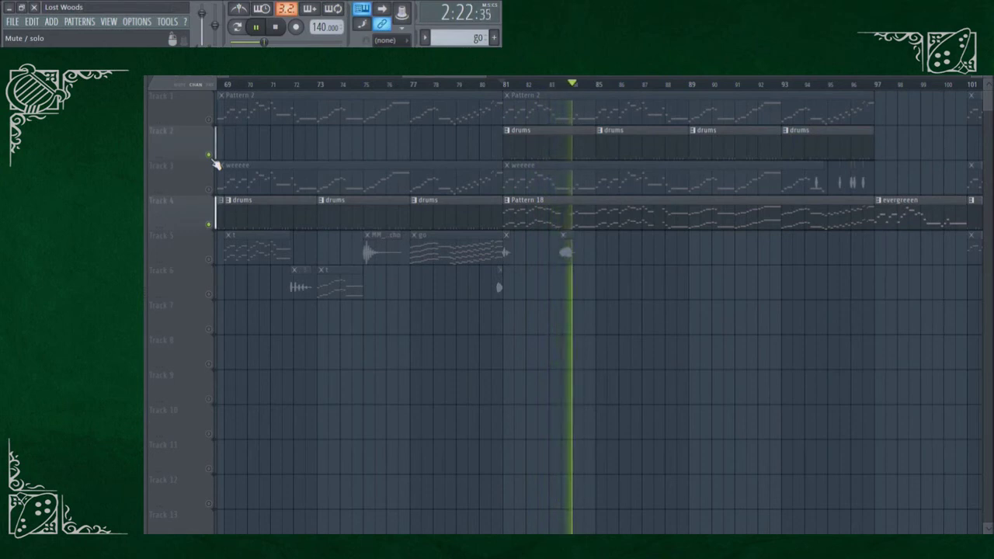
key("space")
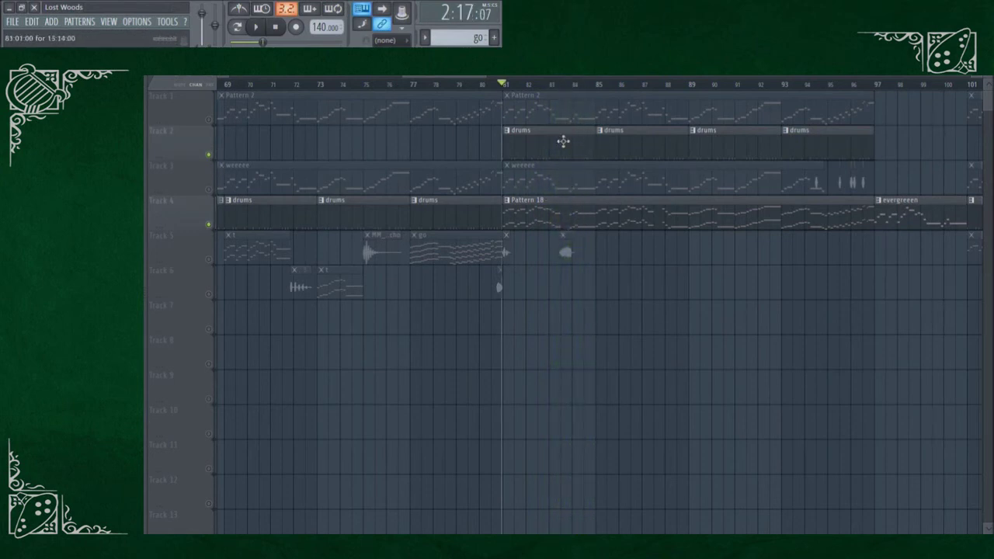
Enable Tracks 1, 3 and 5 alongside Tracks 2 and 4 for the section starting at bar 81.
left_click(210, 121)
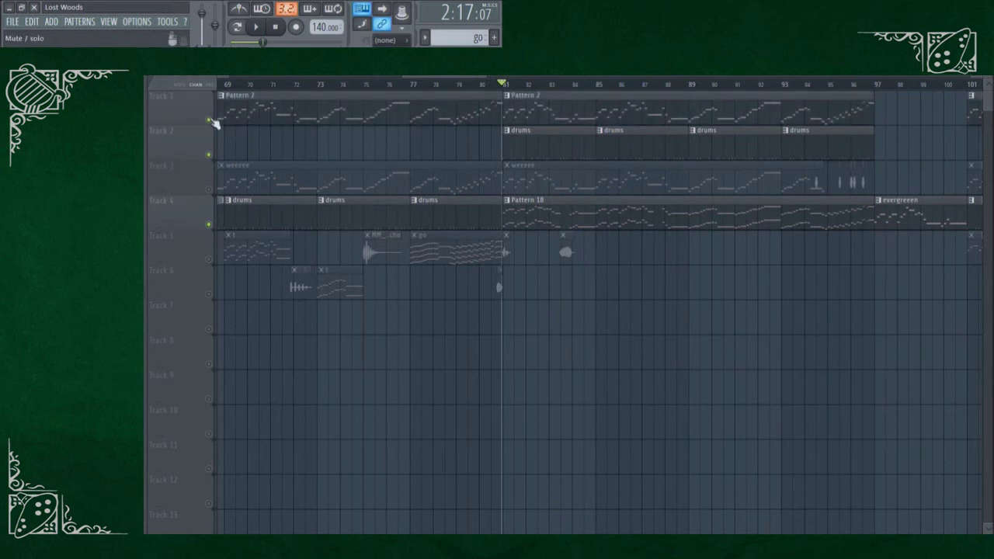
left_click(208, 190)
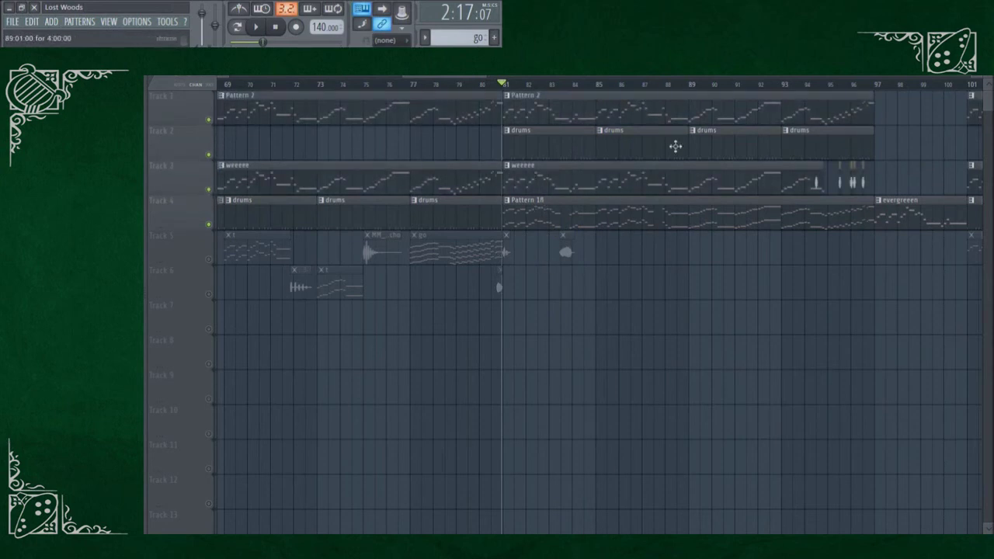
scroll(561, 202, "up", 1)
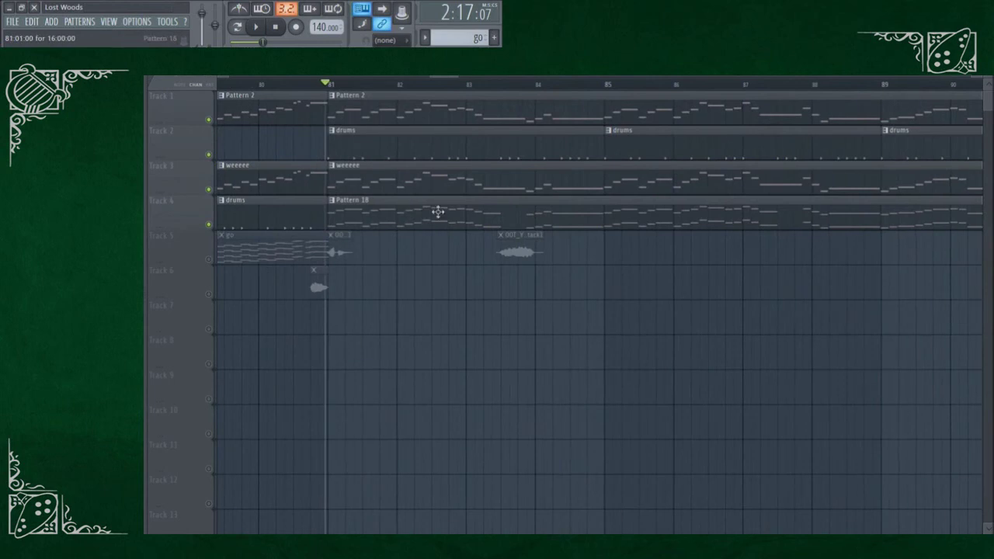
left_click(208, 260)
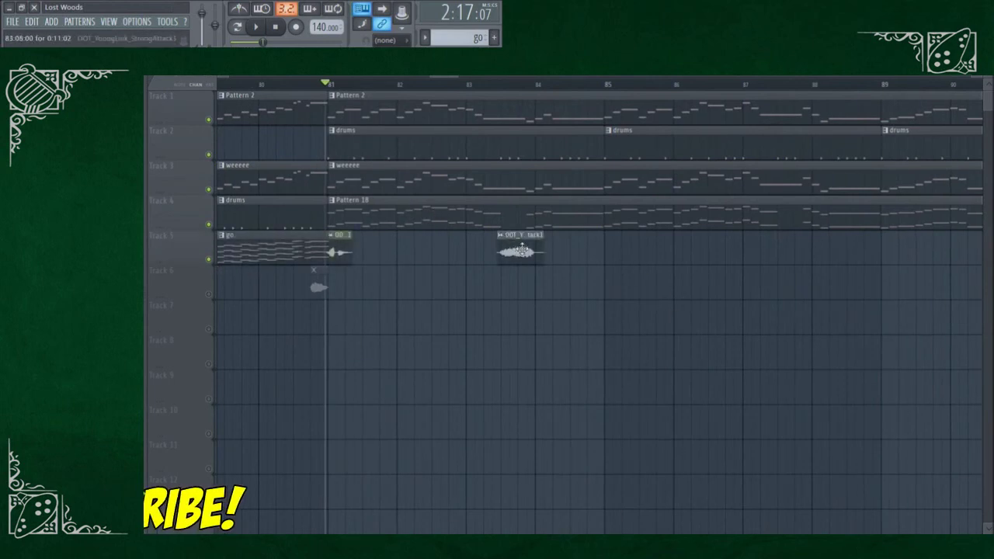
Play Tracks 1 to 5 together from the start of bar 81 to bar 89.
scroll(527, 241, "up", 3)
scroll(527, 241, "down", 4)
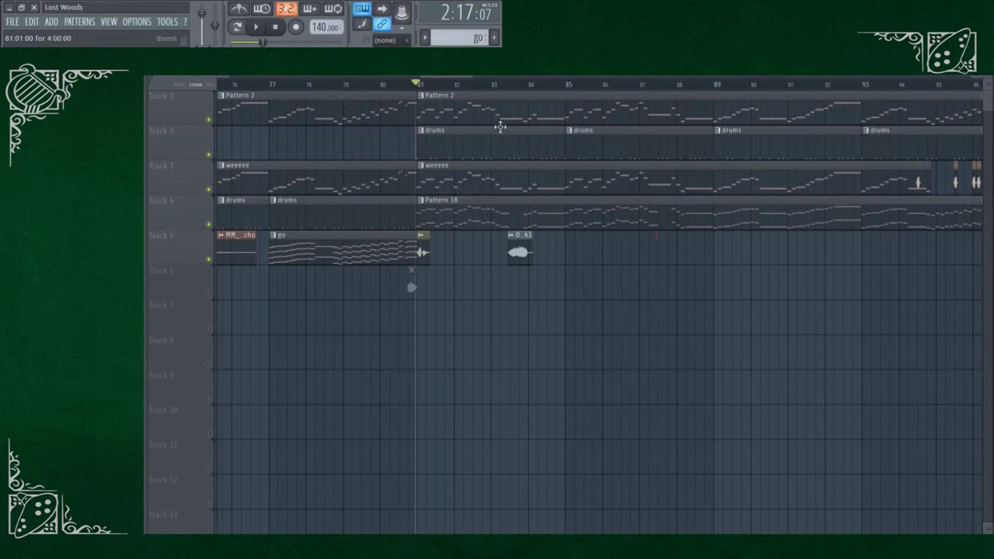
key("space")
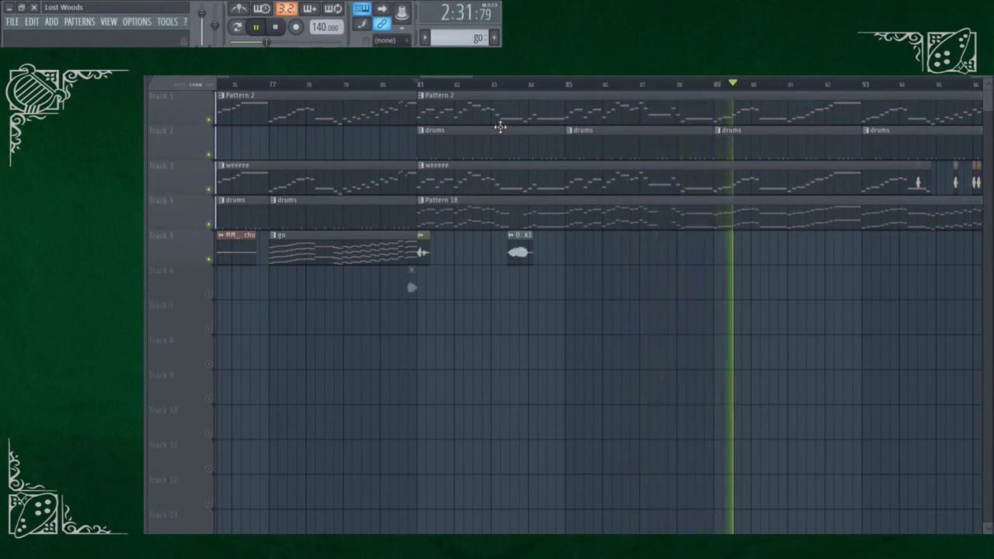
key("space")
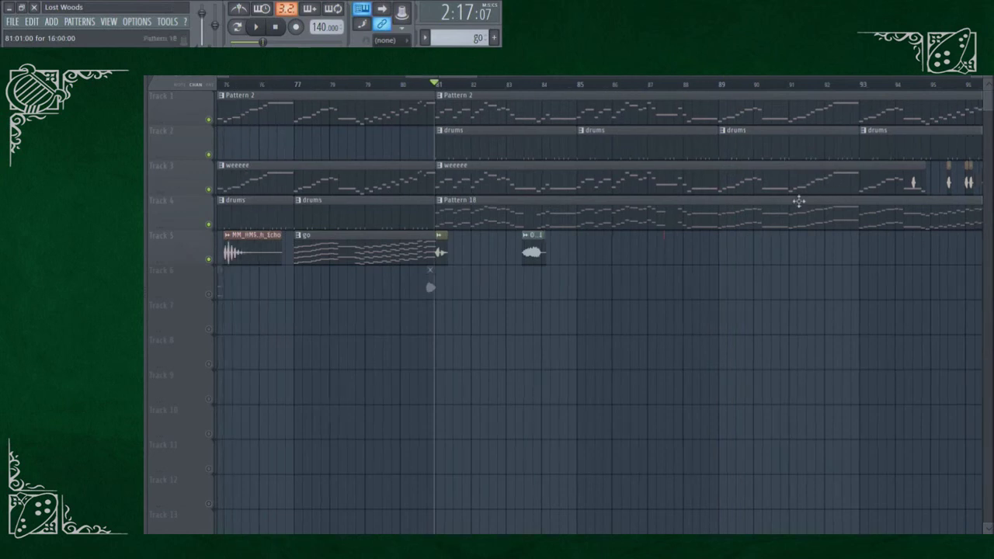
Move the playback position to just before bar 93, ahead of the last drums clip on Track 2.
scroll(808, 187, "down", 2)
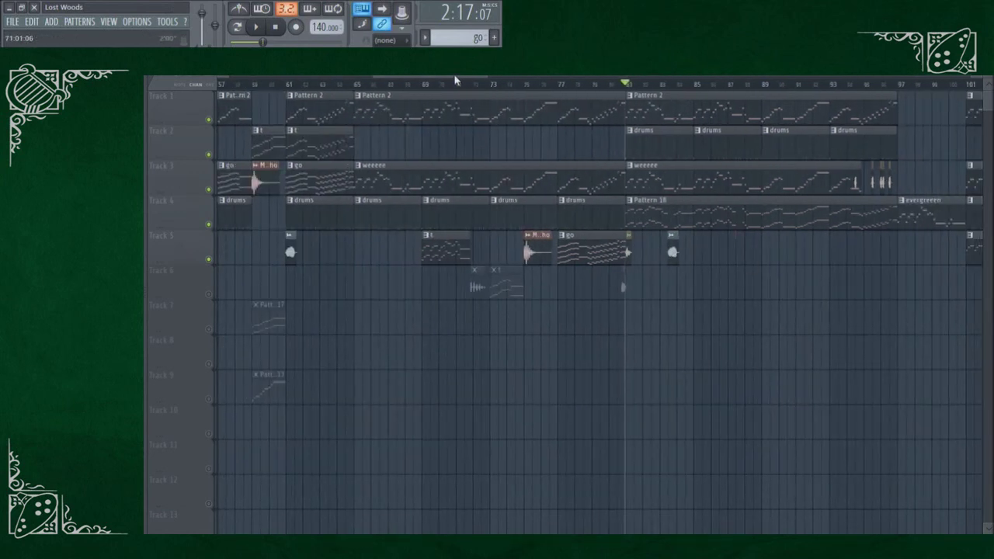
left_click_drag(456, 78, 494, 79)
scroll(619, 243, "up", 2)
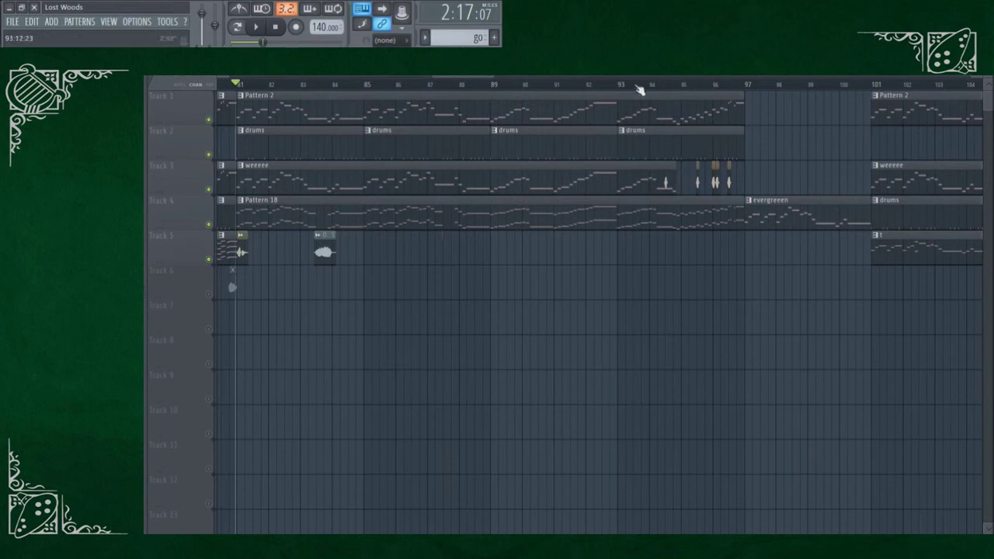
left_click(615, 86)
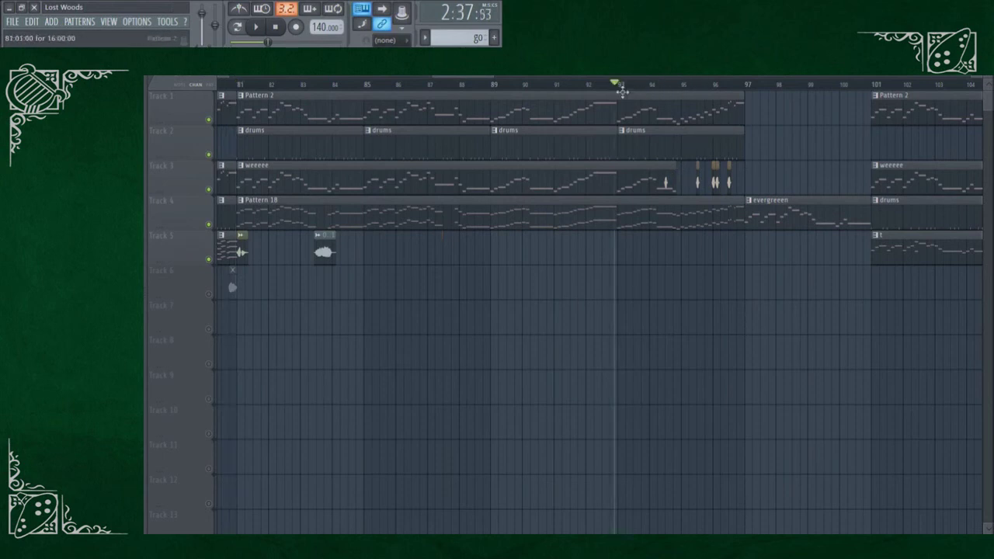
Play all five tracks from bar 93 through the Track 4 evergreeen clip to bar 101.
left_click(619, 87)
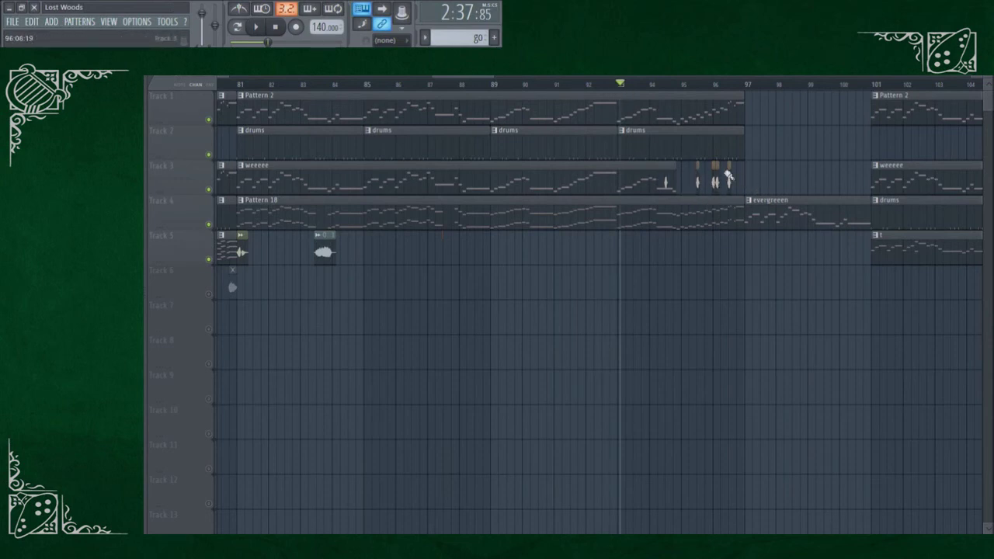
key("space")
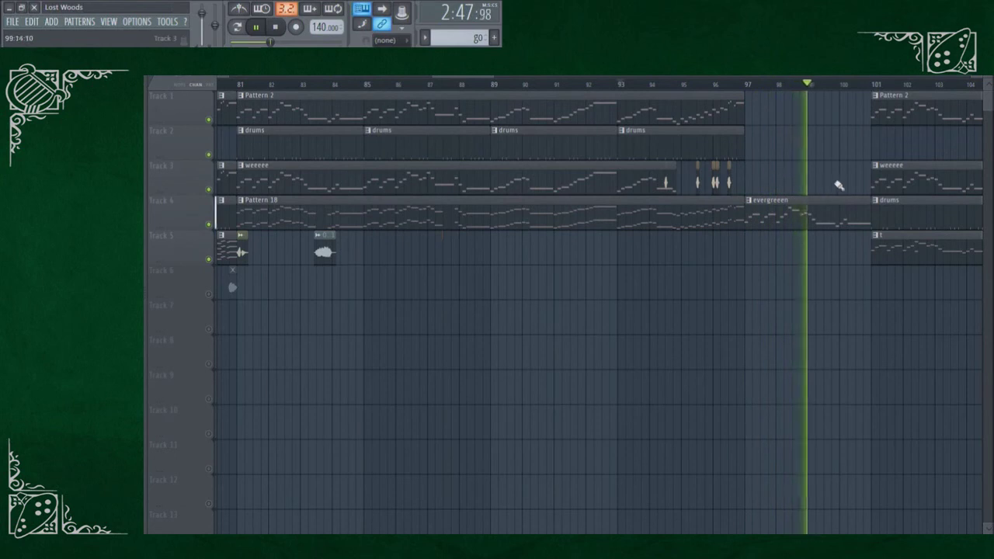
scroll(843, 185, "down", 1)
scroll(843, 185, "down", 3)
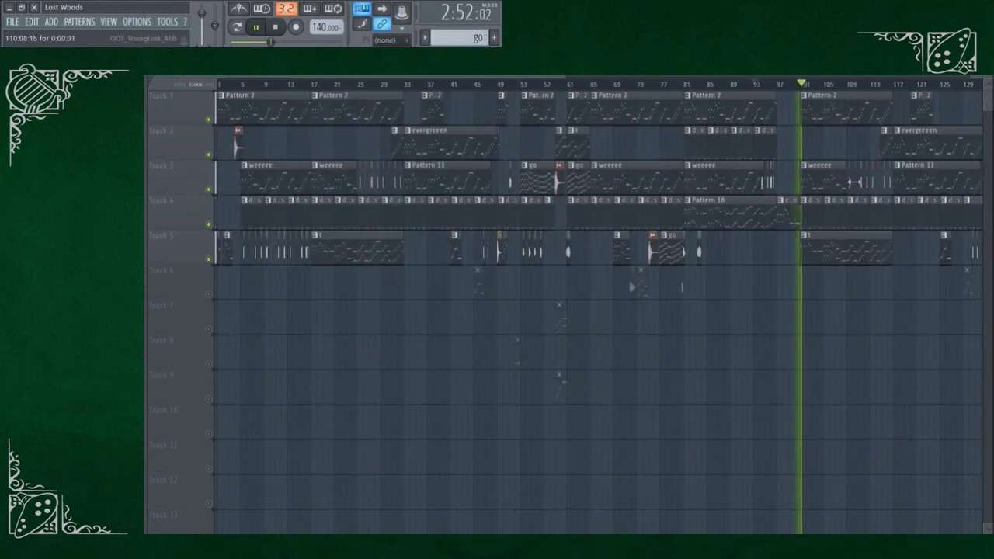
key("space")
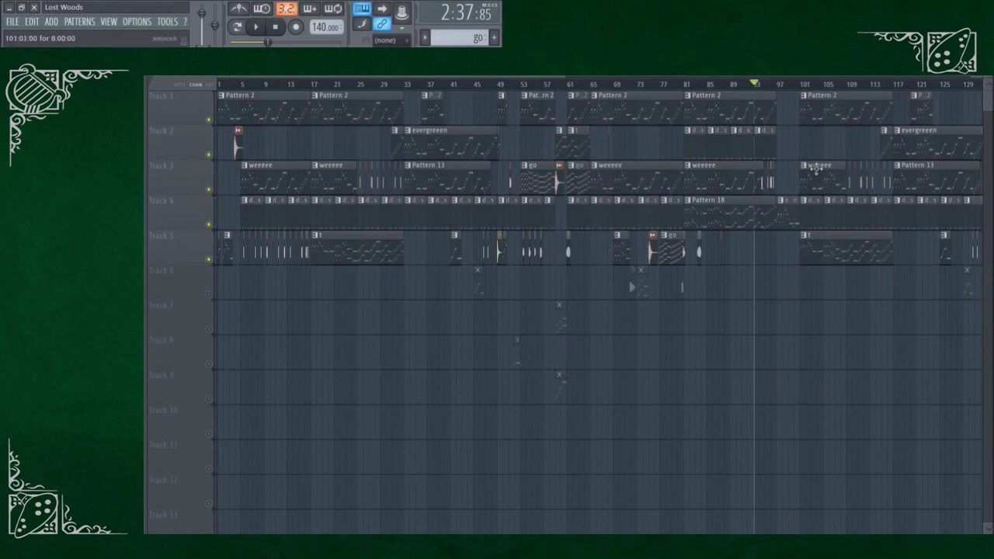
Examine the transition around bar 97 and how the arrangement continues from bar 101 across all tracks.
scroll(801, 133, "up", 3)
left_click(714, 81)
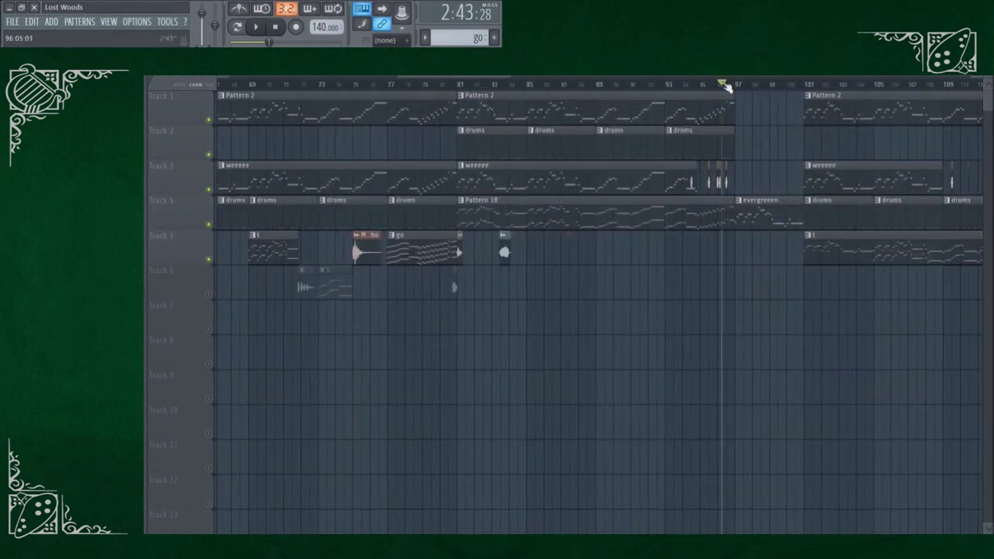
scroll(779, 147, "up", 3)
scroll(699, 133, "down", 2)
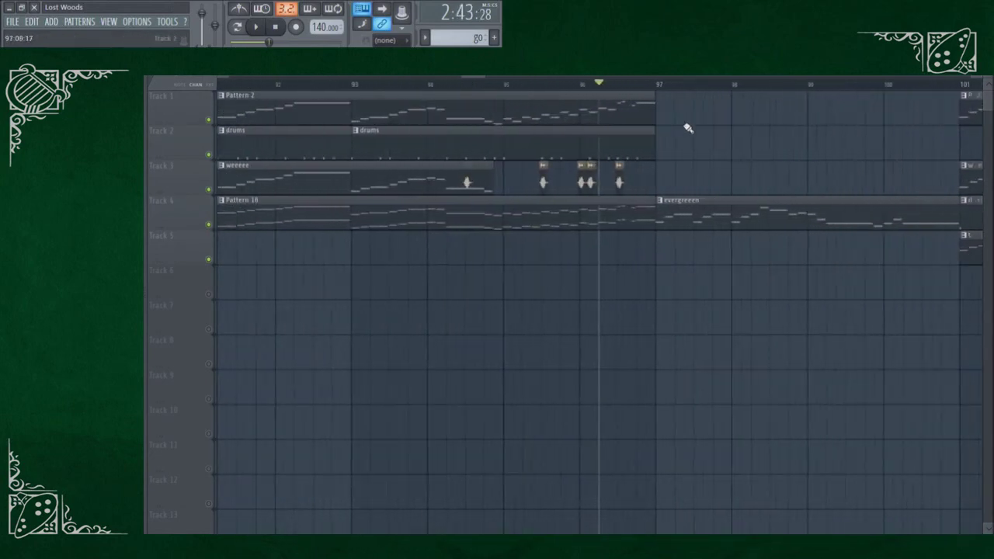
scroll(647, 172, "down", 1)
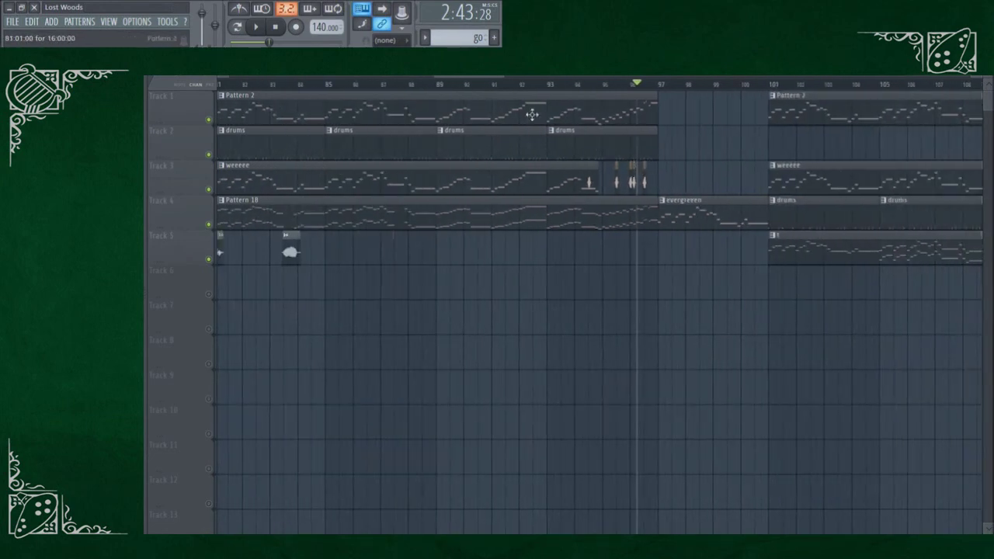
left_click_drag(488, 77, 519, 79)
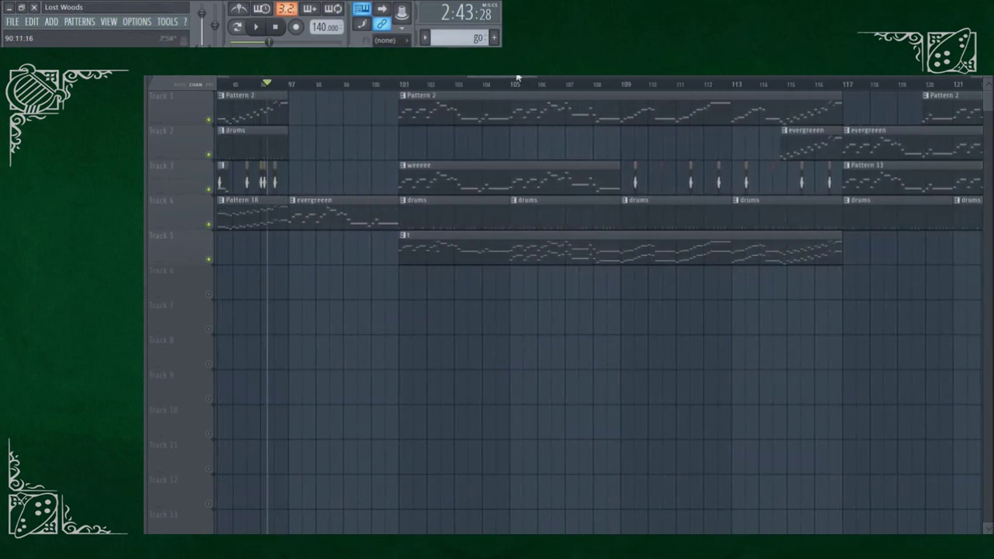
scroll(376, 224, "down", 6)
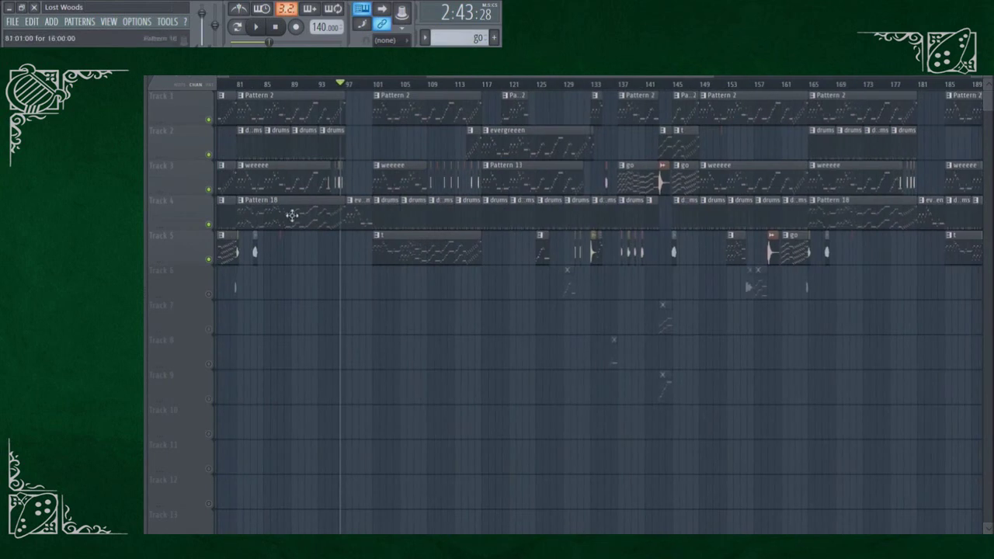
scroll(408, 200, "down", 4)
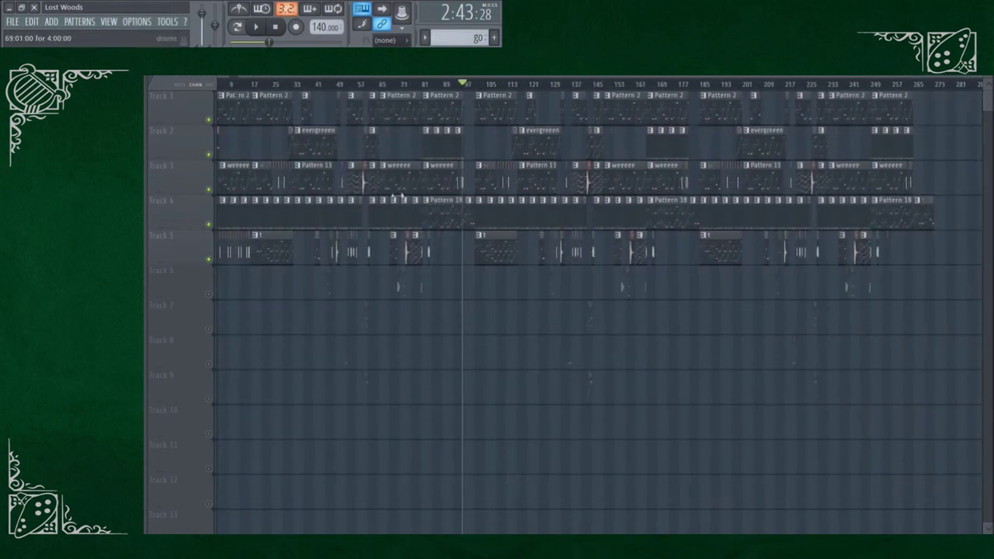
Play the closing evergreeen clip on Track 4 from the start of bar 265.
left_click(913, 87)
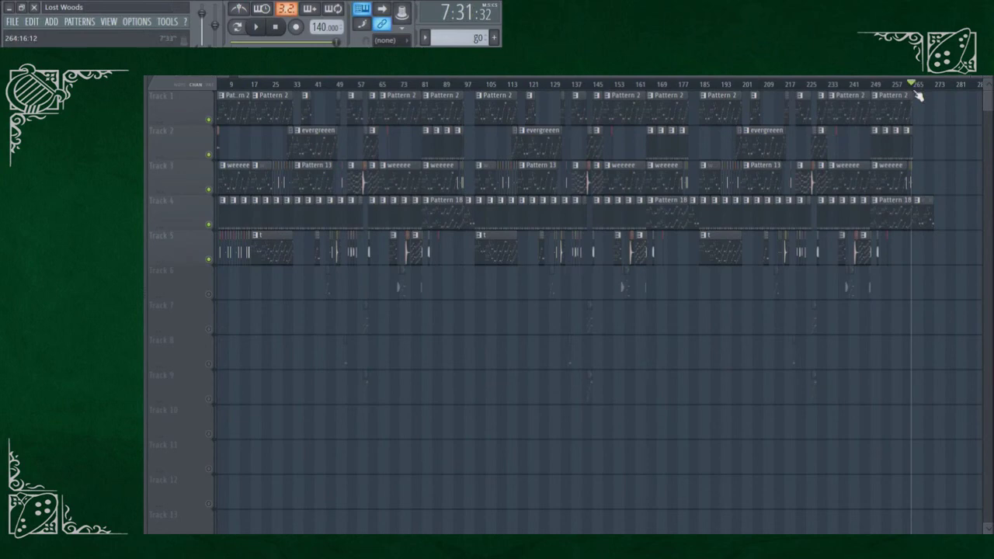
left_click(904, 85)
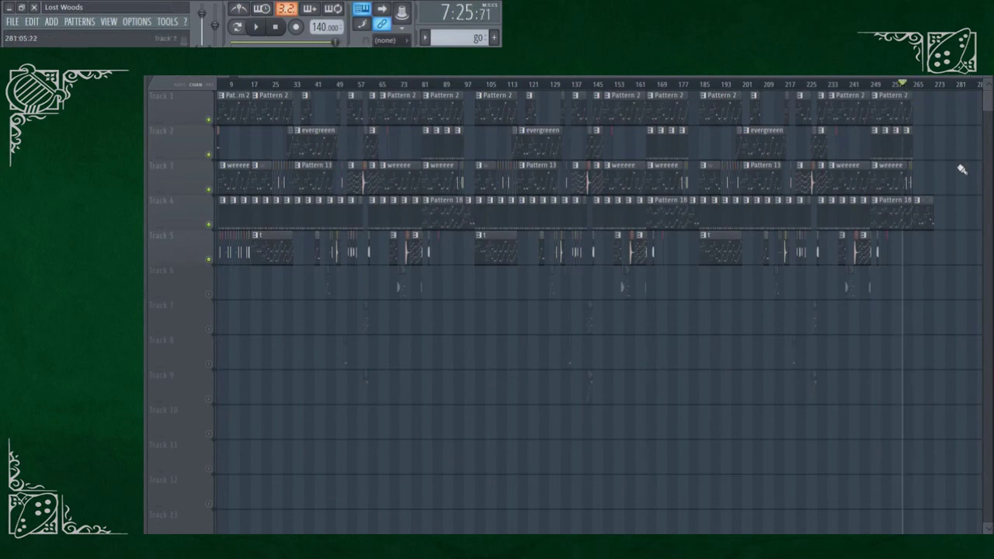
scroll(962, 169, "up", 10)
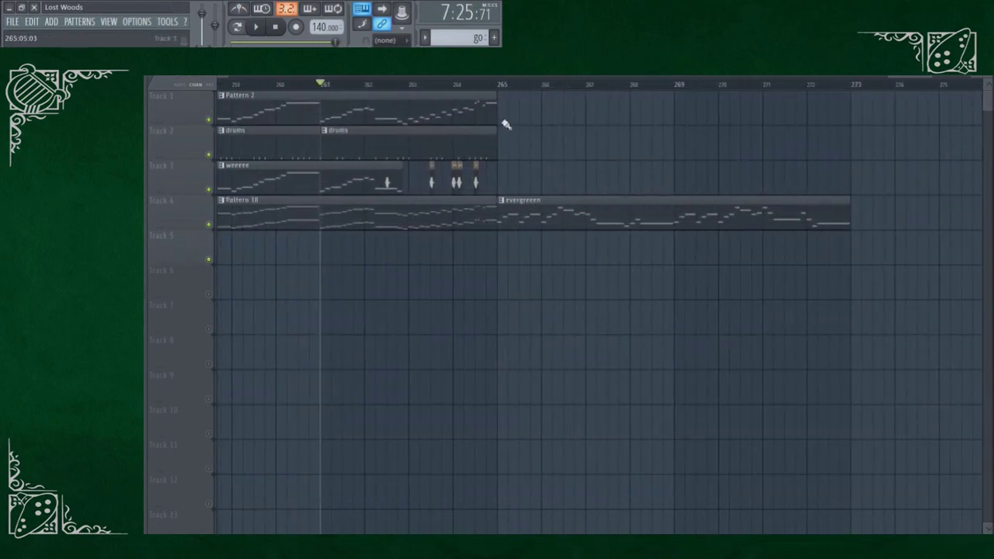
left_click(493, 87)
scroll(572, 160, "down", 4)
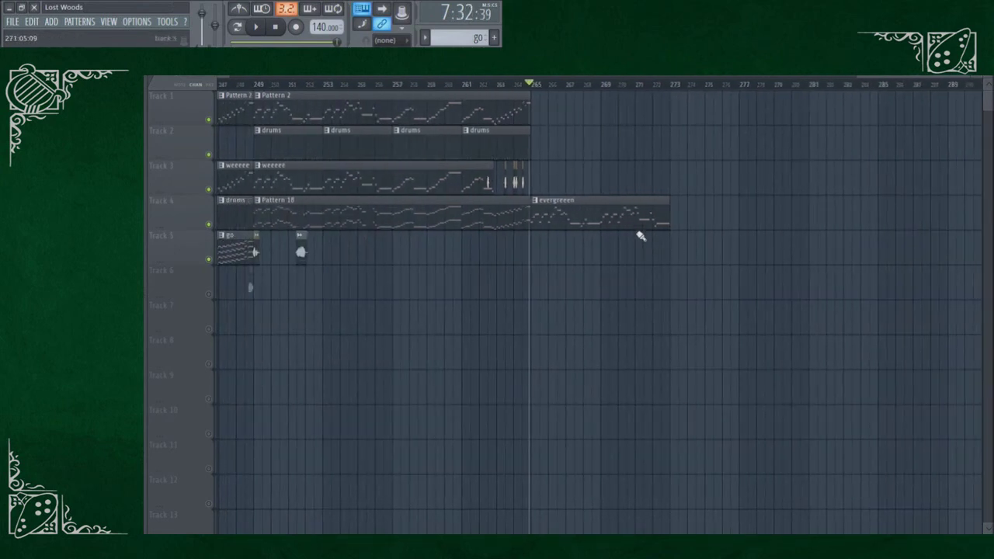
scroll(637, 233, "up", 3)
scroll(594, 213, "down", 3)
key("space")
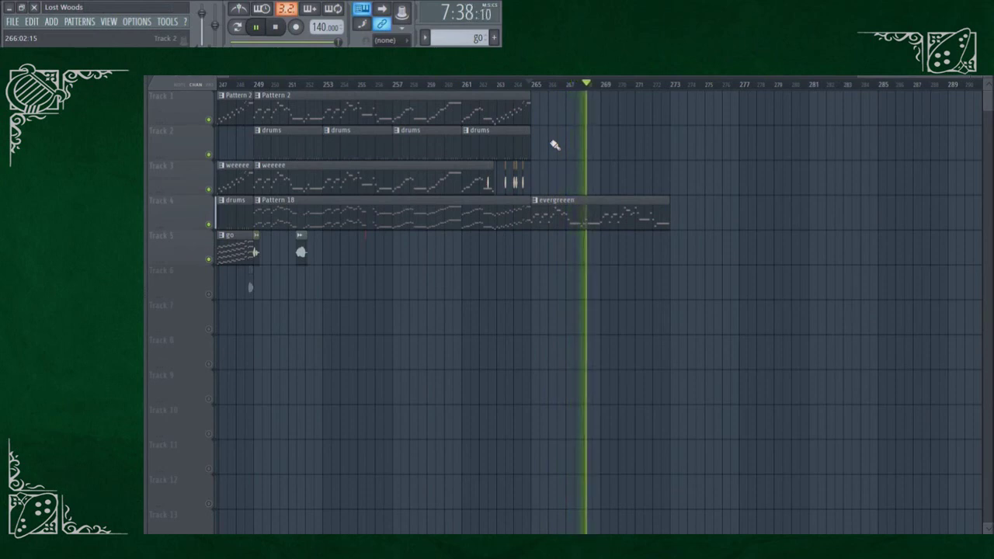
key("space")
Review the whole arrangement, moving the playback position back to about bar 90 and returning it to bar 265.
scroll(579, 174, "down", 2)
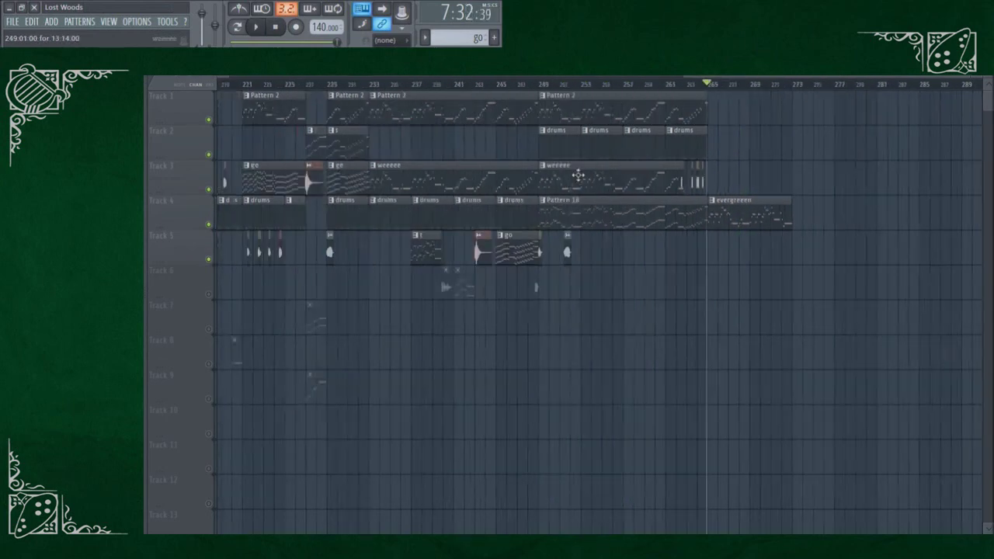
scroll(579, 175, "down", 4)
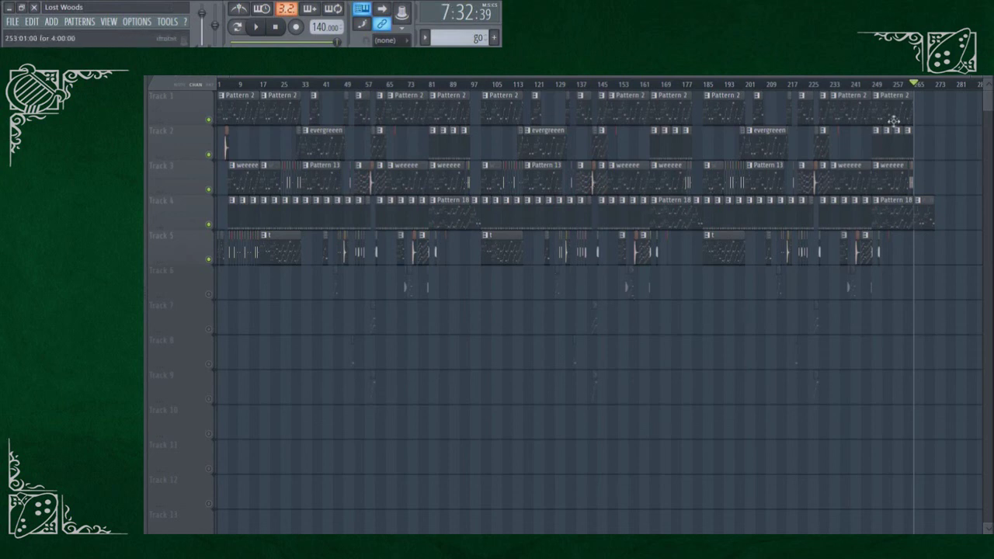
left_click_drag(910, 86, 452, 83)
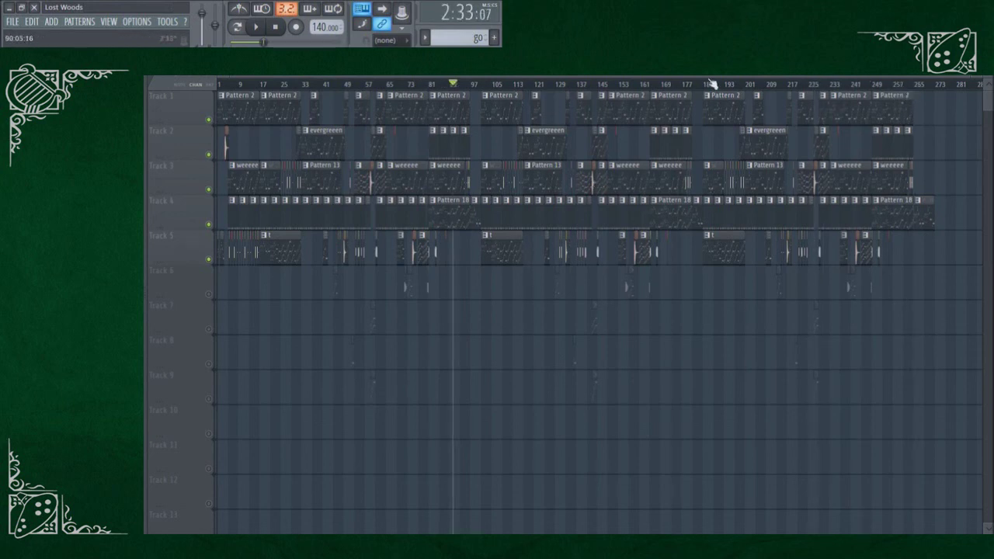
mouse_move(713, 84)
left_mouse_down()
mouse_move(367, 93)
mouse_move(914, 127)
left_mouse_up()
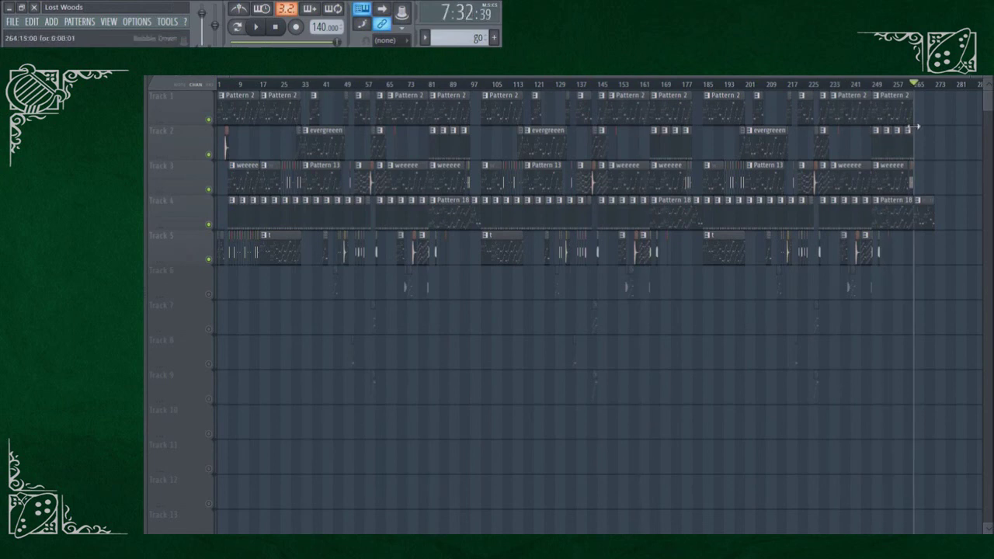